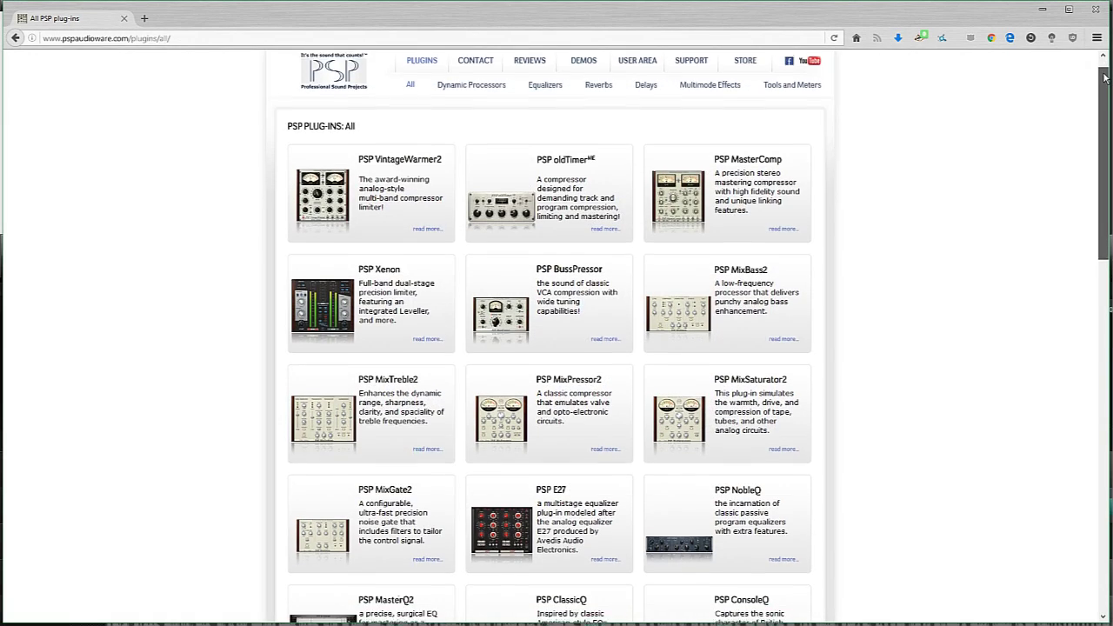
Step: Look through the catalogue of all PSP plug-ins further down the page
{"action": "left_click_drag", "start_coordinate": [1108, 80], "coordinate": [1108, 397]}
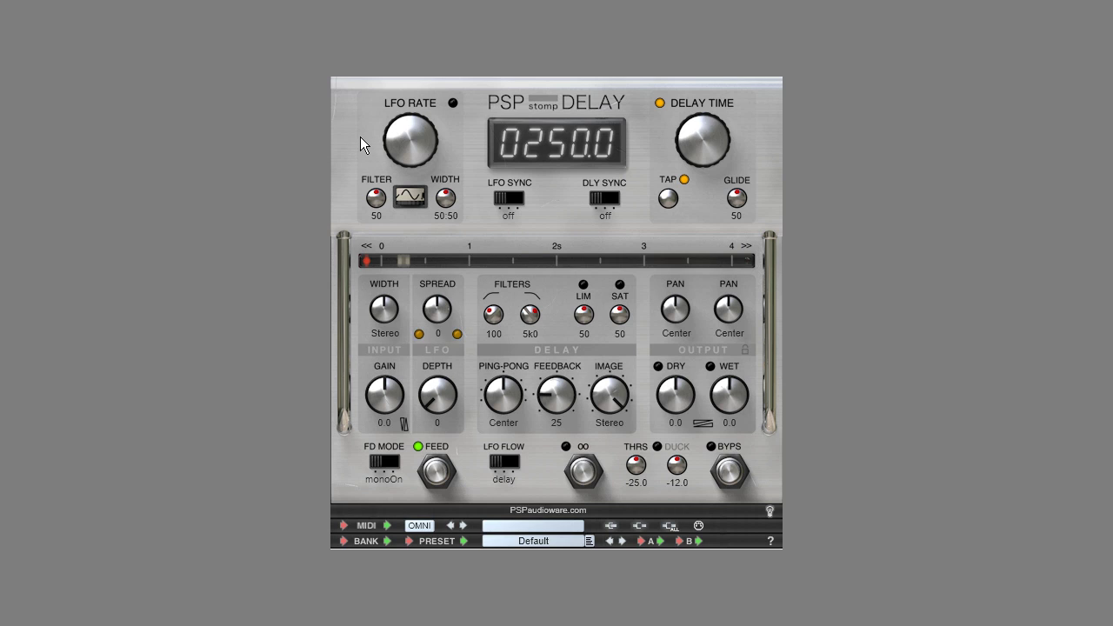
Step: Set the LFO rate to 0.77 and the delay time to 468.0 milliseconds
{"action": "left_click", "coordinate": [407, 138]}
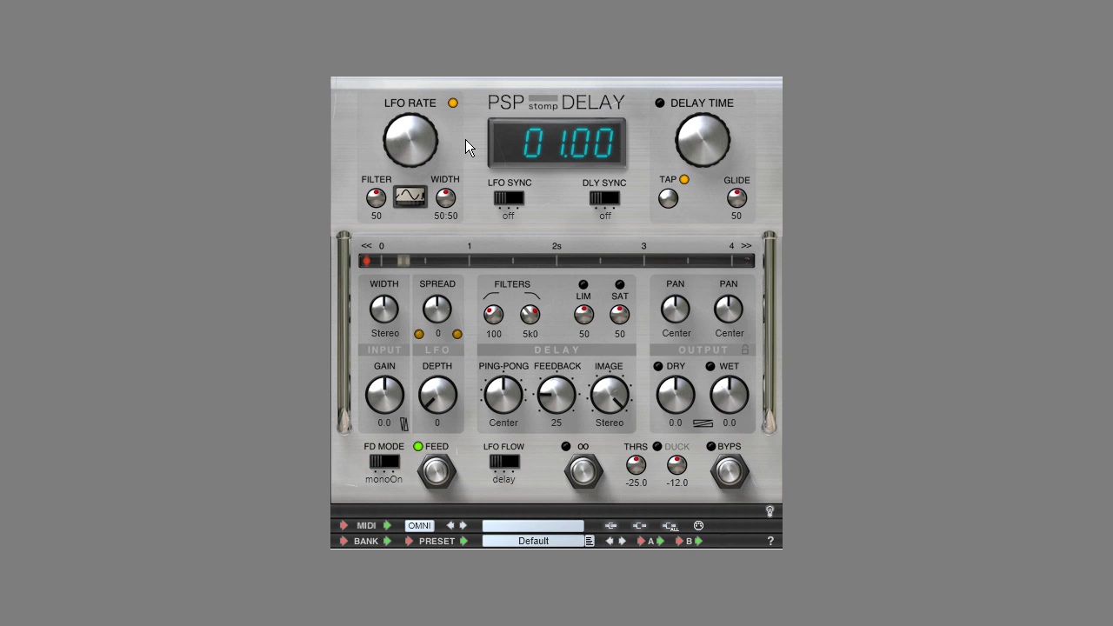
{"action": "left_click", "coordinate": [697, 139]}
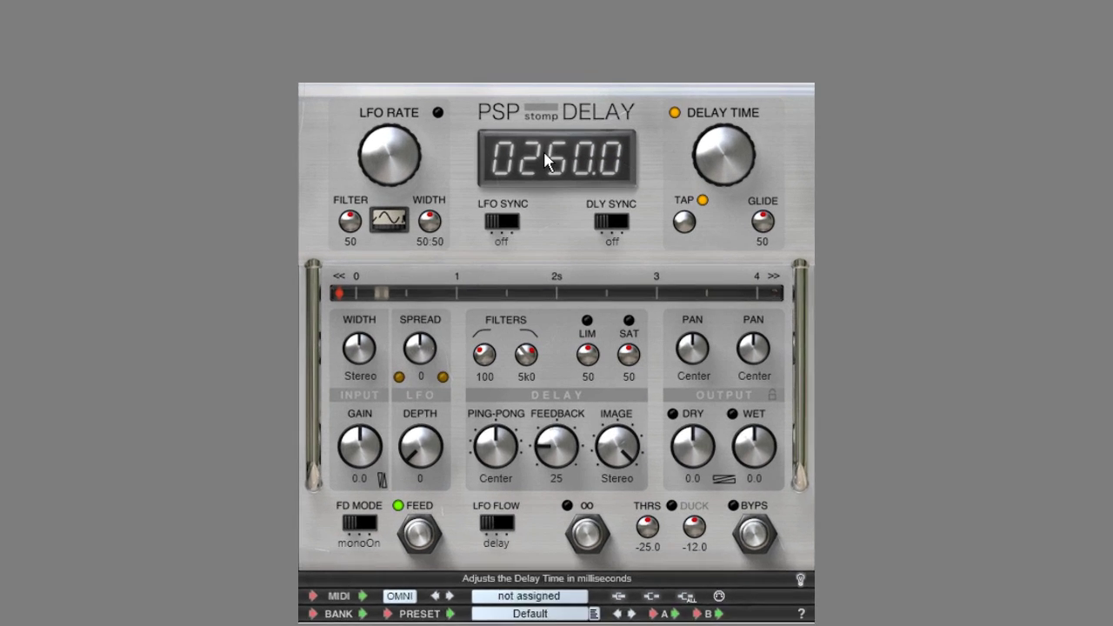
{"action": "left_click", "coordinate": [409, 137]}
{"action": "mouse_move", "coordinate": [272, 232]}
{"action": "left_mouse_down"}
{"action": "mouse_move", "coordinate": [268, 330]}
{"action": "mouse_move", "coordinate": [268, 215]}
{"action": "mouse_move", "coordinate": [239, 275]}
{"action": "mouse_move", "coordinate": [533, 288]}
{"action": "left_mouse_up"}
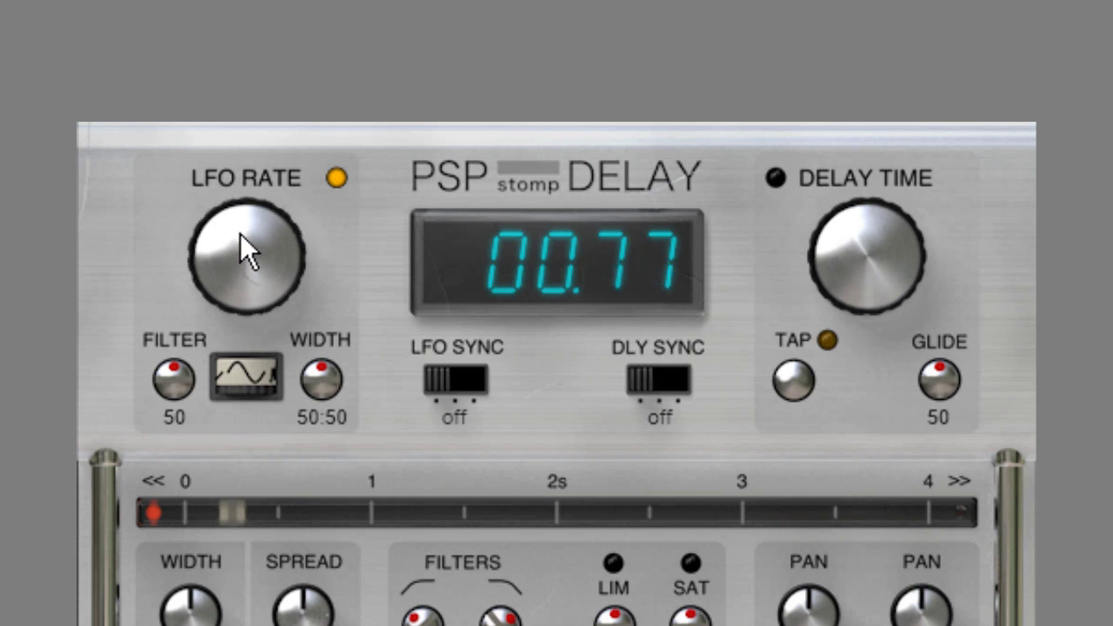
{"action": "mouse_move", "coordinate": [860, 266]}
{"action": "left_mouse_down"}
{"action": "mouse_move", "coordinate": [878, 162]}
{"action": "mouse_move", "coordinate": [890, 272]}
{"action": "left_mouse_up"}
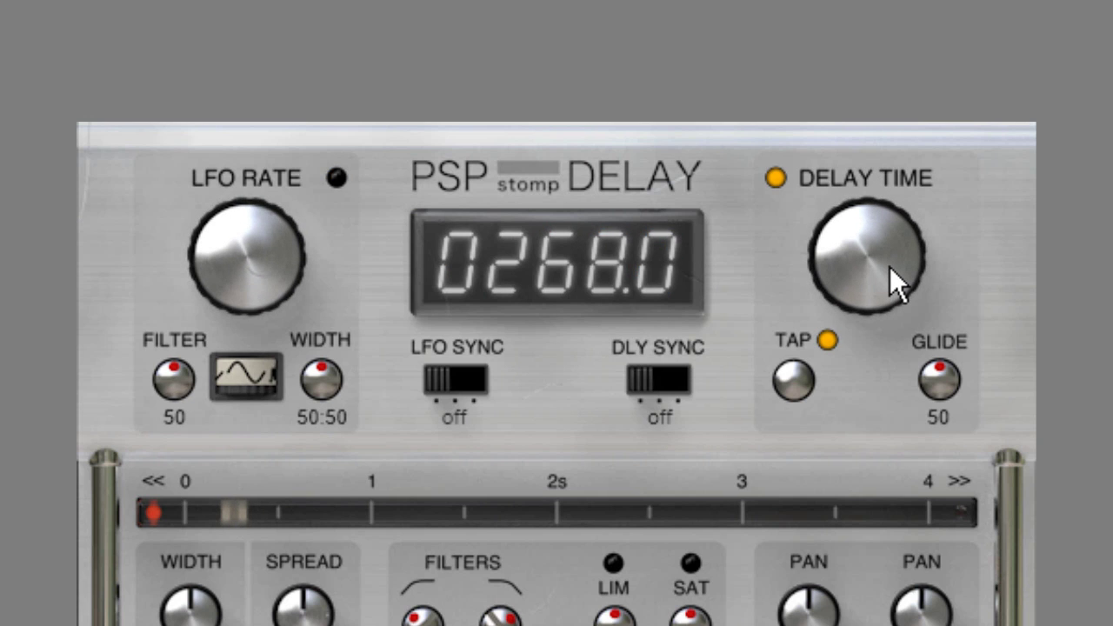
{"action": "mouse_move", "coordinate": [529, 263]}
{"action": "left_mouse_down"}
{"action": "mouse_move", "coordinate": [556, 348]}
{"action": "mouse_move", "coordinate": [570, 145]}
{"action": "mouse_move", "coordinate": [569, 251]}
{"action": "mouse_move", "coordinate": [552, 180]}
{"action": "mouse_move", "coordinate": [519, 299]}
{"action": "left_mouse_up"}
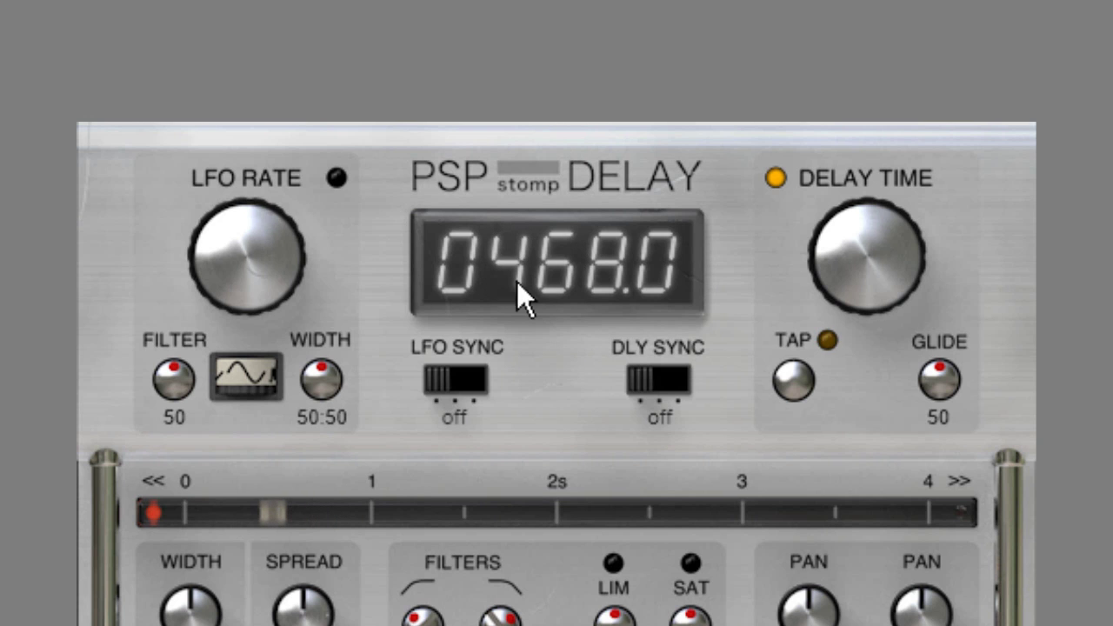
Step: Switch the LFO sync to BPM and set the LFO rate's note ratio to 3:64
{"action": "left_click", "coordinate": [260, 268]}
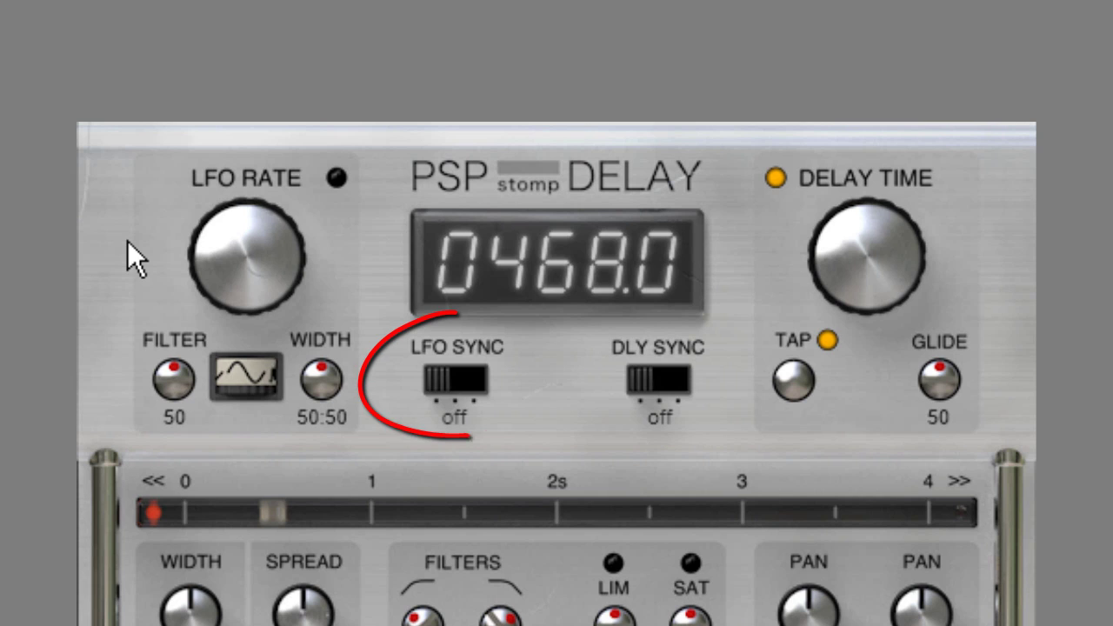
{"action": "left_click", "coordinate": [189, 276]}
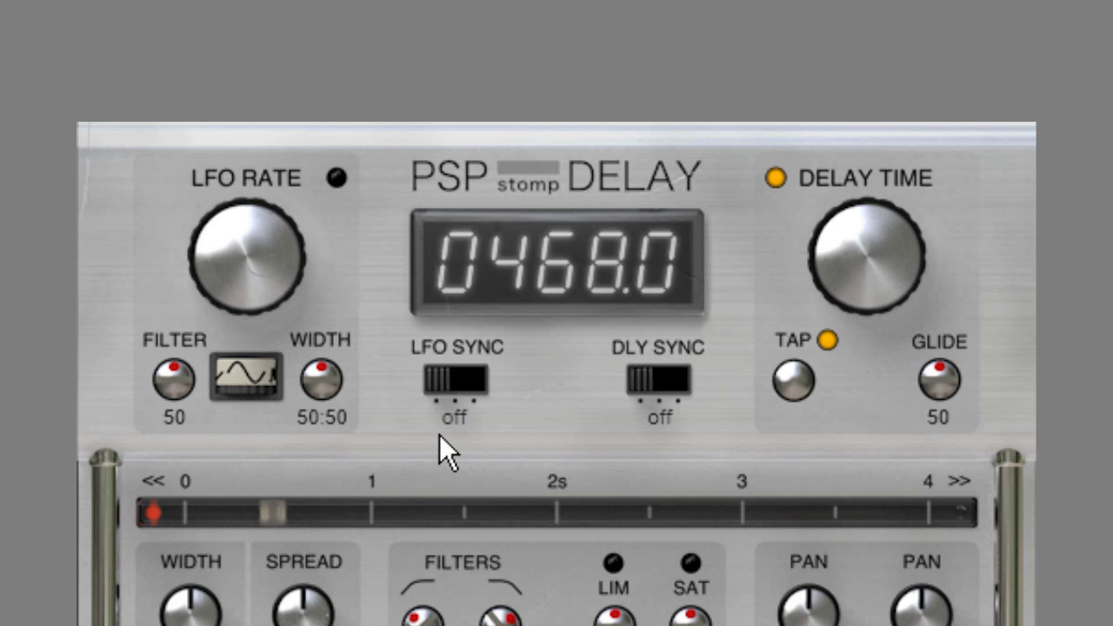
{"action": "left_click", "coordinate": [437, 383]}
{"action": "left_click", "coordinate": [445, 383]}
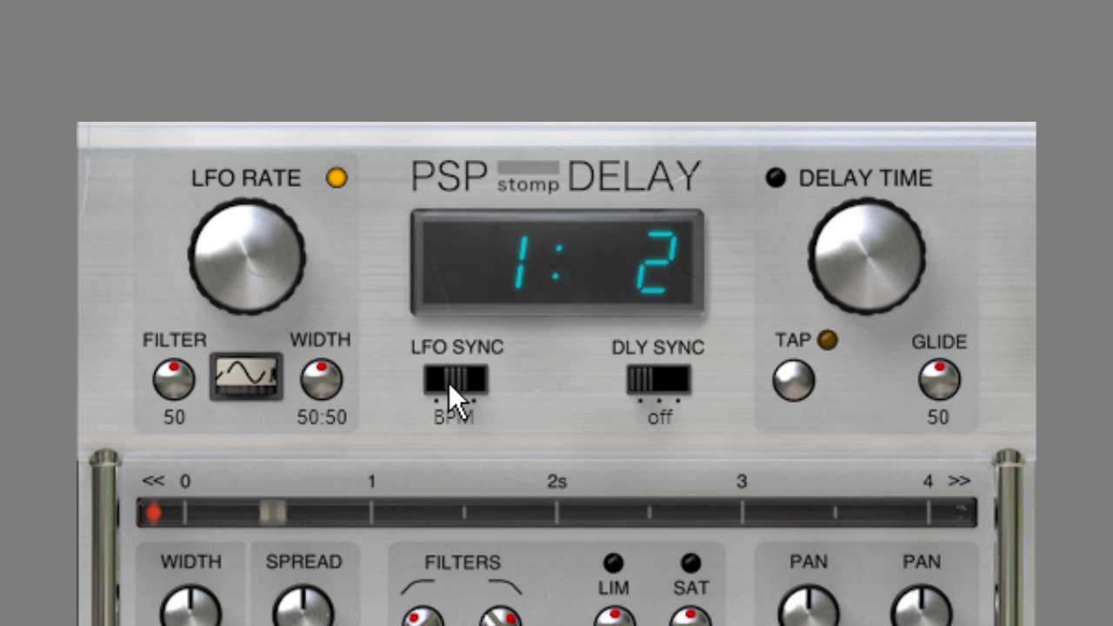
{"action": "left_click", "coordinate": [657, 284]}
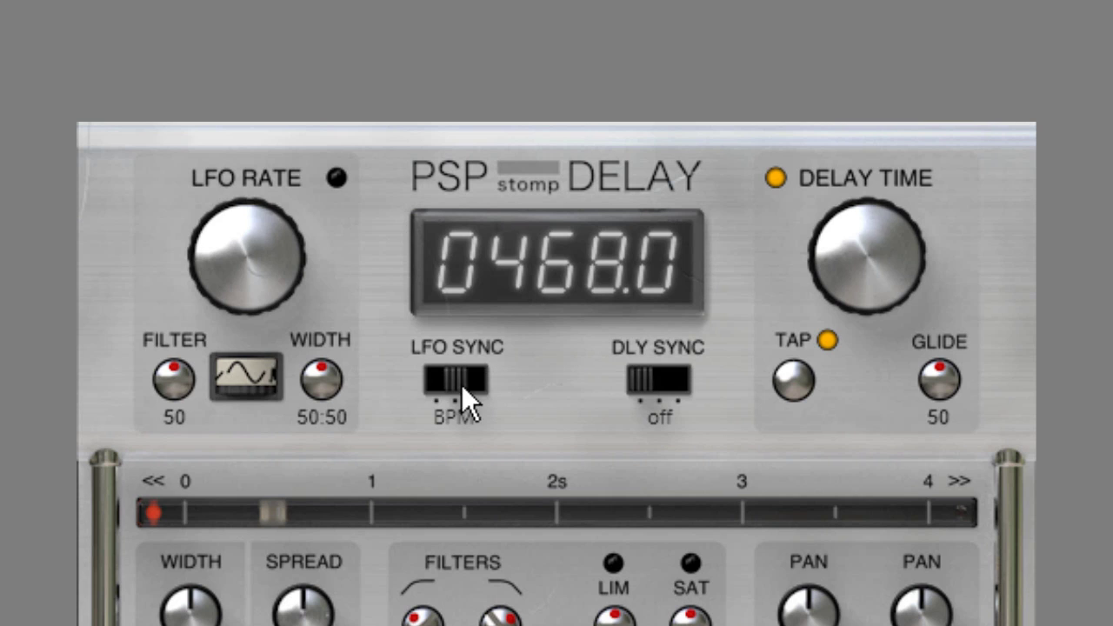
{"action": "left_click", "coordinate": [260, 266]}
{"action": "left_click_drag", "start_coordinate": [508, 242], "coordinate": [528, 137]}
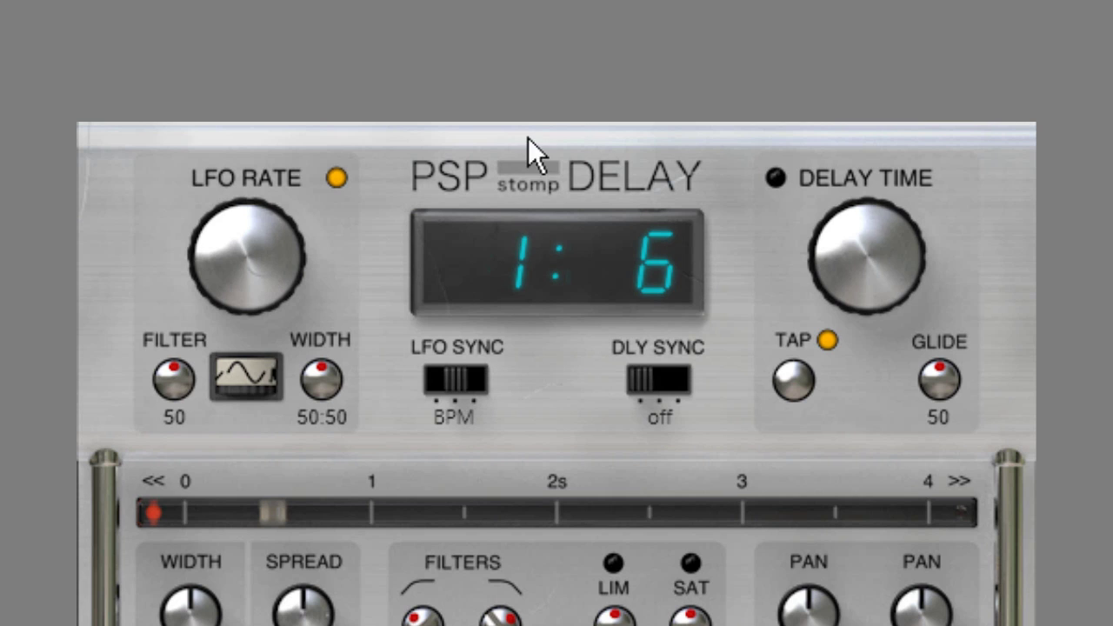
{"action": "scroll", "coordinate": [524, 249], "scroll_direction": "up", "scroll_amount": 3}
{"action": "scroll", "coordinate": [524, 250], "scroll_direction": "up", "scroll_amount": 5}
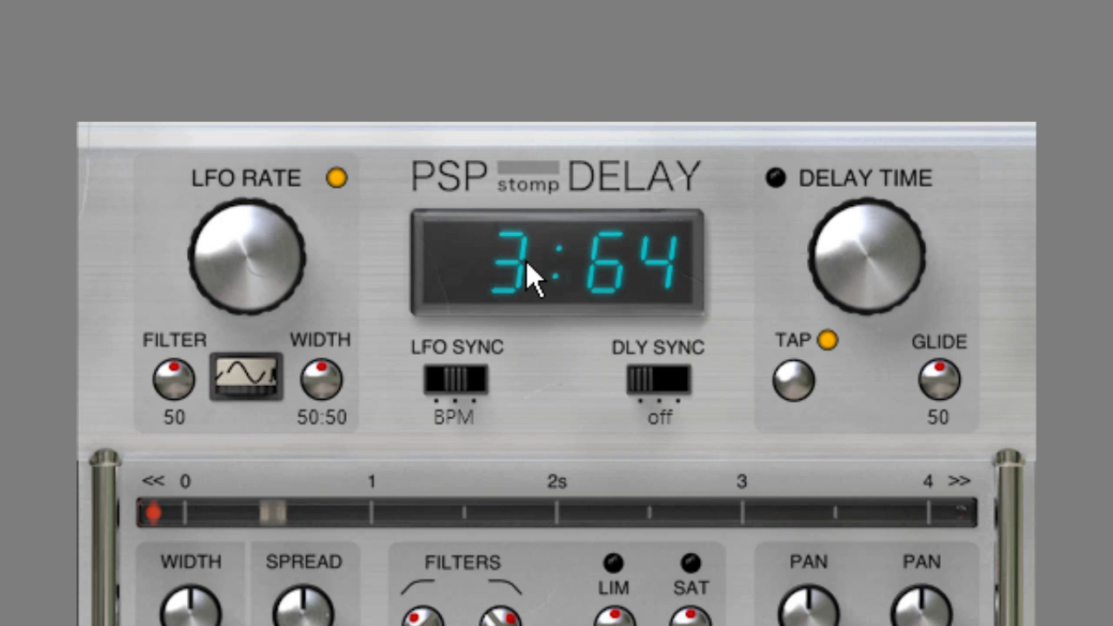
Step: Switch the LFO sync to hostBPM and adjust the first number of the LFO ratio
{"action": "left_click", "coordinate": [460, 383]}
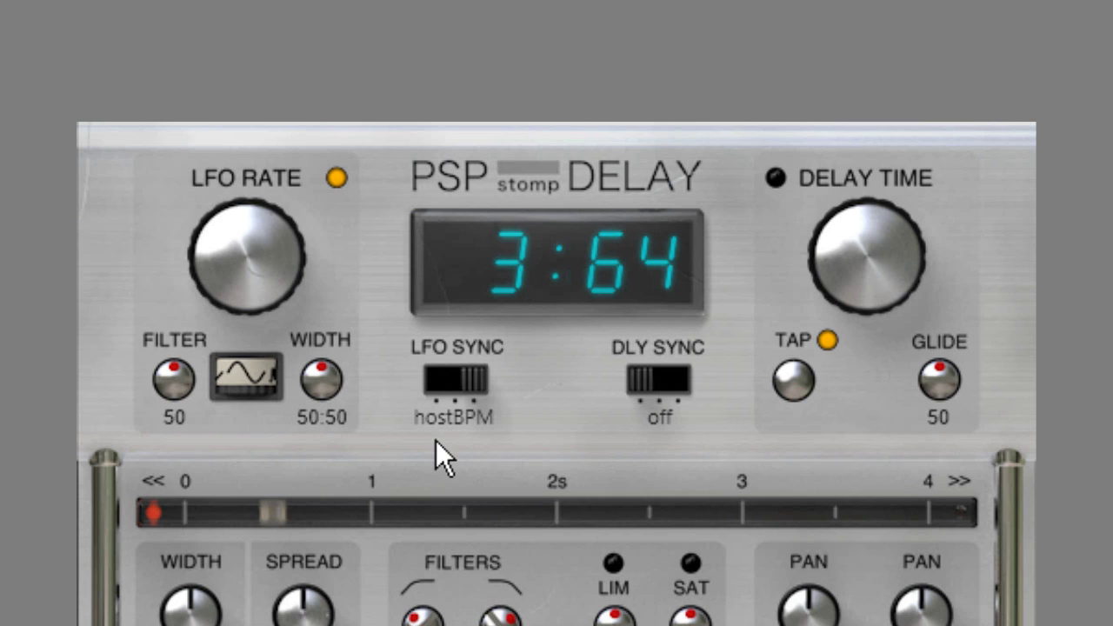
{"action": "left_click", "coordinate": [278, 291]}
{"action": "left_click_drag", "start_coordinate": [508, 259], "coordinate": [506, 333]}
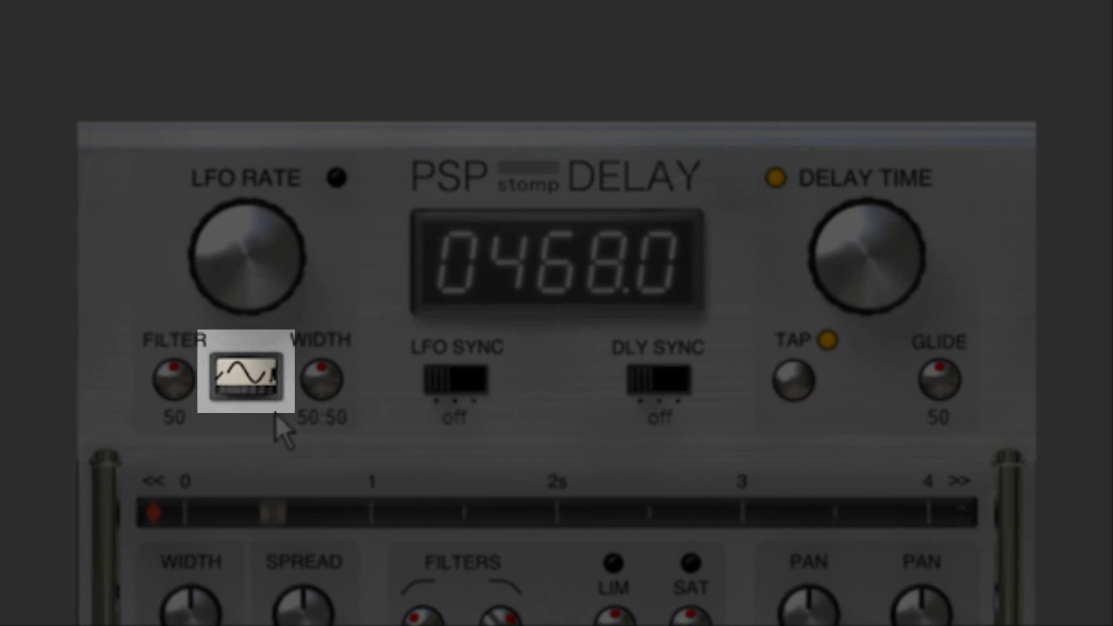
Step: Cycle through the available LFO waveform shapes one by one, starting from the sine
{"action": "left_click", "coordinate": [248, 378]}
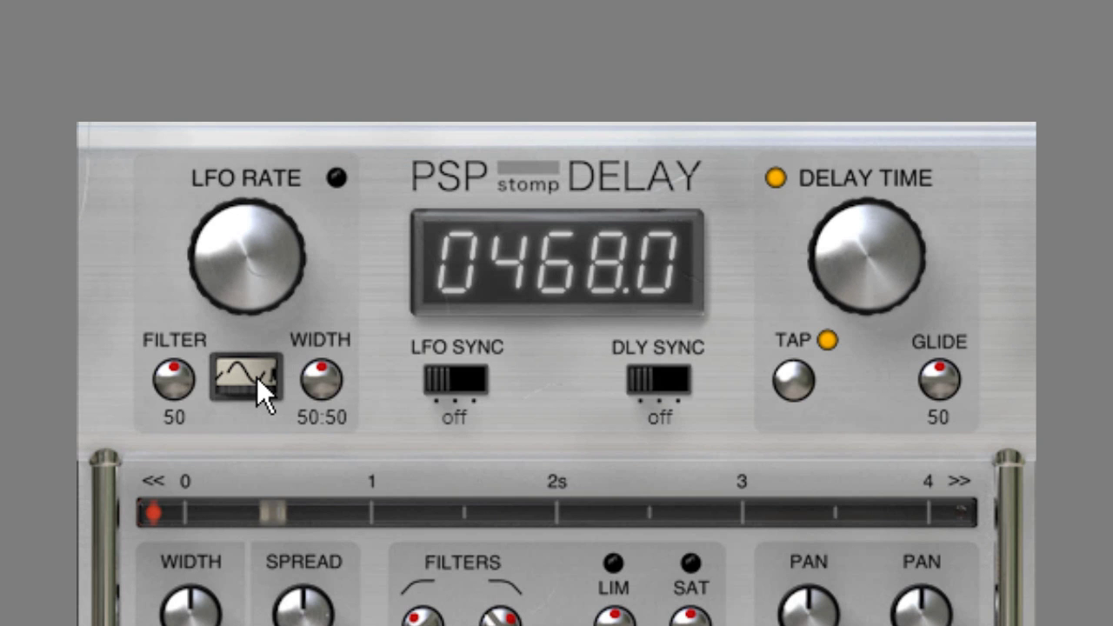
{"action": "left_click", "coordinate": [268, 373]}
{"action": "left_click", "coordinate": [260, 375]}
{"action": "left_click", "coordinate": [260, 375]}
{"action": "left_click", "coordinate": [260, 375]}
{"action": "left_click", "coordinate": [260, 375]}
{"action": "left_click", "coordinate": [260, 375]}
{"action": "left_click", "coordinate": [260, 375]}
{"action": "left_click", "coordinate": [257, 369]}
Step: Set the LFO rate to 10.67 and choose the last waveform shape in the LFO waveform list
{"action": "left_click", "coordinate": [268, 273]}
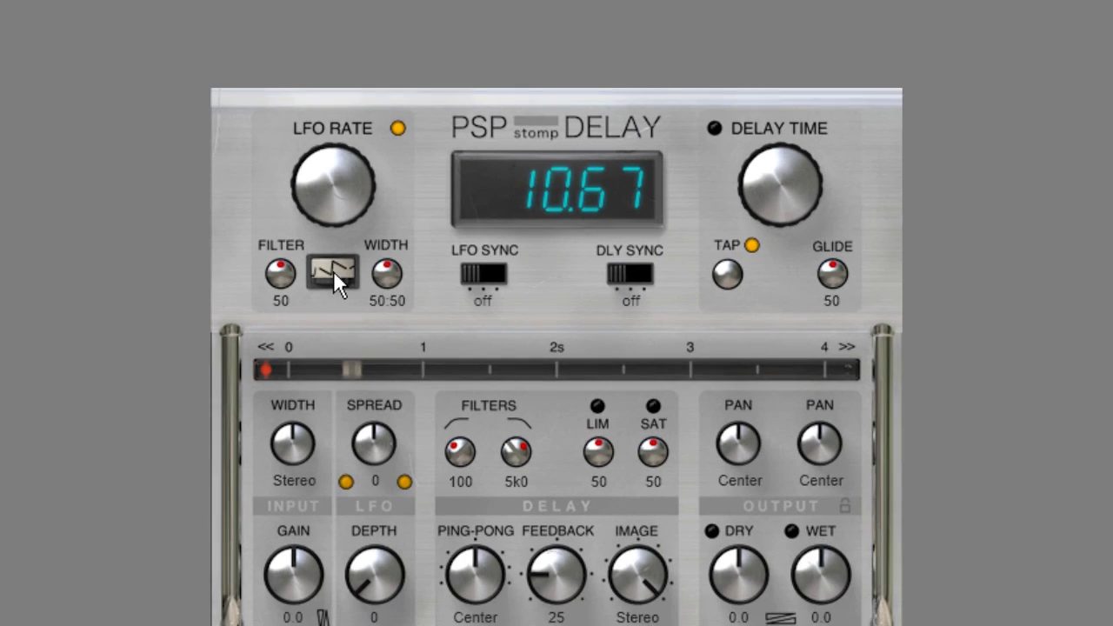
{"action": "left_click", "coordinate": [333, 271]}
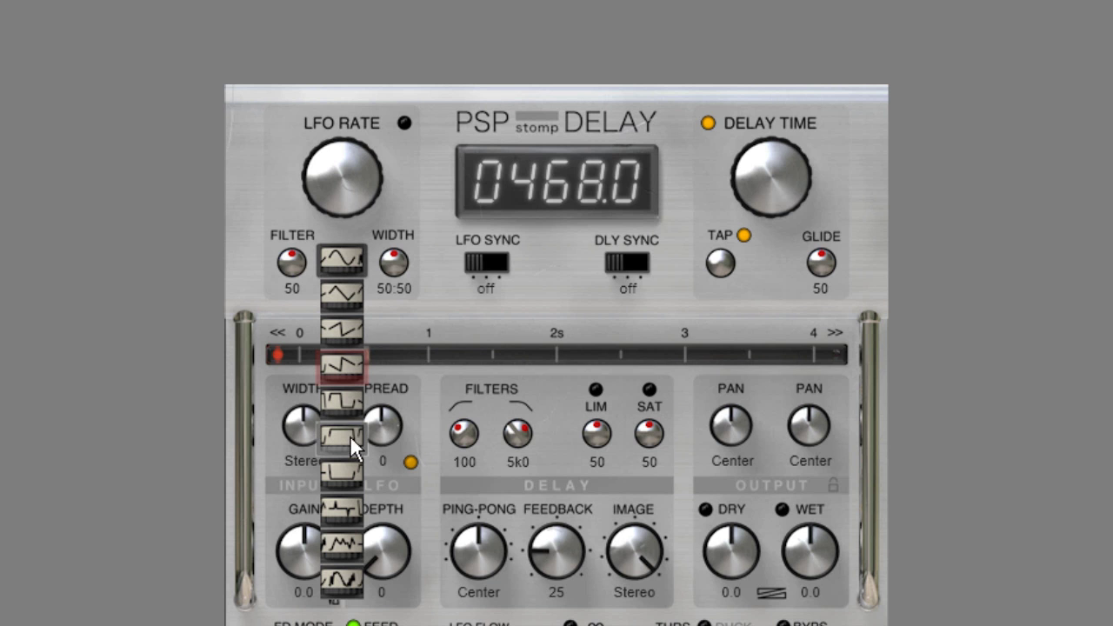
{"action": "left_click", "coordinate": [345, 579]}
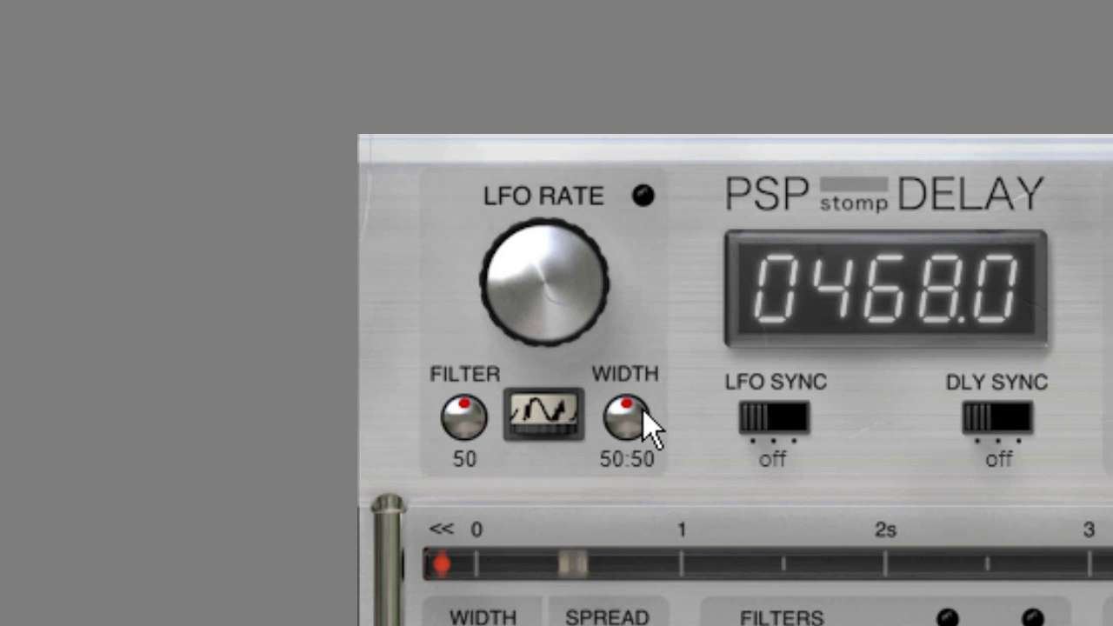
Step: Try an LFO width of 45:55, reset it to 50:50, and adjust the LFO filter amount
{"action": "left_click_drag", "start_coordinate": [643, 411], "coordinate": [736, 450]}
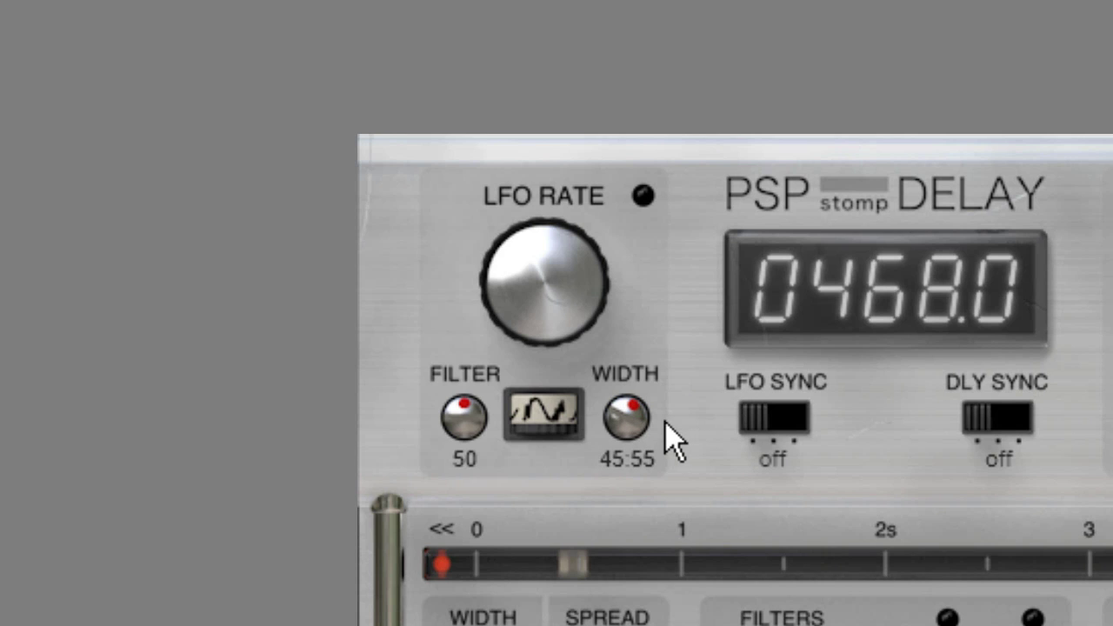
{"action": "left_click", "coordinate": [637, 416], "text": "ctrl"}
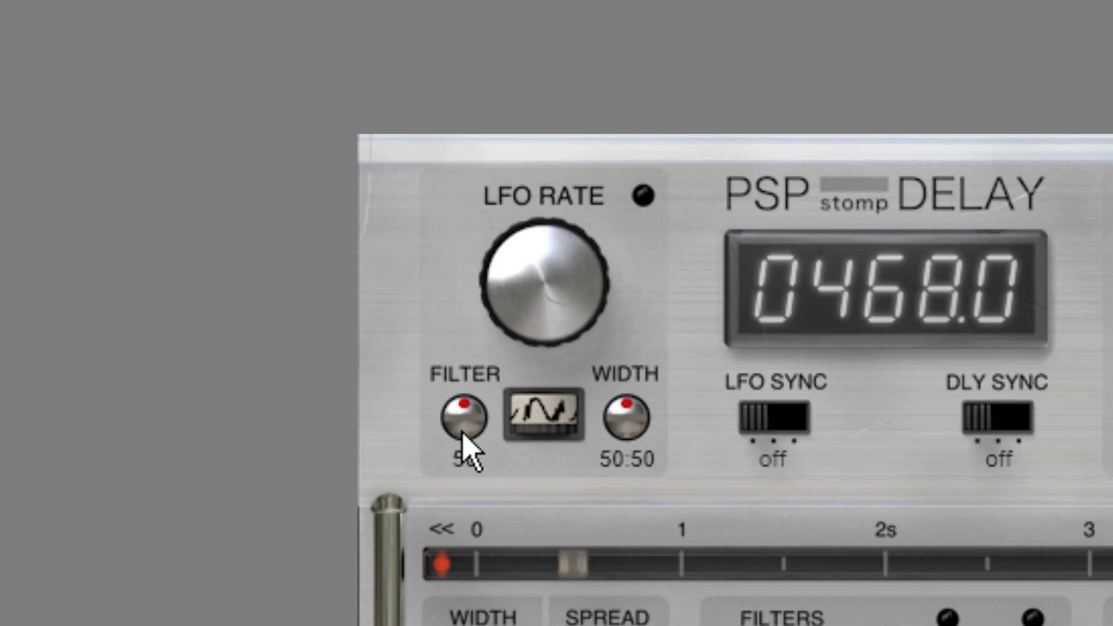
{"action": "left_click_drag", "start_coordinate": [464, 425], "coordinate": [425, 358]}
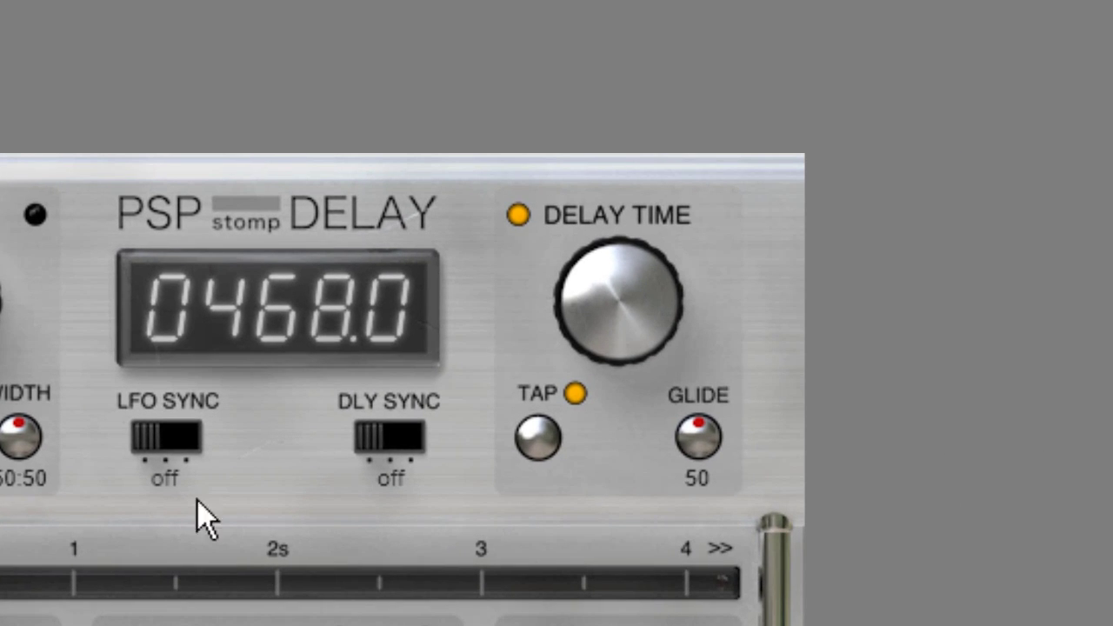
Step: Raise the delay time to 1552.0 milliseconds, adjusting it coarsely and then digit by digit
{"action": "left_click_drag", "start_coordinate": [679, 311], "coordinate": [644, 263]}
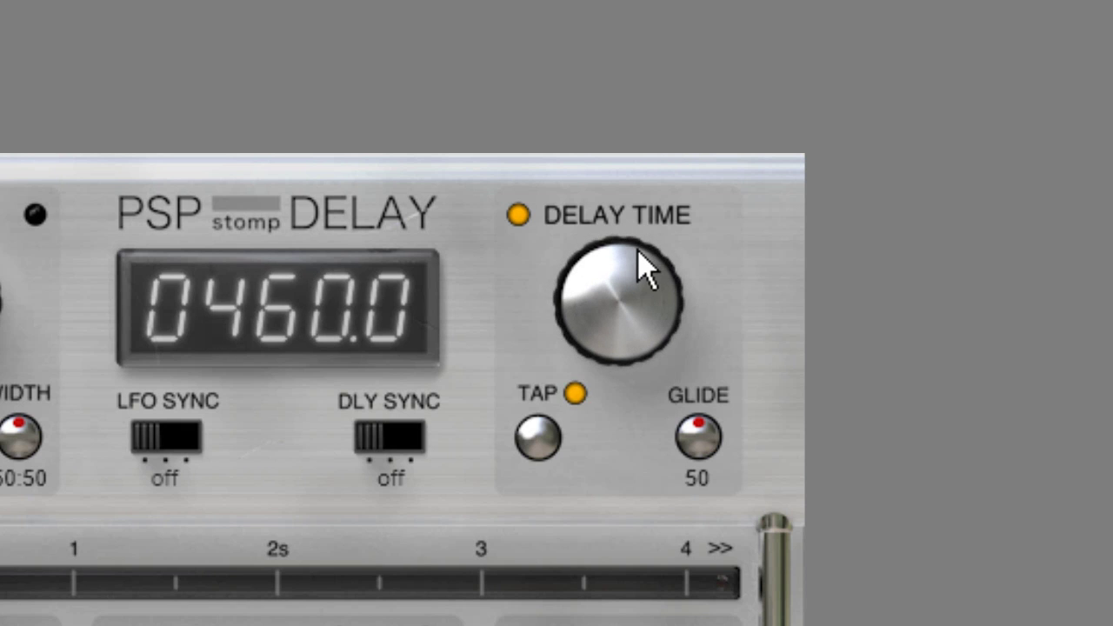
{"action": "left_click_drag", "start_coordinate": [626, 300], "coordinate": [621, 256]}
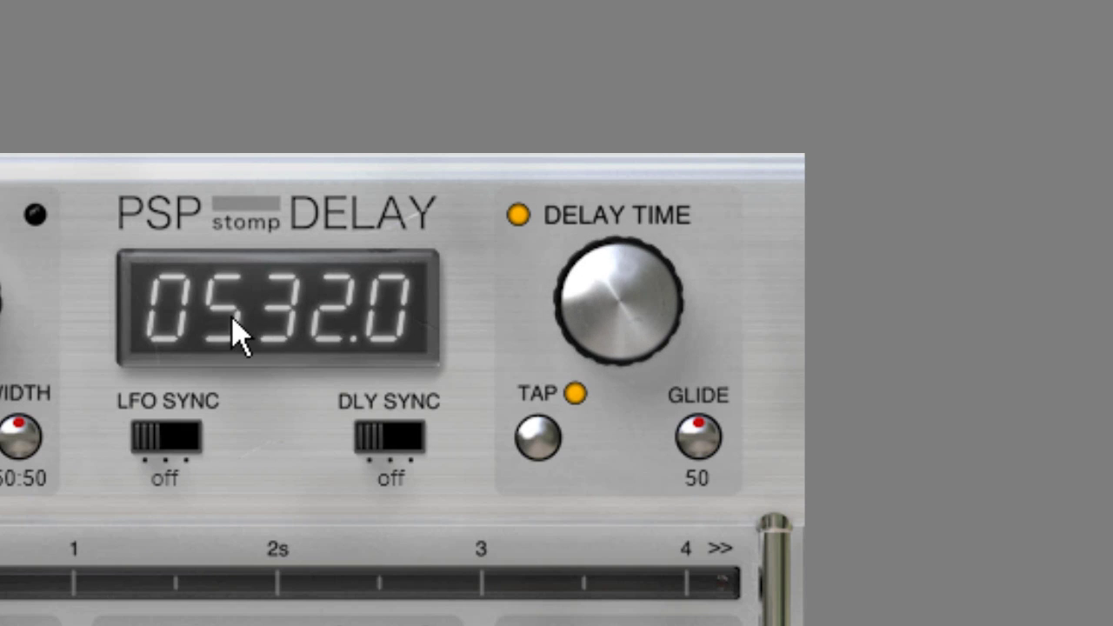
{"action": "mouse_move", "coordinate": [236, 323]}
{"action": "left_mouse_down"}
{"action": "mouse_move", "coordinate": [225, 259]}
{"action": "mouse_move", "coordinate": [234, 298]}
{"action": "mouse_move", "coordinate": [236, 218]}
{"action": "mouse_move", "coordinate": [241, 303]}
{"action": "left_mouse_up"}
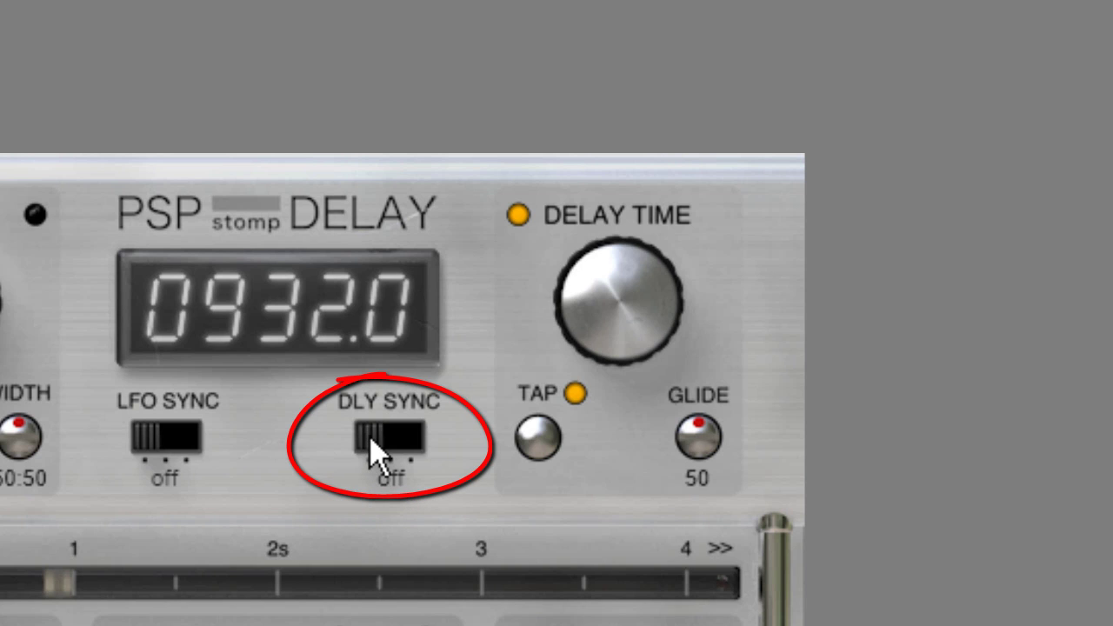
{"action": "scroll", "coordinate": [224, 323], "scroll_direction": "up", "scroll_amount": 6}
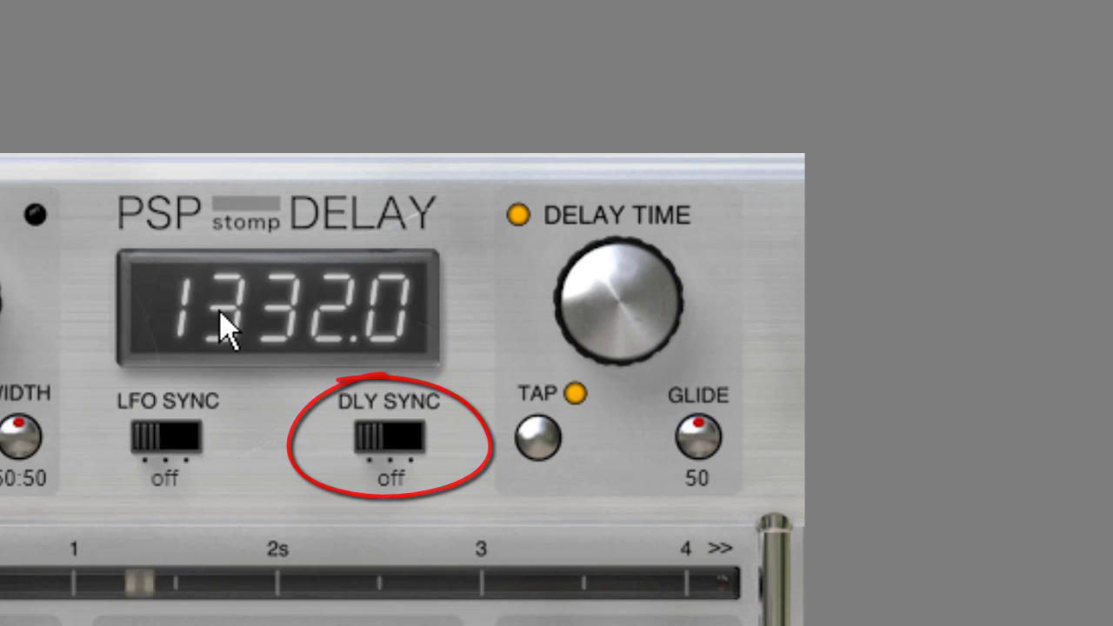
{"action": "scroll", "coordinate": [270, 329], "scroll_direction": "up", "scroll_amount": 2}
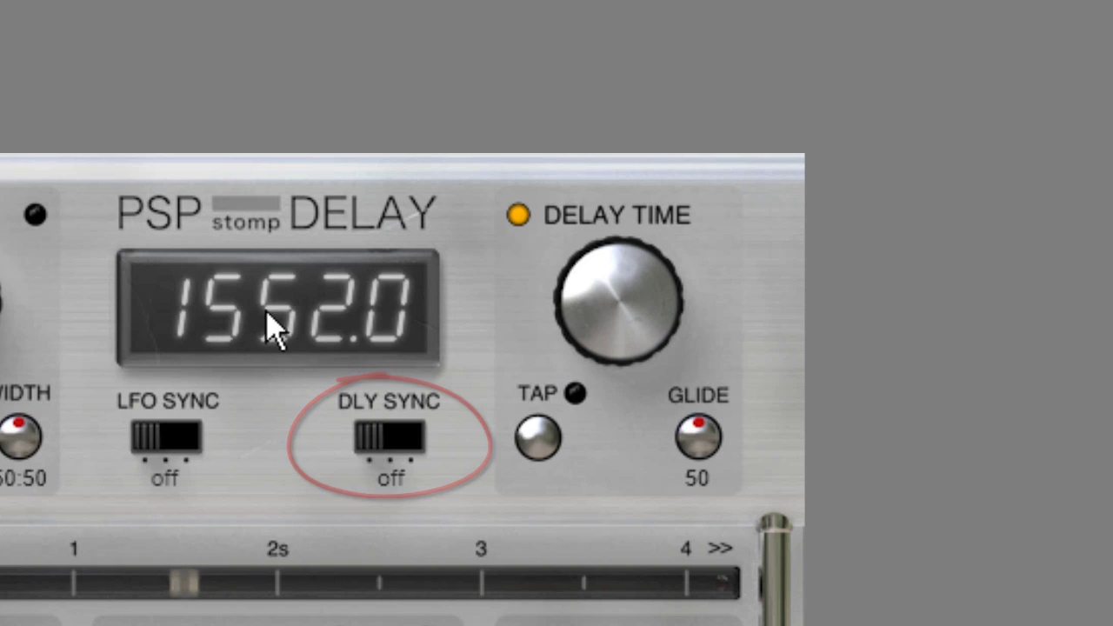
Step: Set the synced delay time's note ratio to 1:20 and switch the delay sync to hostBPM
{"action": "left_click", "coordinate": [387, 459]}
{"action": "scroll", "coordinate": [403, 335], "scroll_direction": "up", "scroll_amount": 6}
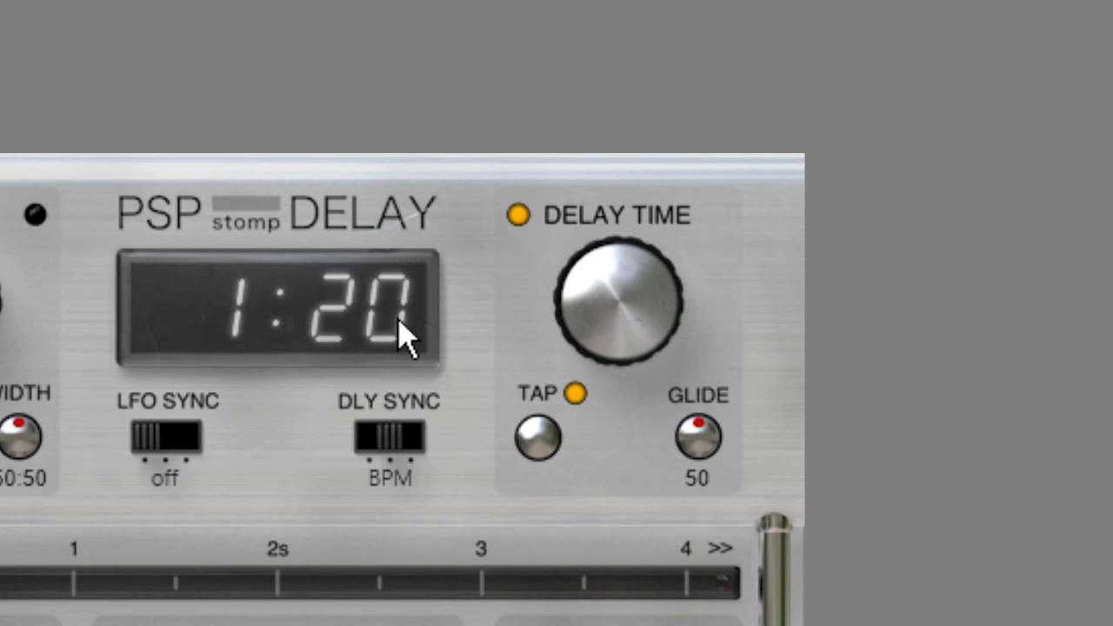
{"action": "scroll", "coordinate": [403, 335], "scroll_direction": "up", "scroll_amount": 2}
{"action": "scroll", "coordinate": [404, 336], "scroll_direction": "down", "scroll_amount": 5}
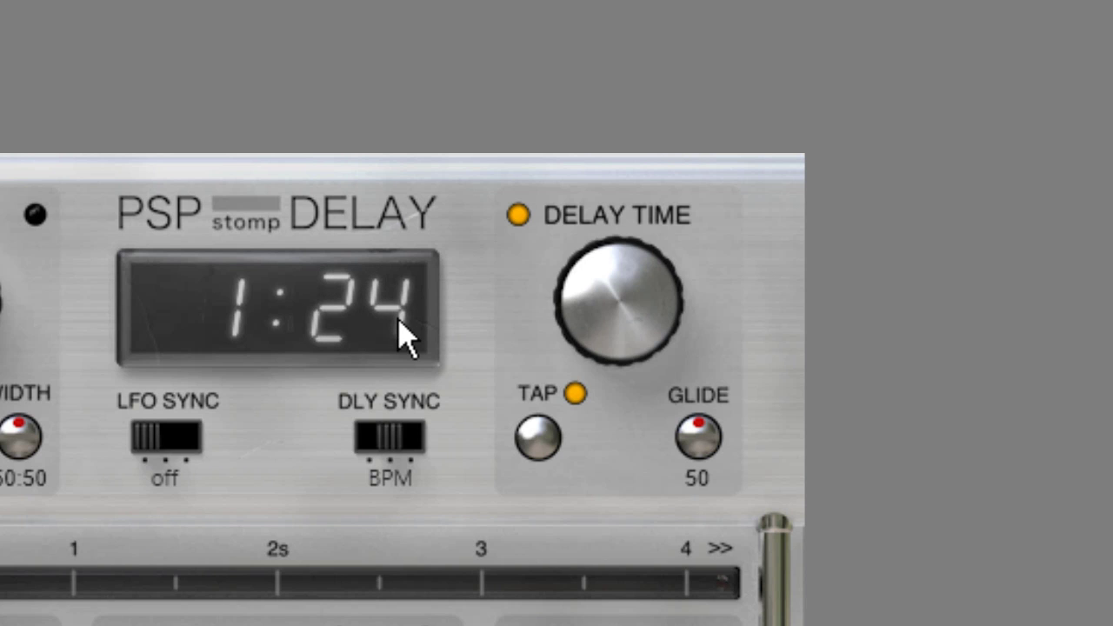
{"action": "left_click", "coordinate": [407, 440]}
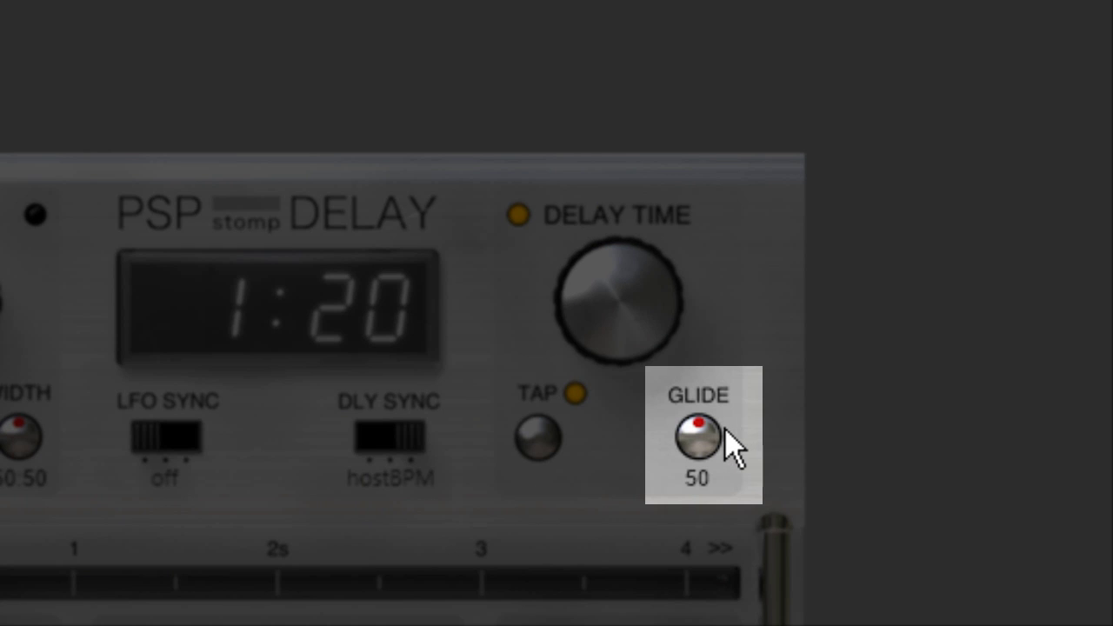
Step: Try delay glide amounts of 0, 85 and 50, and set the glide to 33
{"action": "left_click_drag", "start_coordinate": [726, 428], "coordinate": [725, 609]}
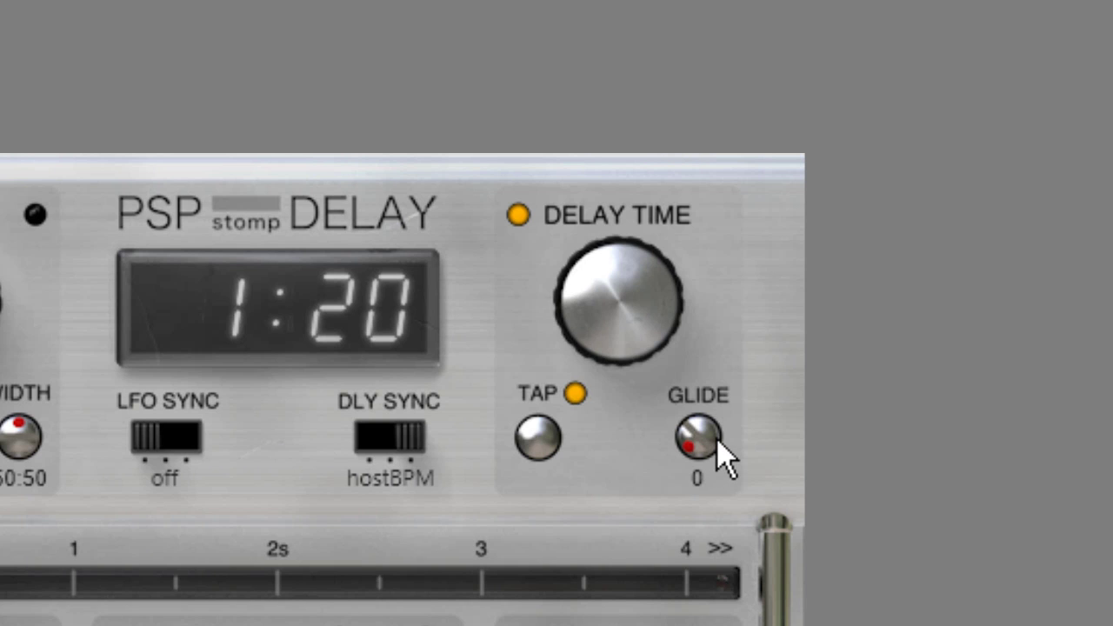
{"action": "left_click_drag", "start_coordinate": [710, 441], "coordinate": [761, 293]}
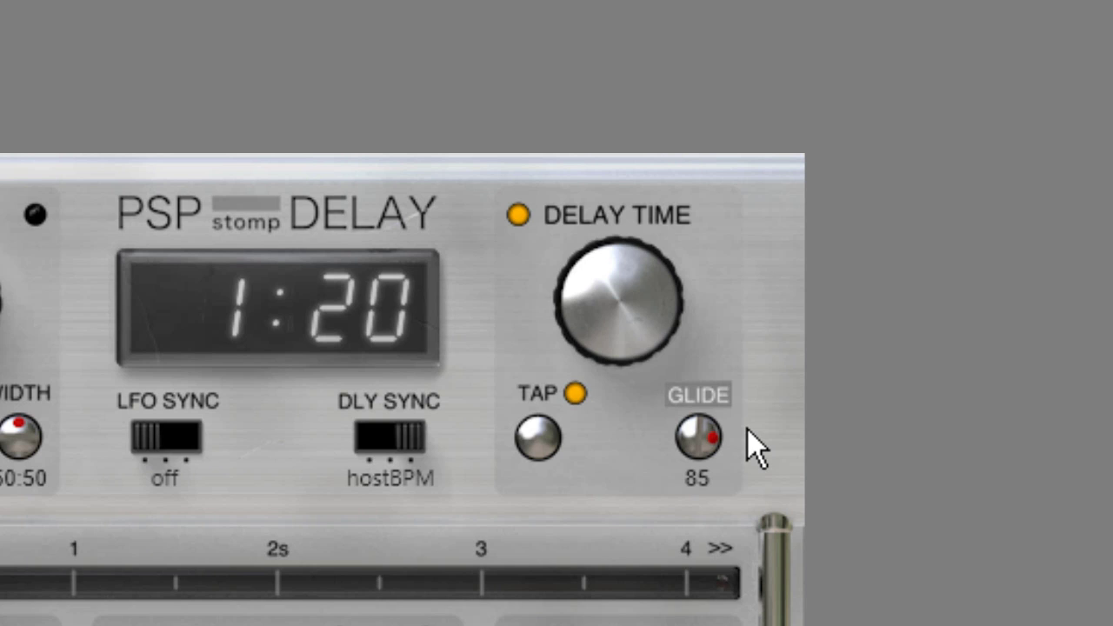
{"action": "left_click_drag", "start_coordinate": [713, 446], "coordinate": [734, 529]}
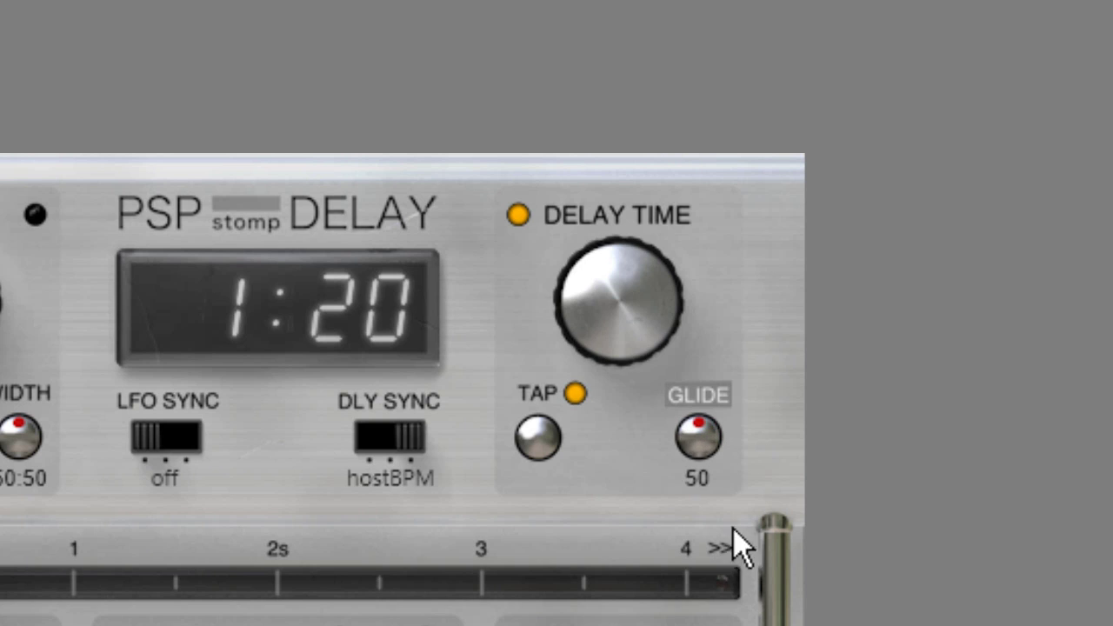
{"action": "left_click_drag", "start_coordinate": [709, 448], "coordinate": [729, 538]}
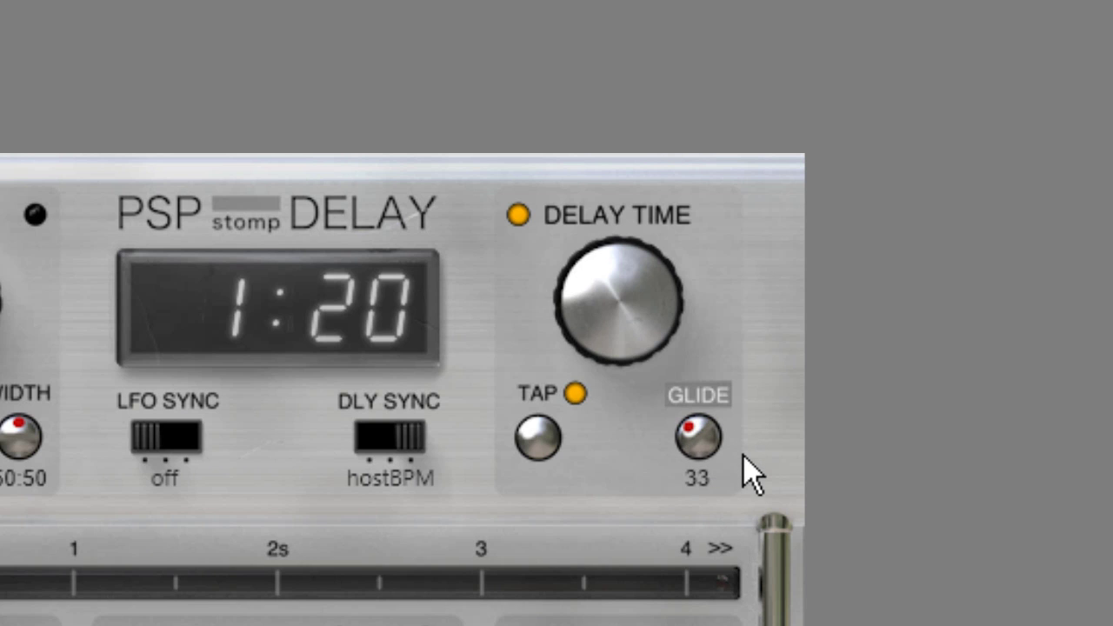
Step: Set the delay time with tap tempo to a note ratio of 12:20
{"action": "left_click", "coordinate": [539, 439]}
{"action": "left_click", "coordinate": [538, 439]}
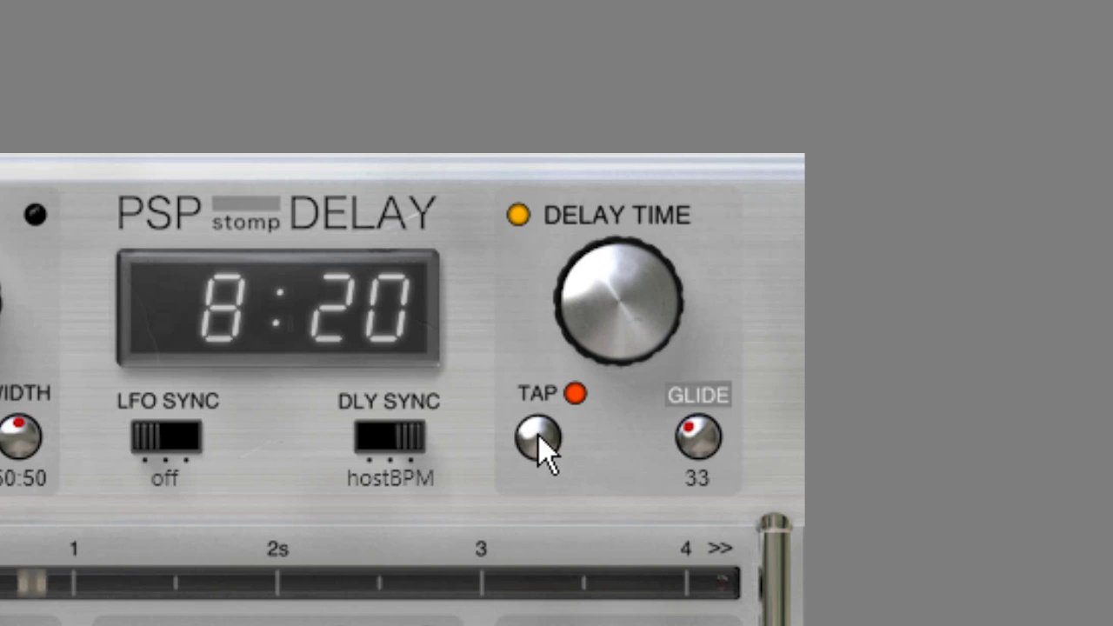
{"action": "left_click", "coordinate": [539, 439]}
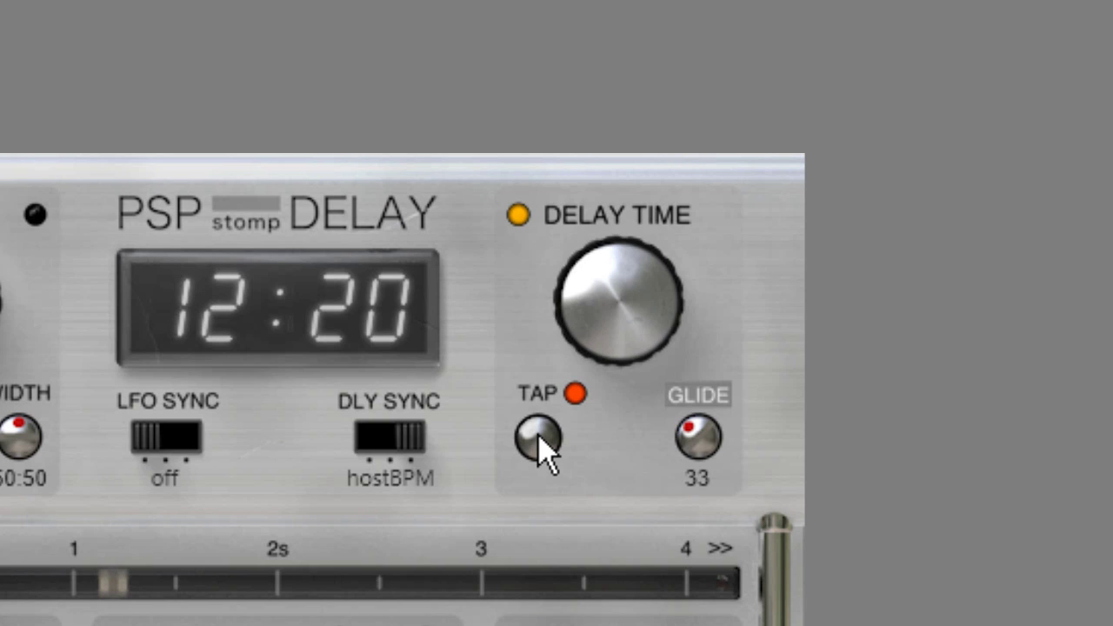
Step: Use tap tempo again to set the synced delay time, trying 9:20 and 4:20 and ending on 7:20
{"action": "left_click", "coordinate": [539, 439]}
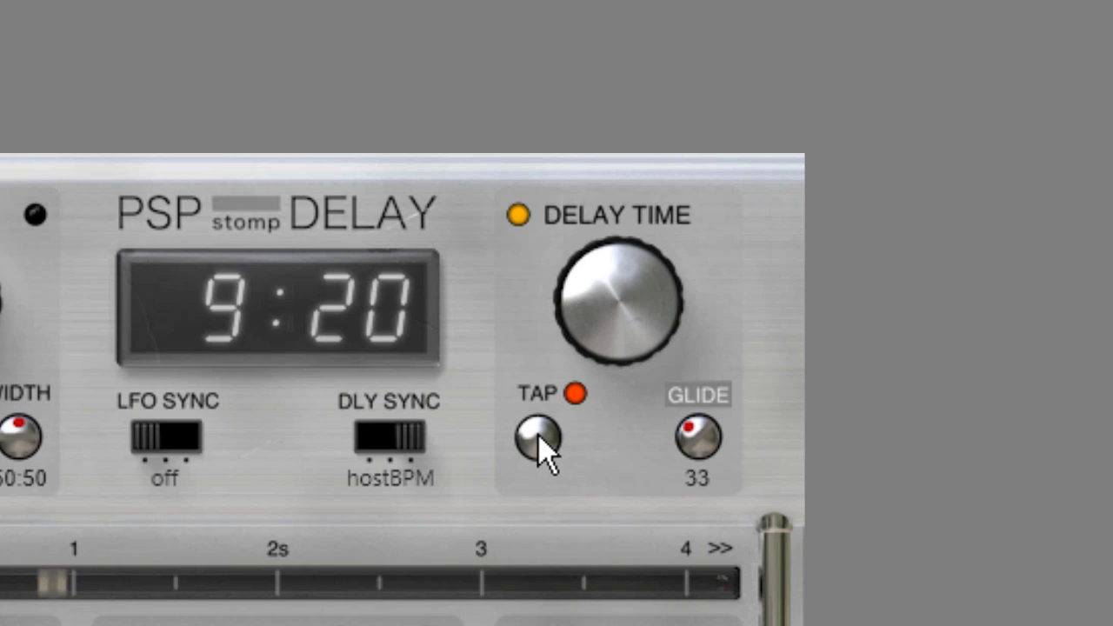
{"action": "left_click", "coordinate": [539, 439]}
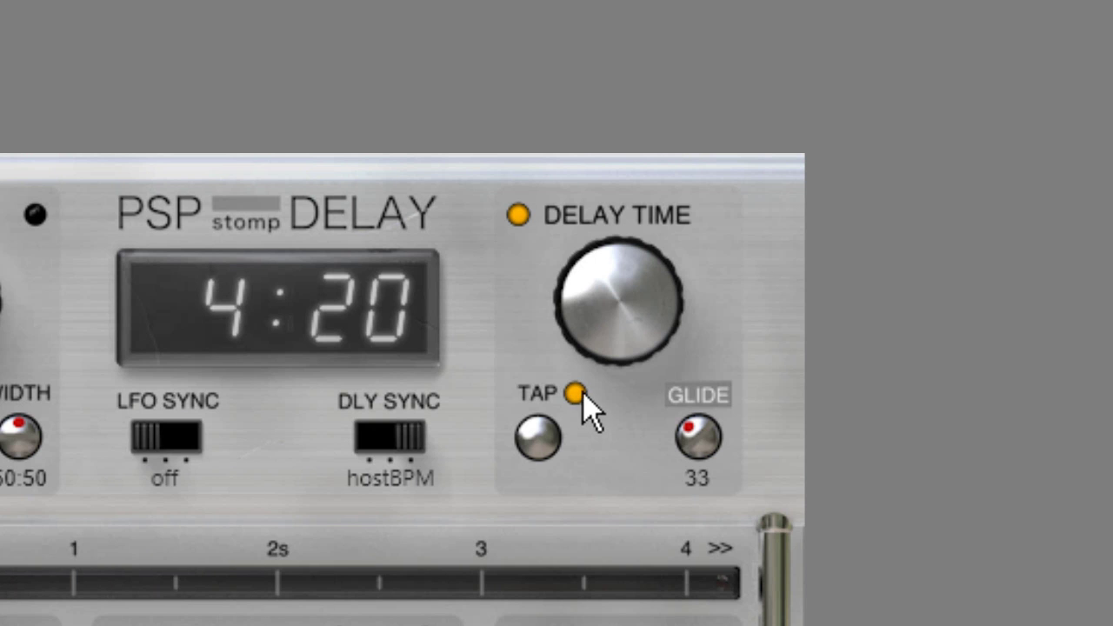
{"action": "left_click", "coordinate": [537, 438]}
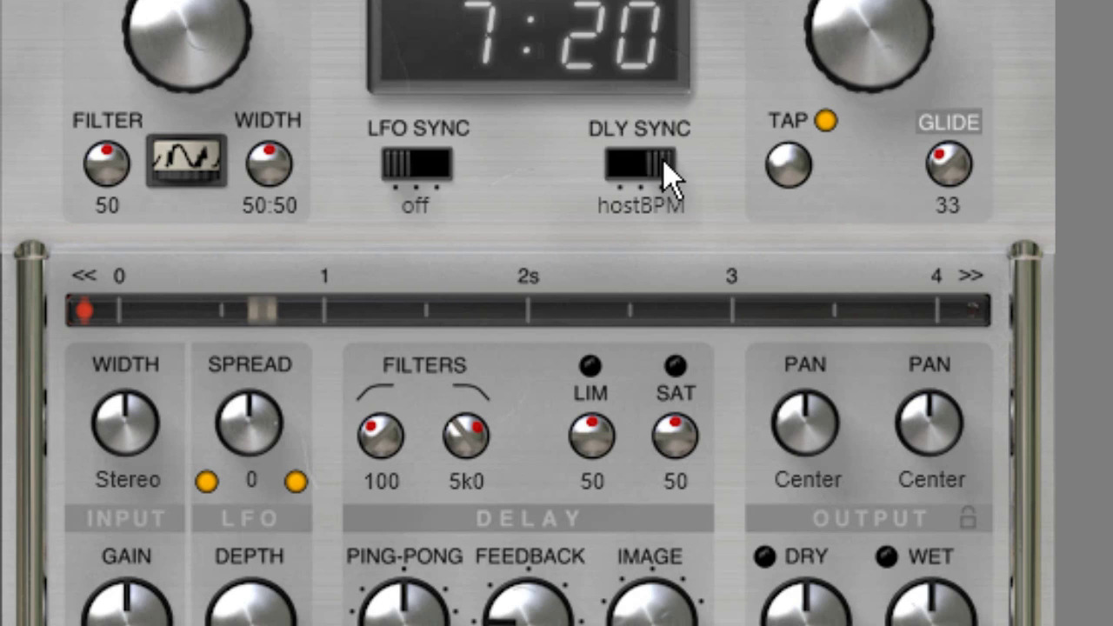
Step: Turn the delay sync off and move the delay time along the time ruler to 686.6 and then 522.5 milliseconds
{"action": "left_click_drag", "start_coordinate": [668, 173], "coordinate": [585, 185]}
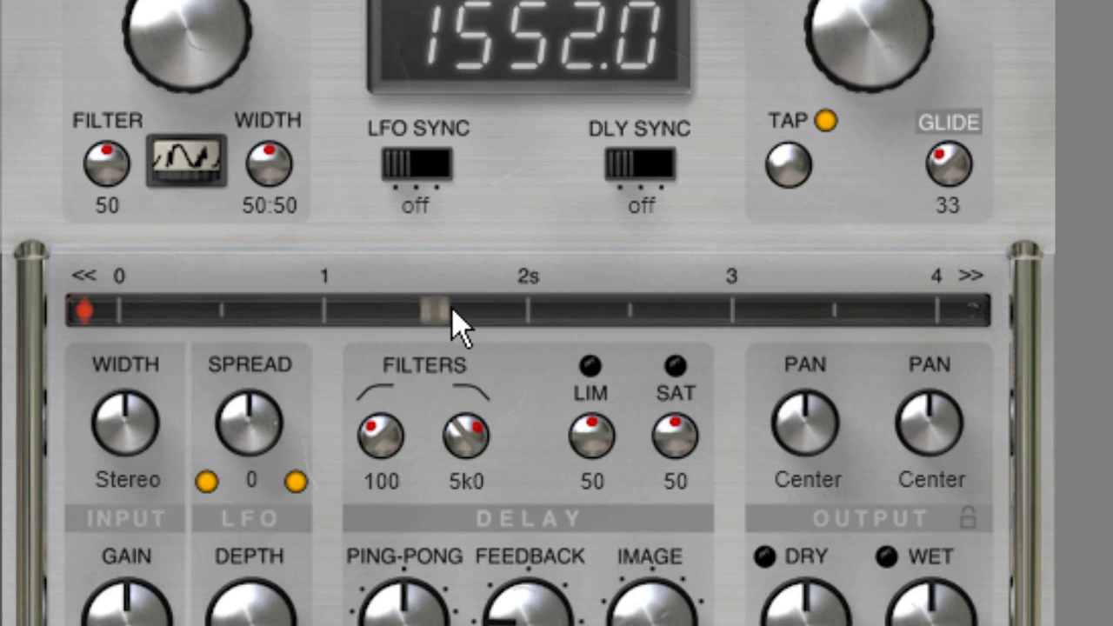
{"action": "left_click_drag", "start_coordinate": [452, 311], "coordinate": [276, 310]}
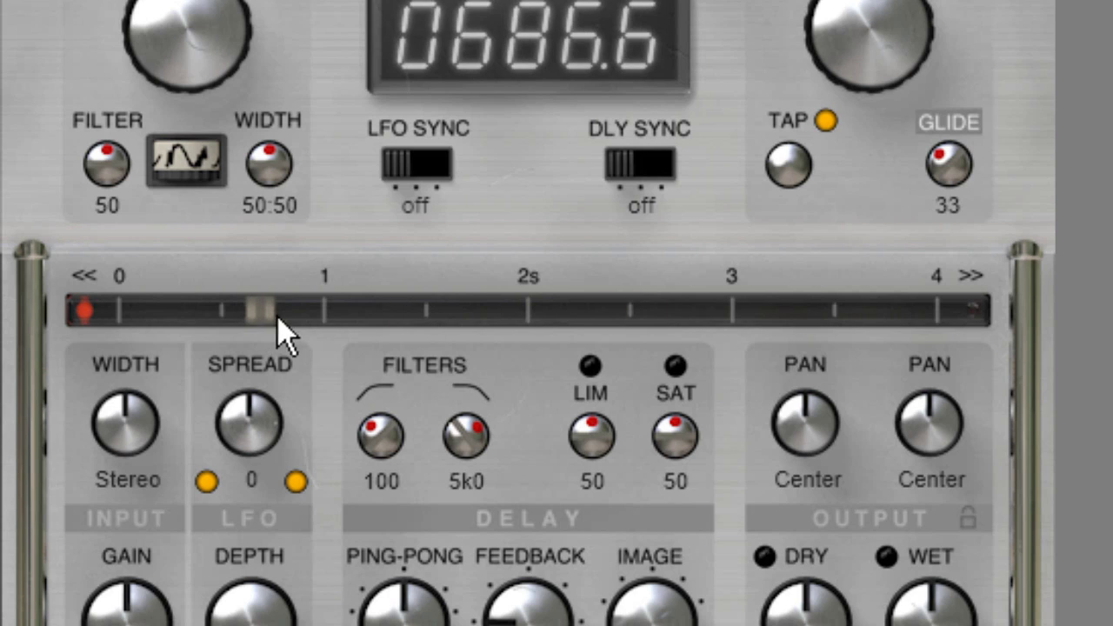
{"action": "left_click_drag", "start_coordinate": [556, 309], "coordinate": [228, 305]}
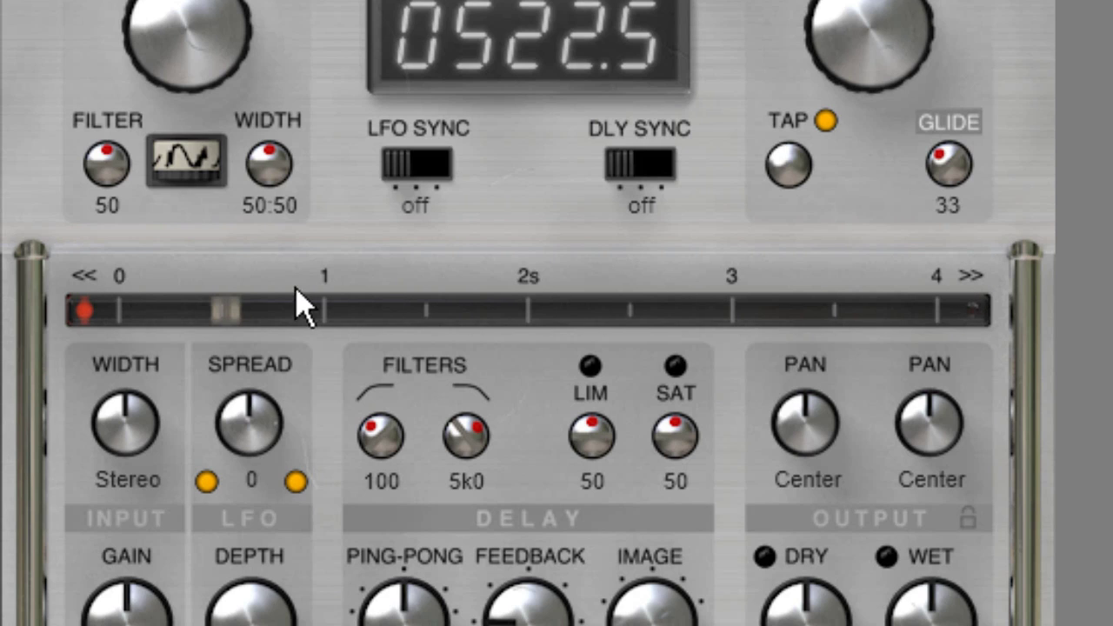
Step: Narrow the delay time ruler's range stepwise down to 10 ms
{"action": "left_click", "coordinate": [88, 277]}
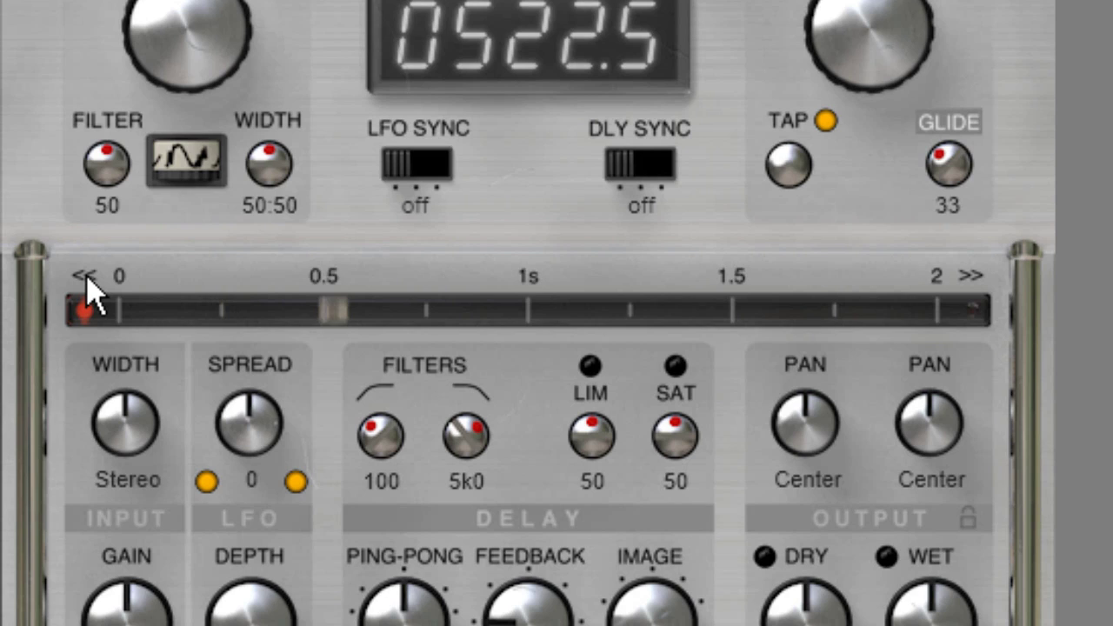
{"action": "left_click", "coordinate": [87, 277]}
{"action": "left_click", "coordinate": [87, 276]}
{"action": "left_click", "coordinate": [87, 277]}
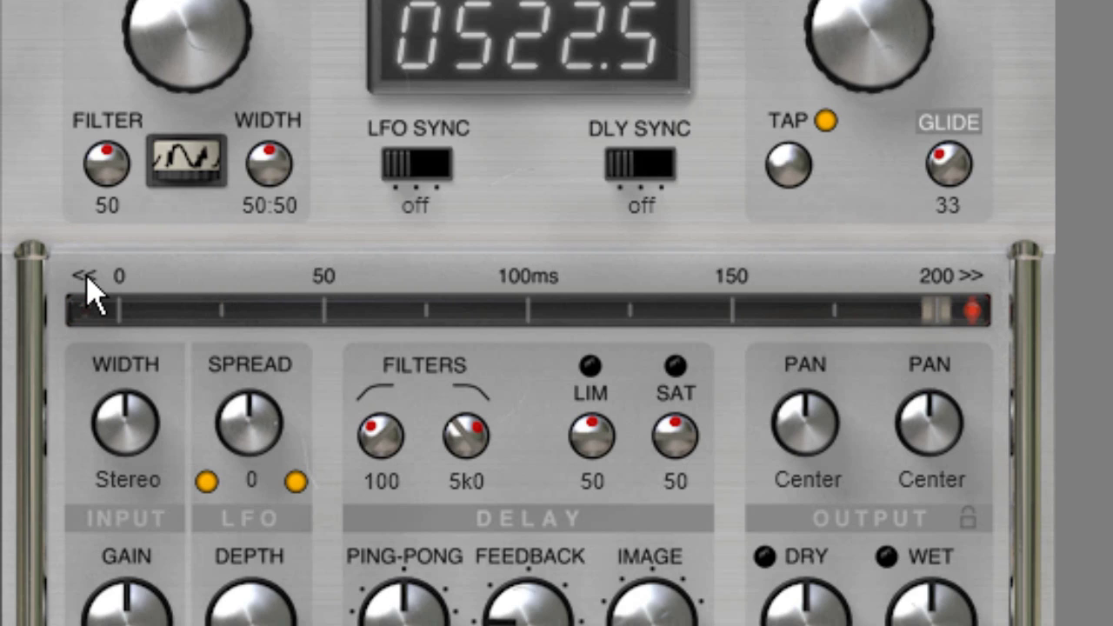
{"action": "left_click", "coordinate": [87, 277]}
{"action": "left_click", "coordinate": [87, 276]}
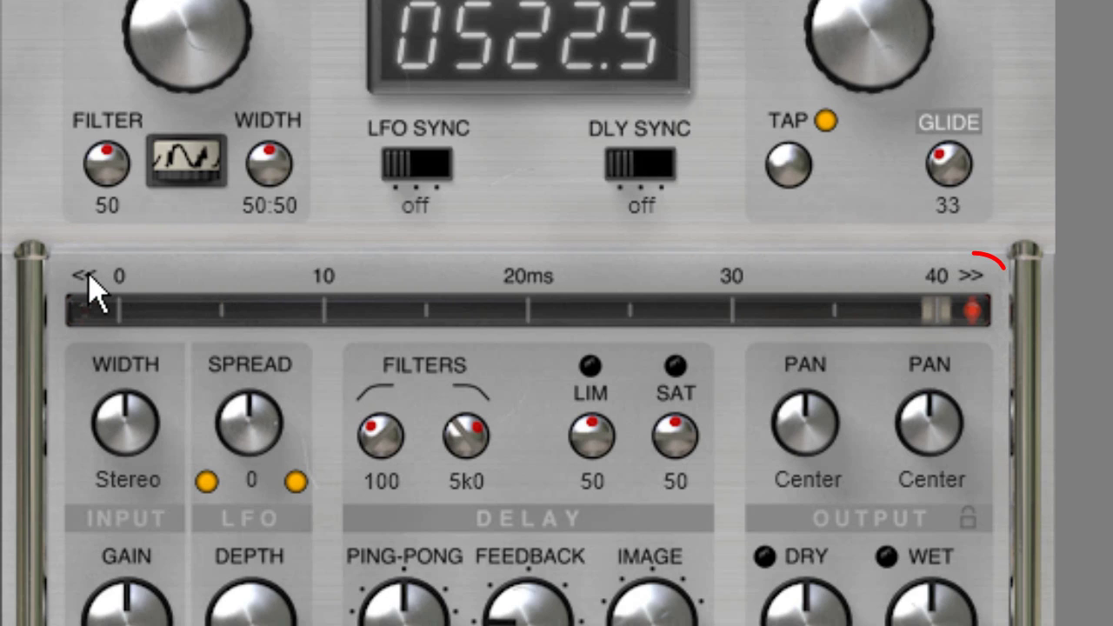
{"action": "left_click", "coordinate": [90, 277]}
{"action": "left_click", "coordinate": [91, 276]}
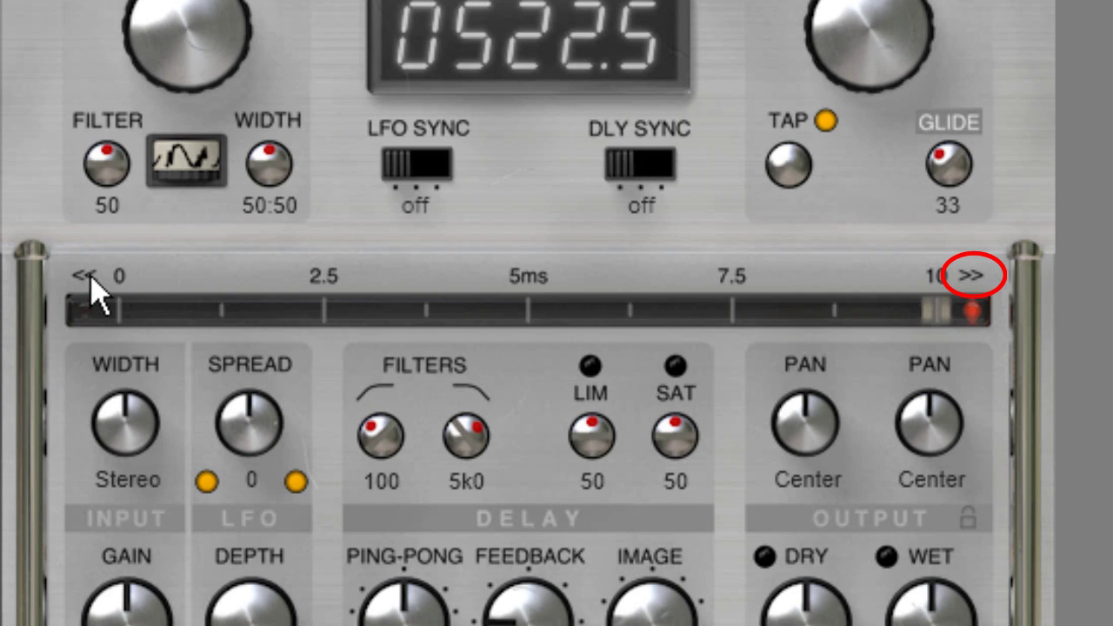
Step: Widen the delay time ruler's range to 200 ms and move the delay time to about 165 ms
{"action": "left_click", "coordinate": [970, 278]}
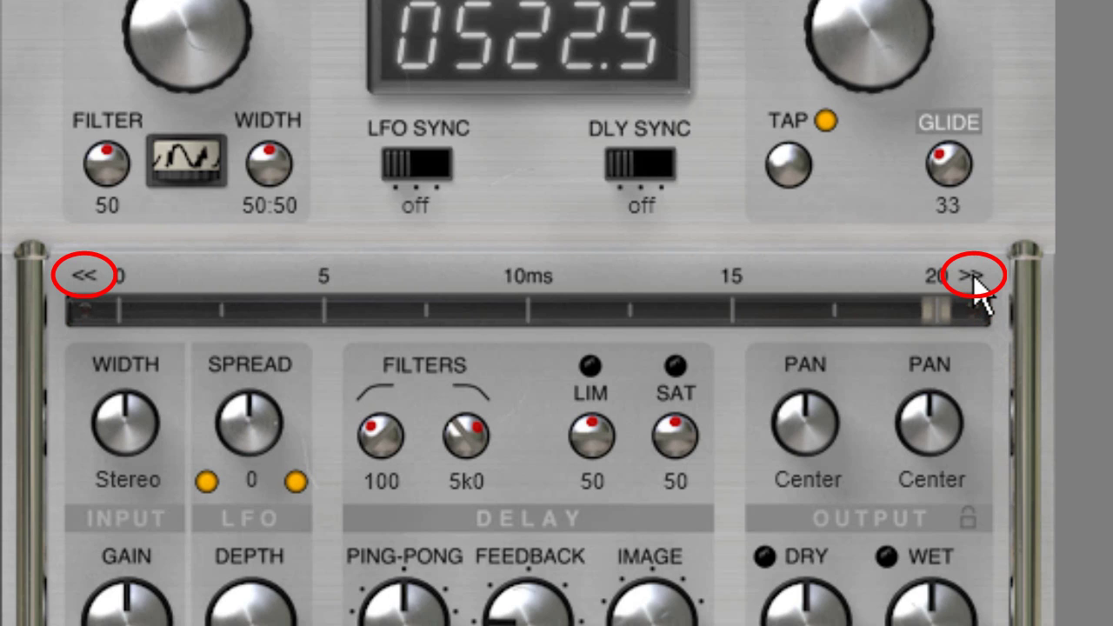
{"action": "left_click", "coordinate": [973, 280]}
{"action": "left_click", "coordinate": [972, 280]}
{"action": "left_click", "coordinate": [972, 280]}
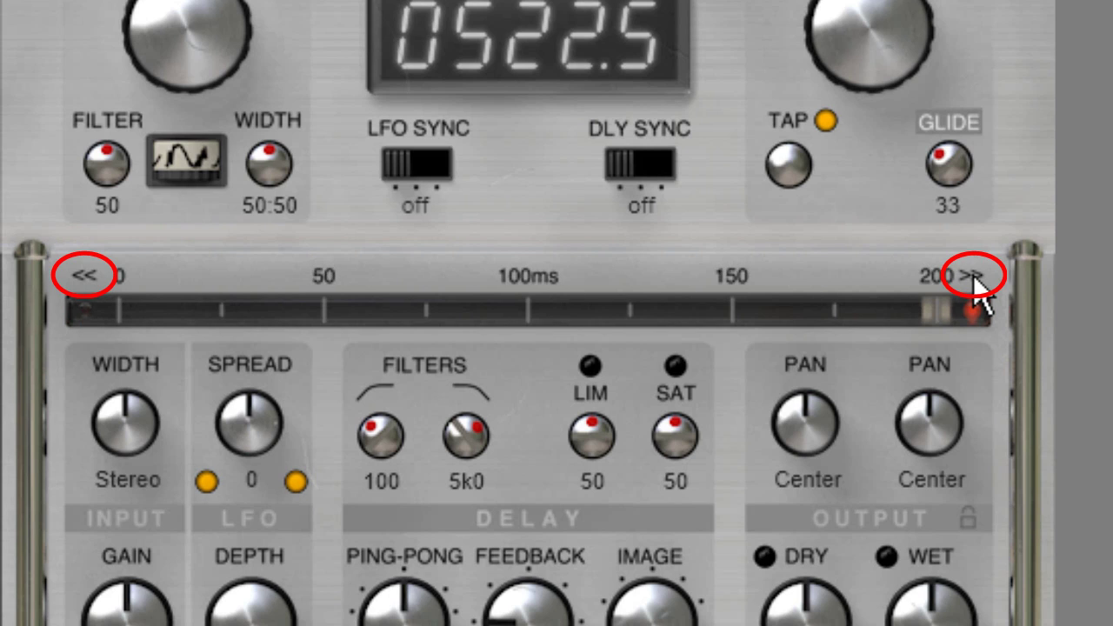
{"action": "left_click_drag", "start_coordinate": [954, 326], "coordinate": [814, 332]}
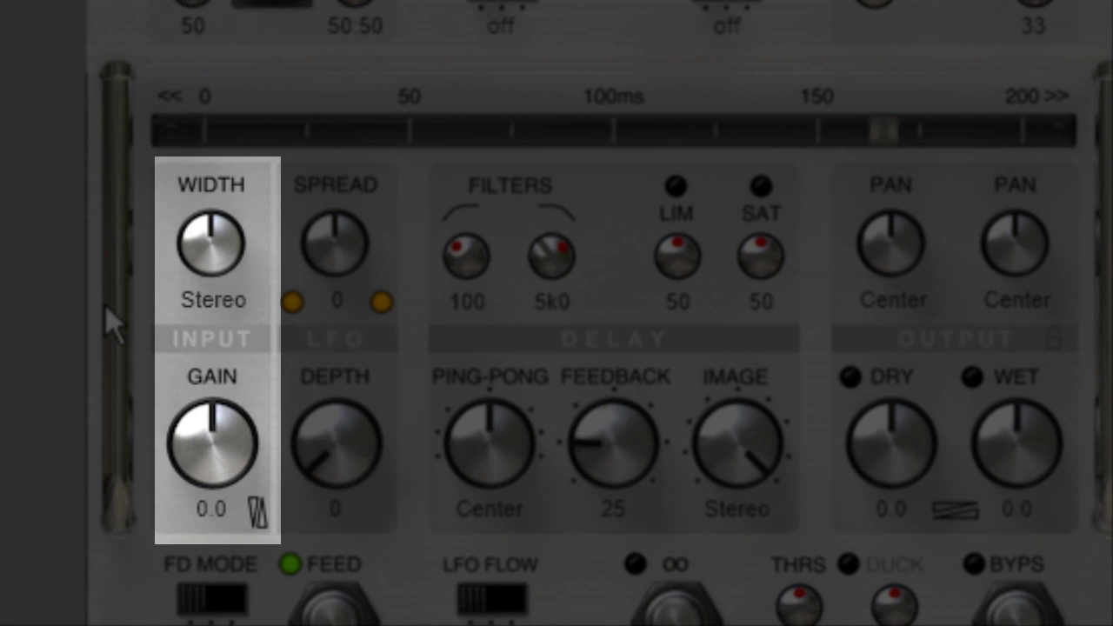
Step: Set the input width to 104 and gain to 11.5, and use the linked gain control to bring input, dry and wet levels to 5.8
{"action": "left_click_drag", "start_coordinate": [217, 274], "coordinate": [250, 296]}
{"action": "left_click_drag", "start_coordinate": [258, 447], "coordinate": [209, 322]}
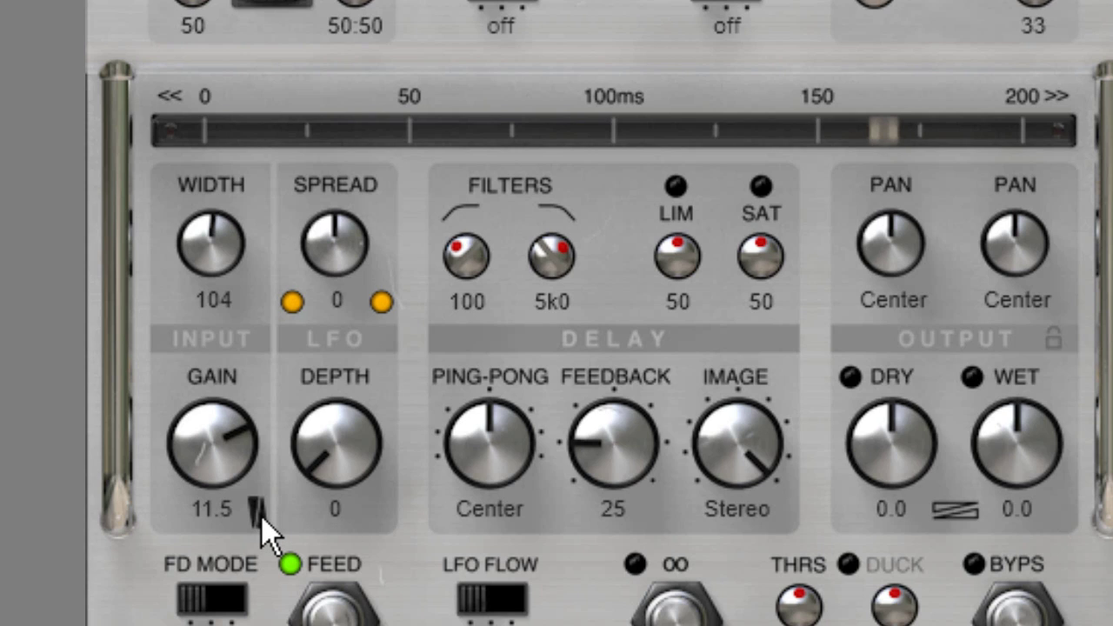
{"action": "mouse_move", "coordinate": [262, 518]}
{"action": "left_mouse_down"}
{"action": "mouse_move", "coordinate": [273, 614]}
{"action": "mouse_move", "coordinate": [280, 503]}
{"action": "mouse_move", "coordinate": [267, 473]}
{"action": "mouse_move", "coordinate": [287, 625]}
{"action": "mouse_move", "coordinate": [285, 554]}
{"action": "mouse_move", "coordinate": [277, 622]}
{"action": "mouse_move", "coordinate": [266, 547]}
{"action": "mouse_move", "coordinate": [277, 625]}
{"action": "mouse_move", "coordinate": [287, 402]}
{"action": "mouse_move", "coordinate": [298, 476]}
{"action": "mouse_move", "coordinate": [301, 423]}
{"action": "mouse_move", "coordinate": [307, 500]}
{"action": "left_mouse_up"}
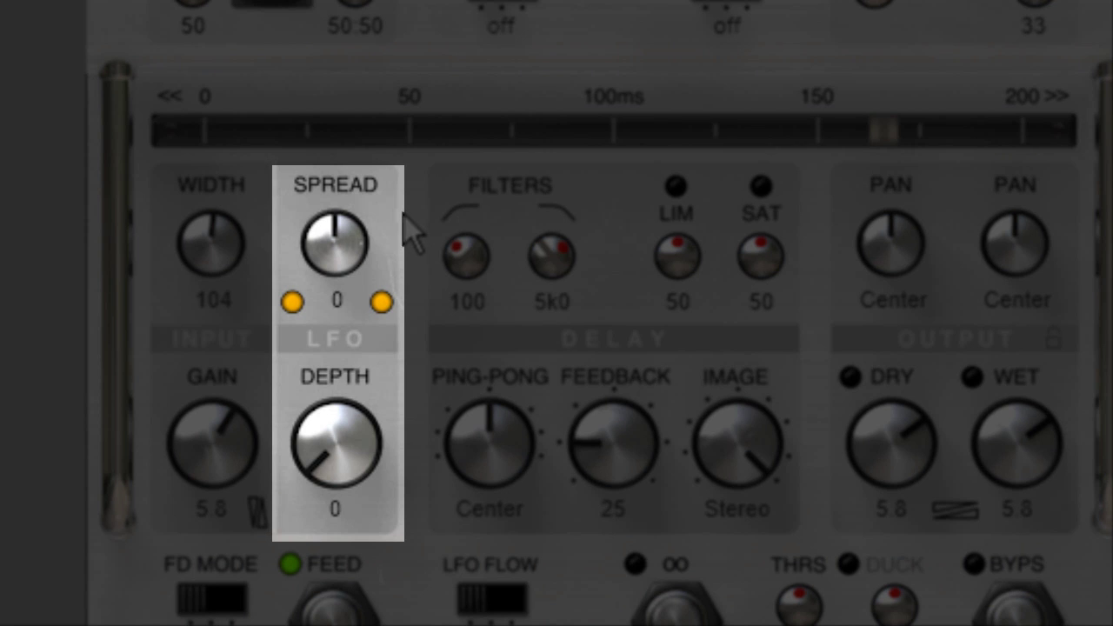
Step: Set the LFO spread to 98 and the LFO depth to 18
{"action": "left_click_drag", "start_coordinate": [353, 242], "coordinate": [323, 76]}
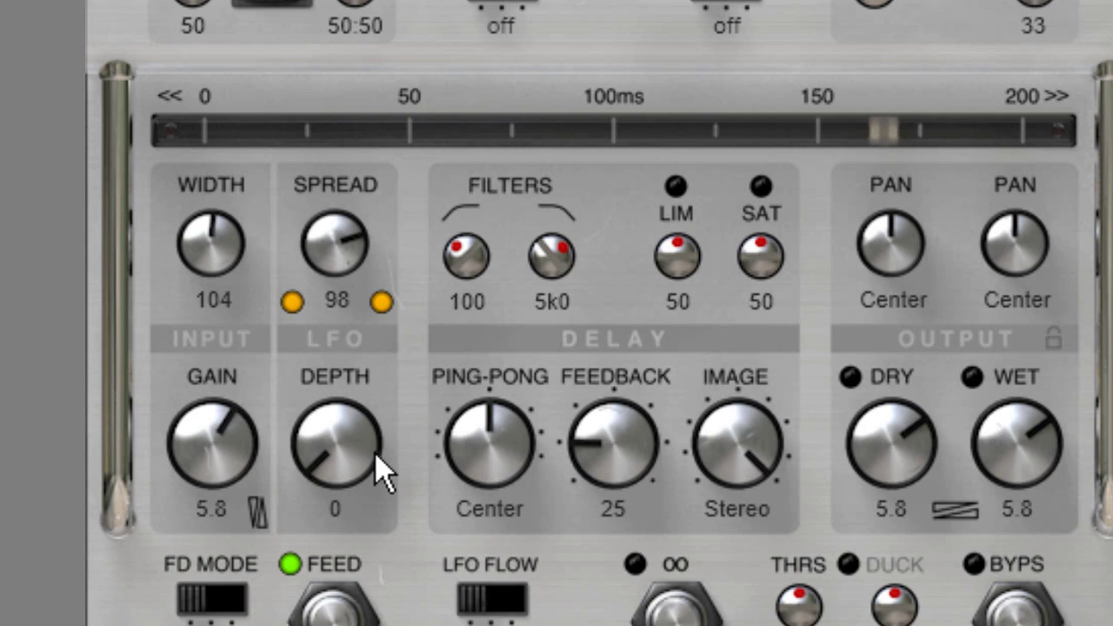
{"action": "left_click_drag", "start_coordinate": [376, 458], "coordinate": [394, 384]}
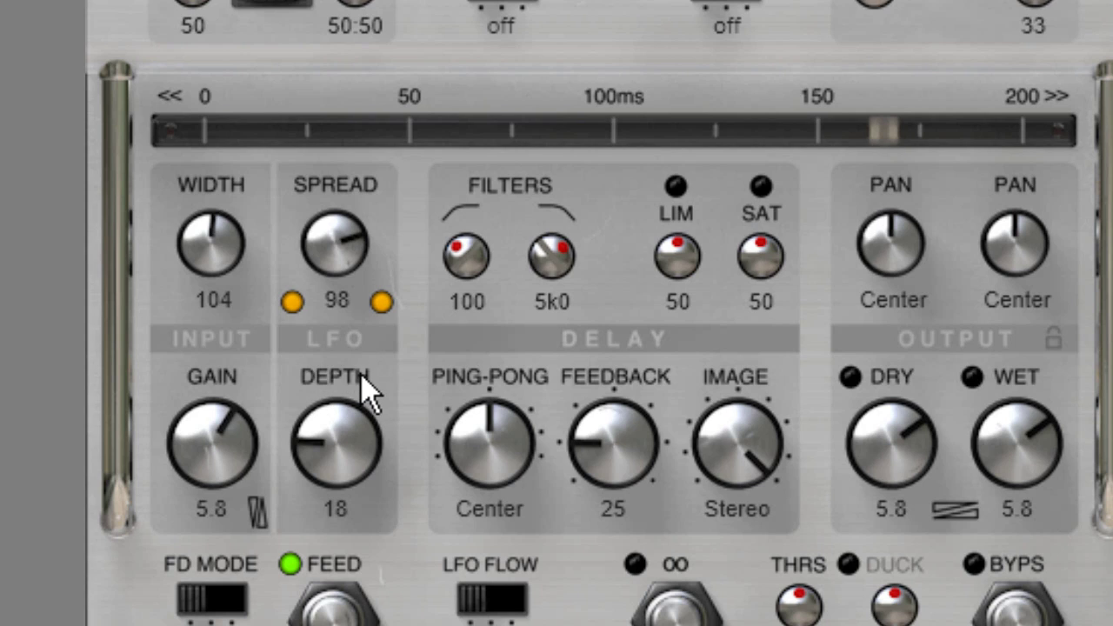
Step: Set the delay's high-pass filter to 2k5 and low-pass filter to 20k, with limiter at 26 and saturation at 29
{"action": "left_click_drag", "start_coordinate": [473, 254], "coordinate": [488, 1]}
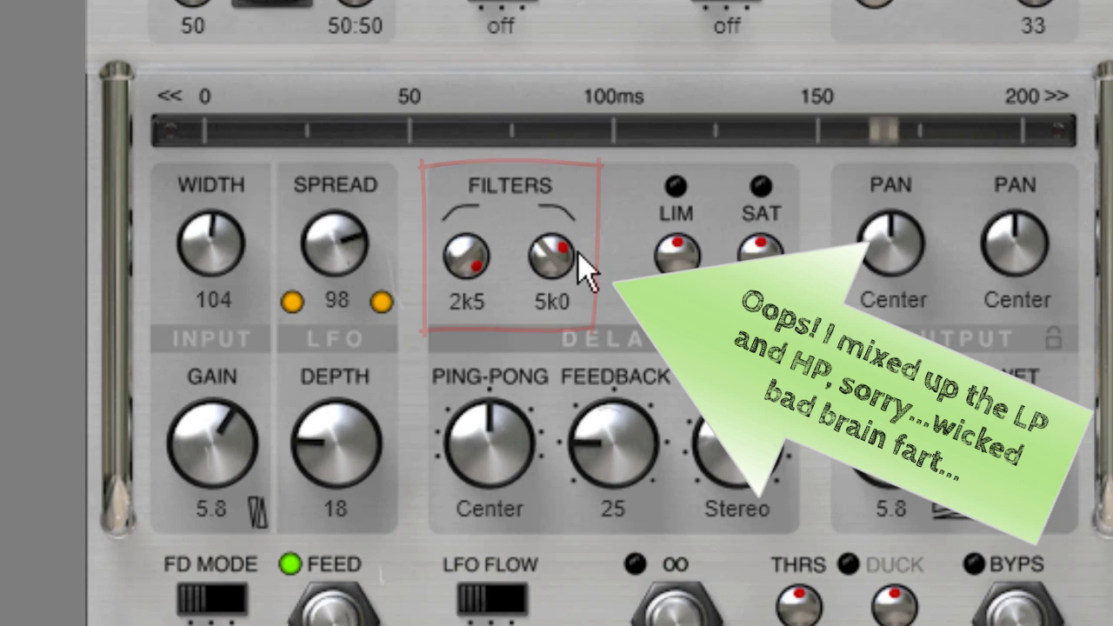
{"action": "left_click_drag", "start_coordinate": [566, 263], "coordinate": [564, 50]}
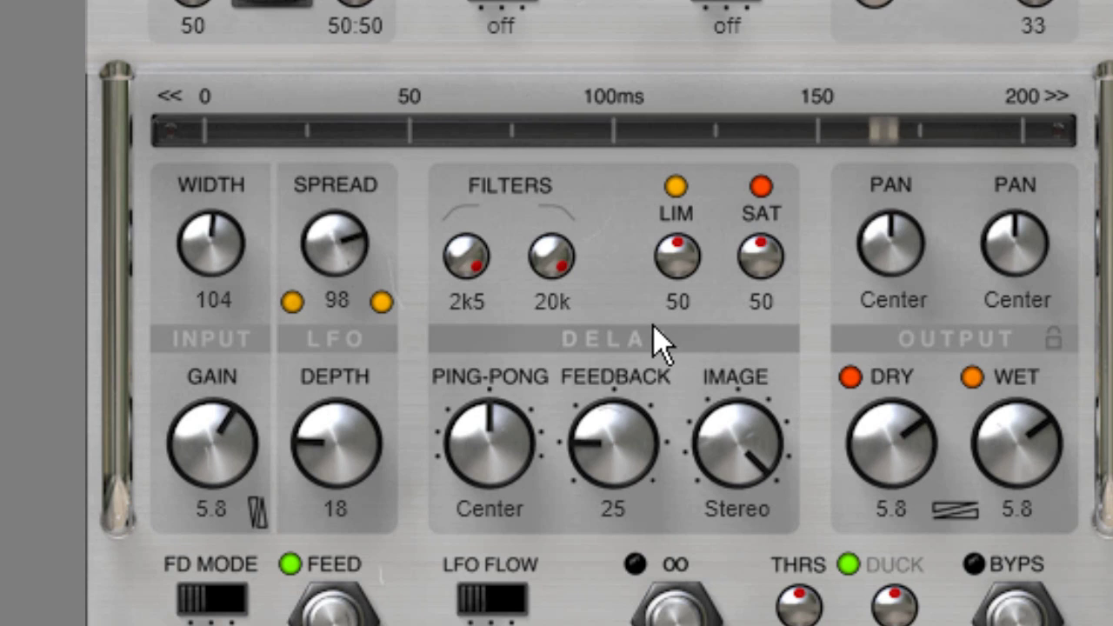
{"action": "left_click_drag", "start_coordinate": [764, 261], "coordinate": [746, 301]}
{"action": "left_click_drag", "start_coordinate": [677, 257], "coordinate": [707, 435]}
{"action": "left_click_drag", "start_coordinate": [749, 285], "coordinate": [767, 296]}
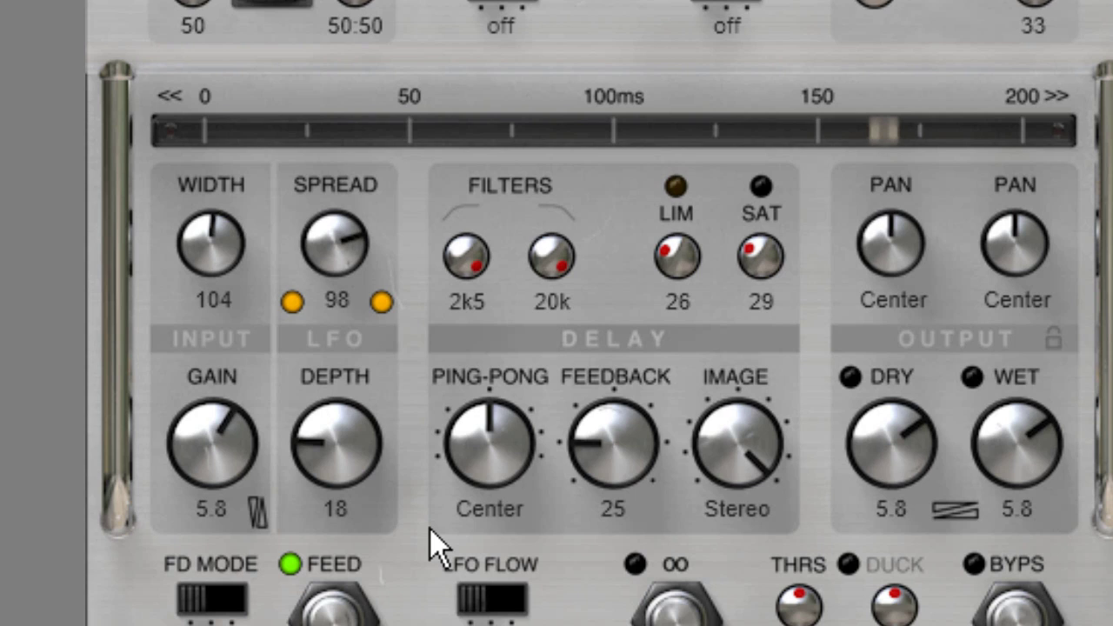
Step: Try the delay section with ping-pong at R50, feedback at 150 and image at Mono, 26 and -Stereo
{"action": "left_click_drag", "start_coordinate": [514, 448], "coordinate": [535, 461]}
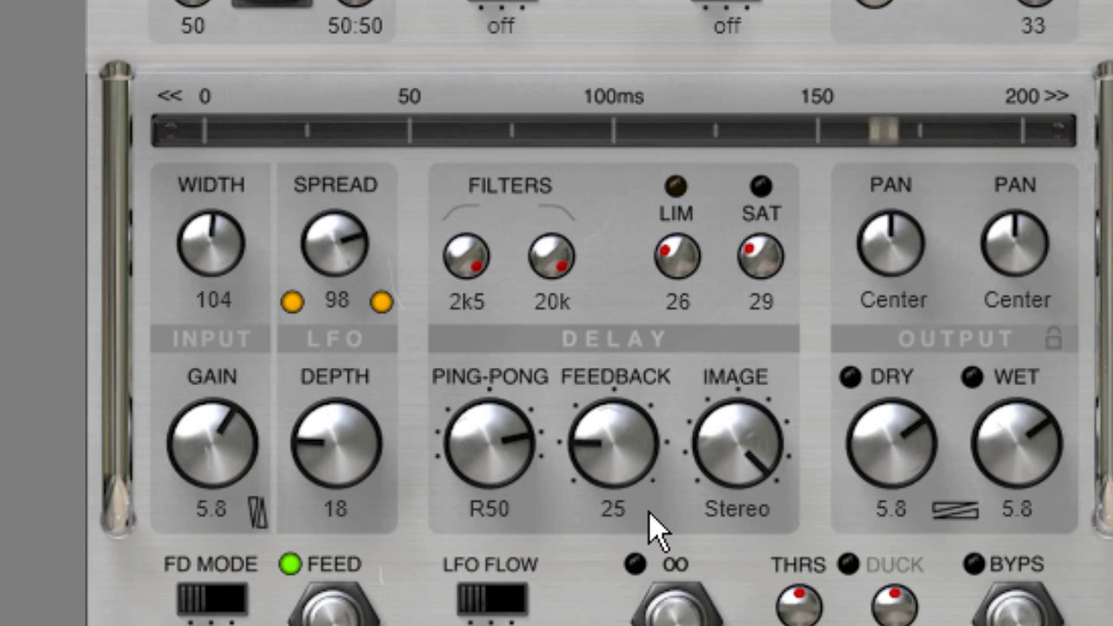
{"action": "left_click_drag", "start_coordinate": [634, 464], "coordinate": [654, 2]}
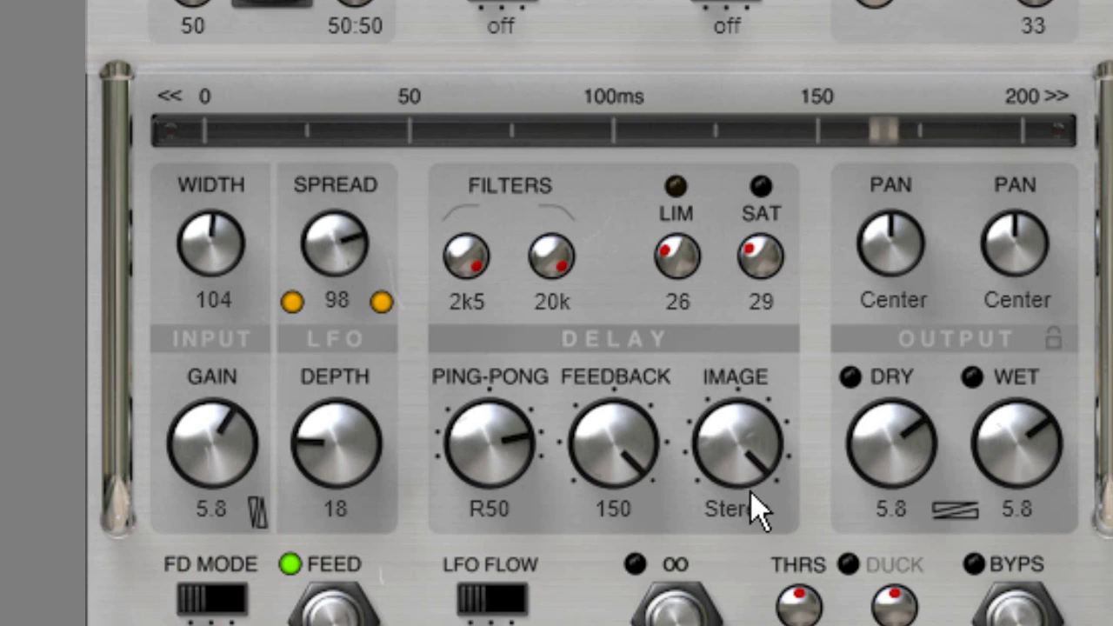
{"action": "left_click_drag", "start_coordinate": [771, 504], "coordinate": [758, 625]}
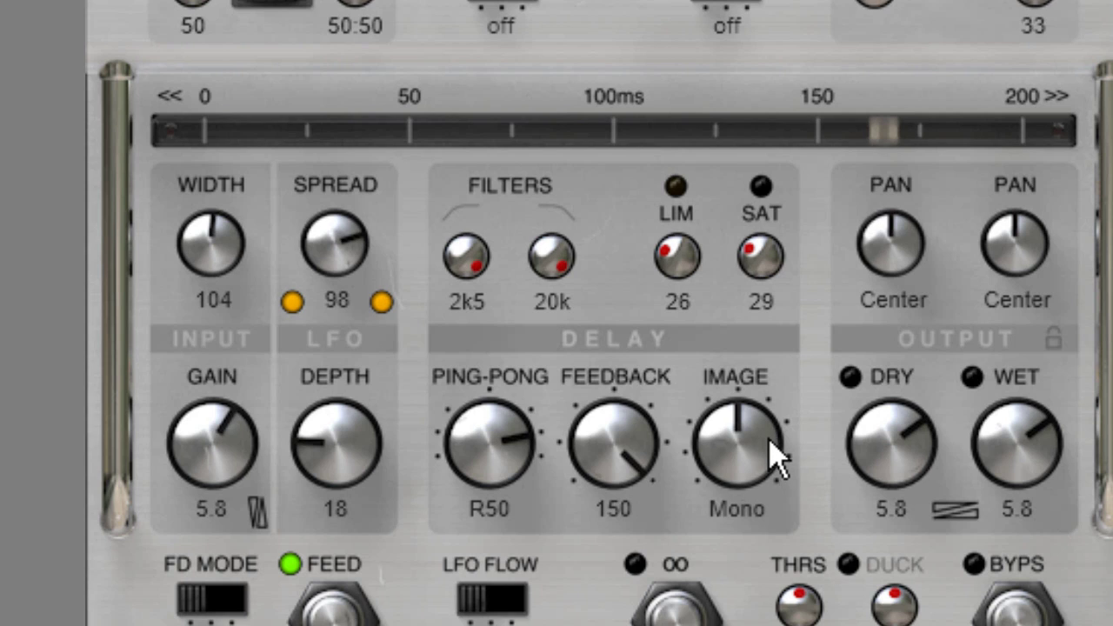
{"action": "left_click_drag", "start_coordinate": [772, 461], "coordinate": [796, 398]}
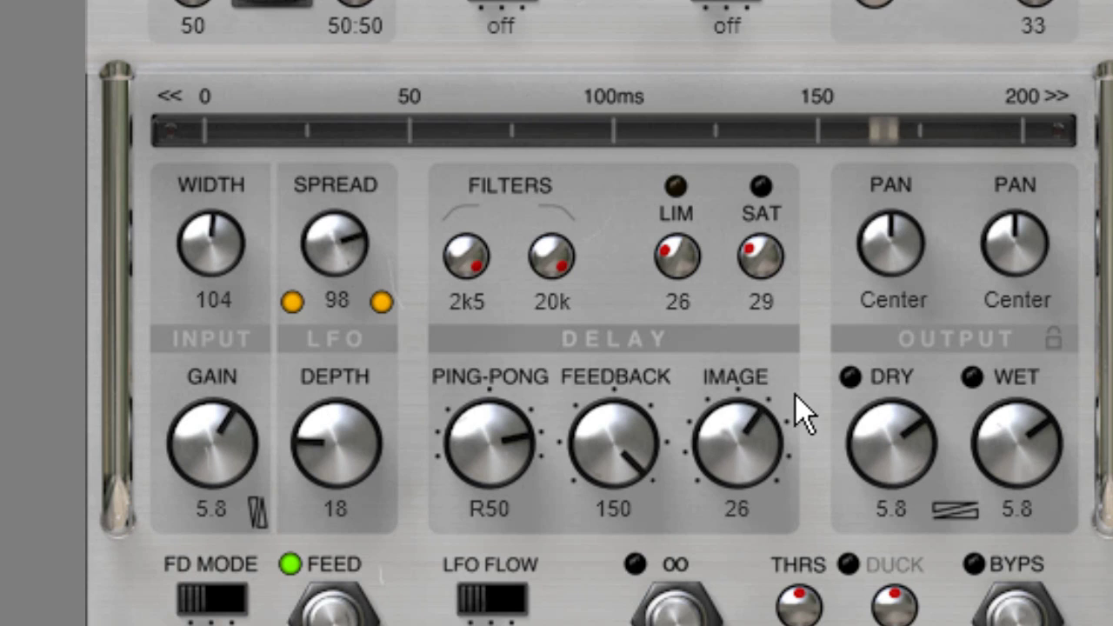
{"action": "left_click_drag", "start_coordinate": [773, 448], "coordinate": [779, 277]}
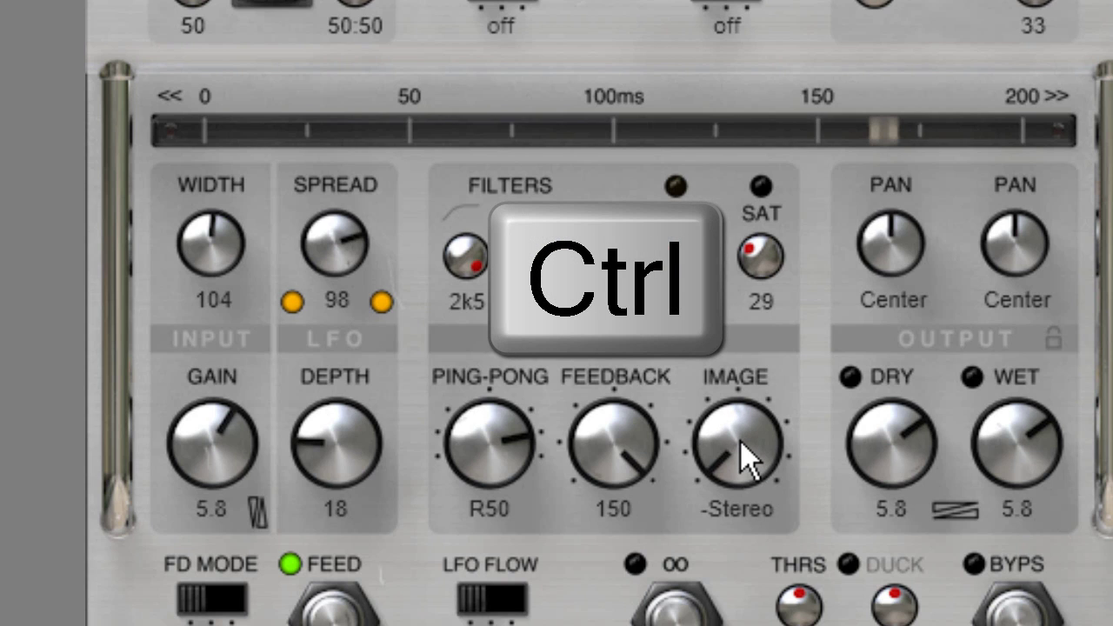
Step: Raise the delay image in coarse steps through Mono and 50 to 75
{"action": "left_click", "coordinate": [739, 440], "text": "ctrl"}
{"action": "scroll", "coordinate": [742, 442], "scroll_direction": "up", "scroll_amount": 4}
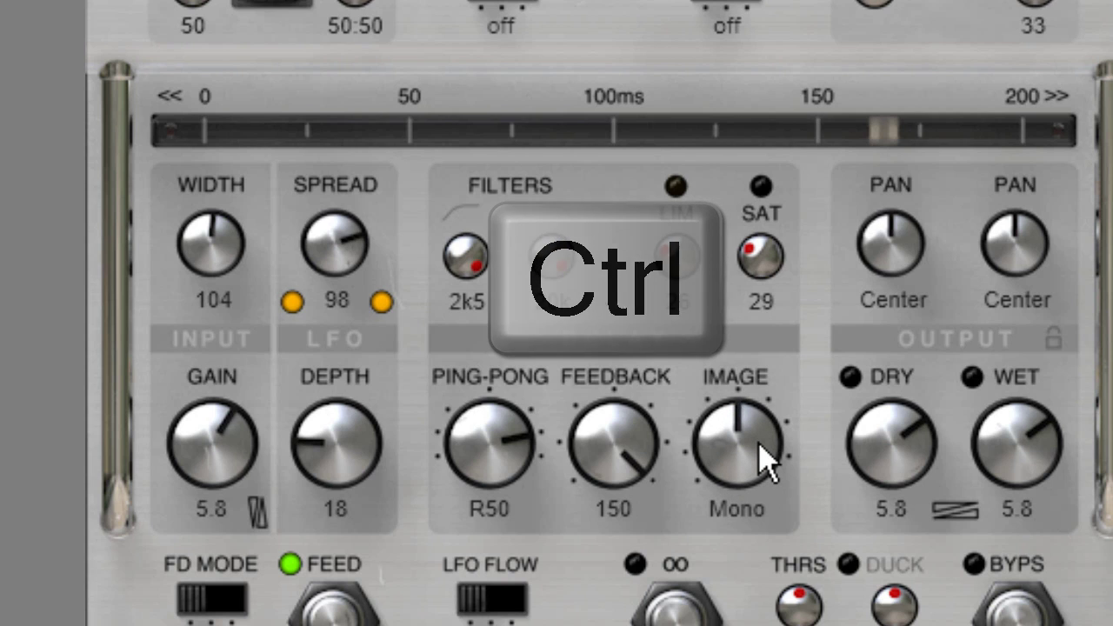
{"action": "scroll", "coordinate": [765, 459], "scroll_direction": "up", "scroll_amount": 1}
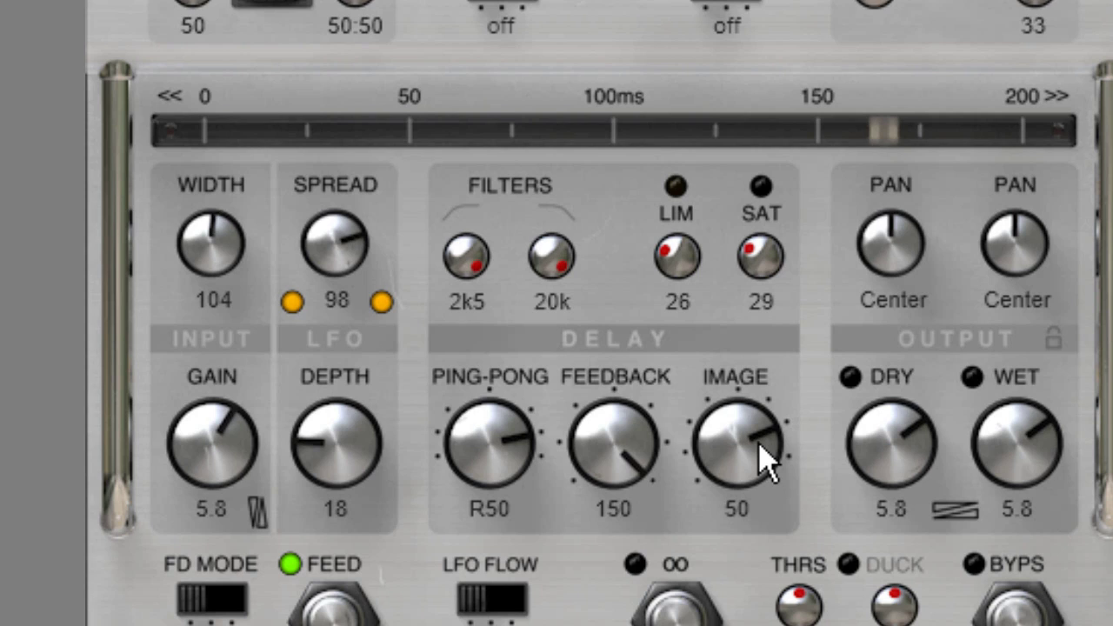
{"action": "scroll", "coordinate": [759, 447], "scroll_direction": "up", "scroll_amount": 1}
Step: Set the feedback to 75 and the ping-pong to R33 in coarse steps
{"action": "scroll", "coordinate": [613, 440], "scroll_direction": "down", "scroll_amount": 5}
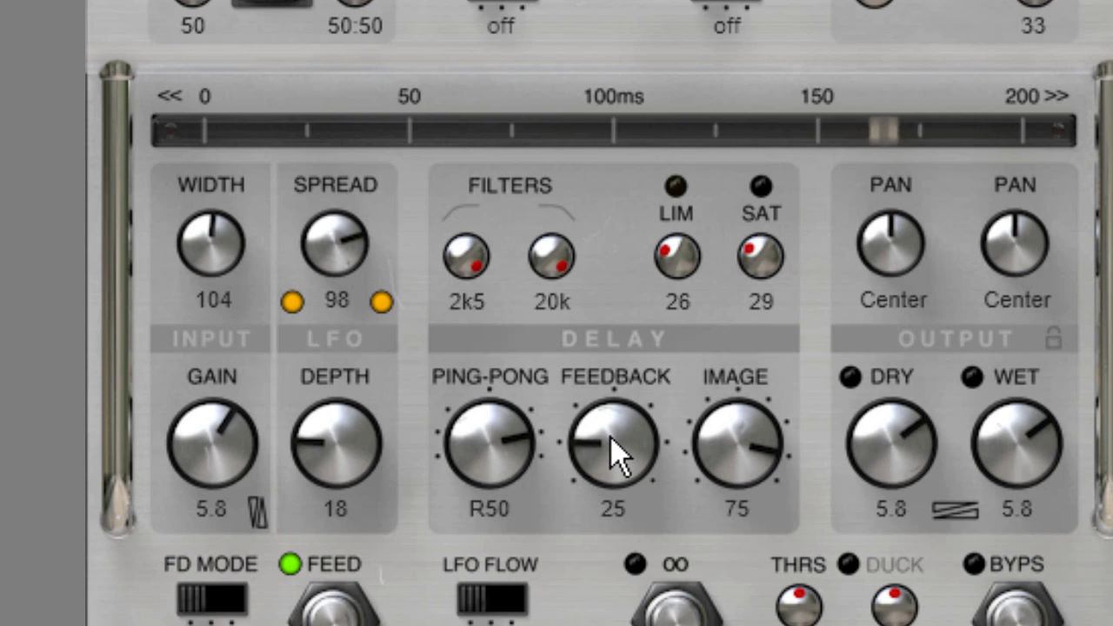
{"action": "scroll", "coordinate": [611, 439], "scroll_direction": "up", "scroll_amount": 2}
{"action": "scroll", "coordinate": [491, 436], "scroll_direction": "down", "scroll_amount": 7}
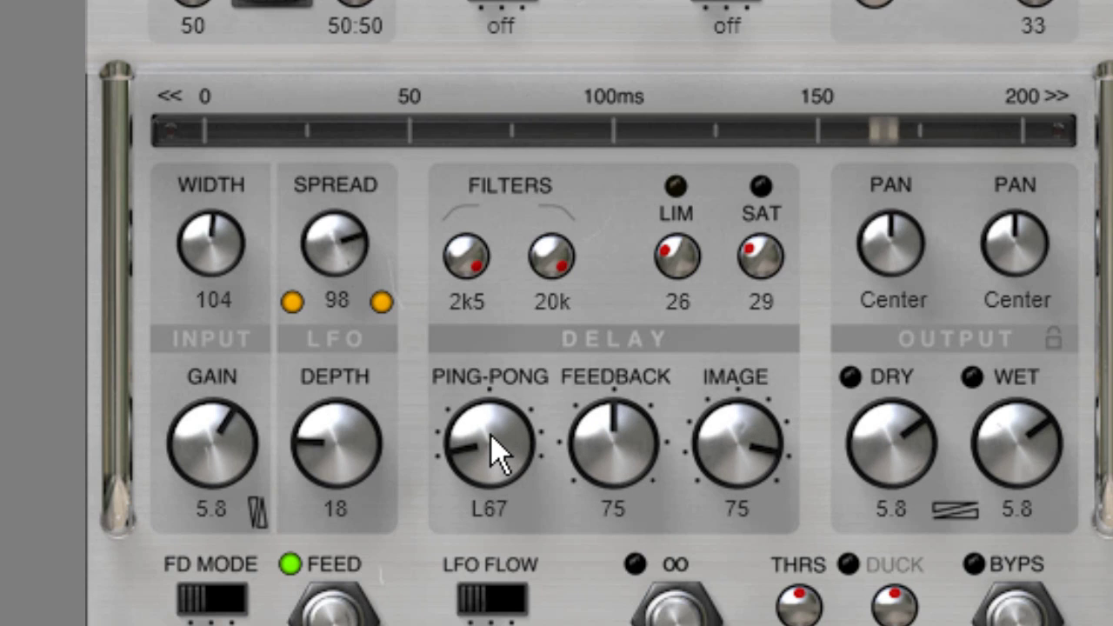
{"action": "scroll", "coordinate": [492, 438], "scroll_direction": "up", "scroll_amount": 2}
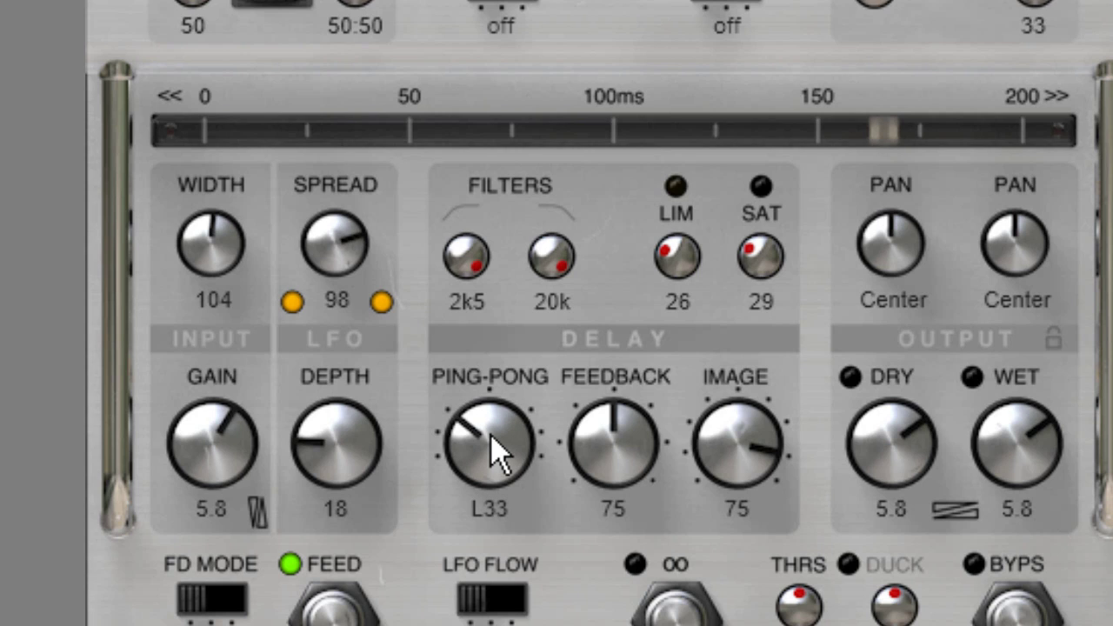
{"action": "scroll", "coordinate": [507, 443], "scroll_direction": "up", "scroll_amount": 4}
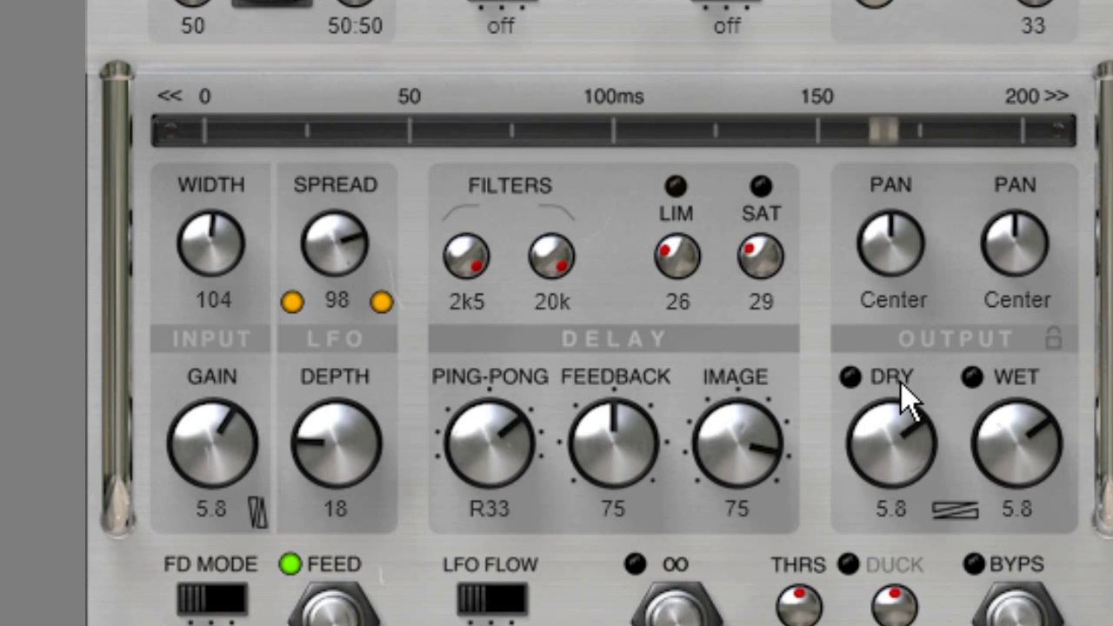
Step: Try switching the dry and wet output signals off and back on
{"action": "left_click", "coordinate": [902, 388]}
{"action": "left_click", "coordinate": [1028, 379]}
{"action": "left_click", "coordinate": [1037, 385]}
{"action": "left_click", "coordinate": [900, 385]}
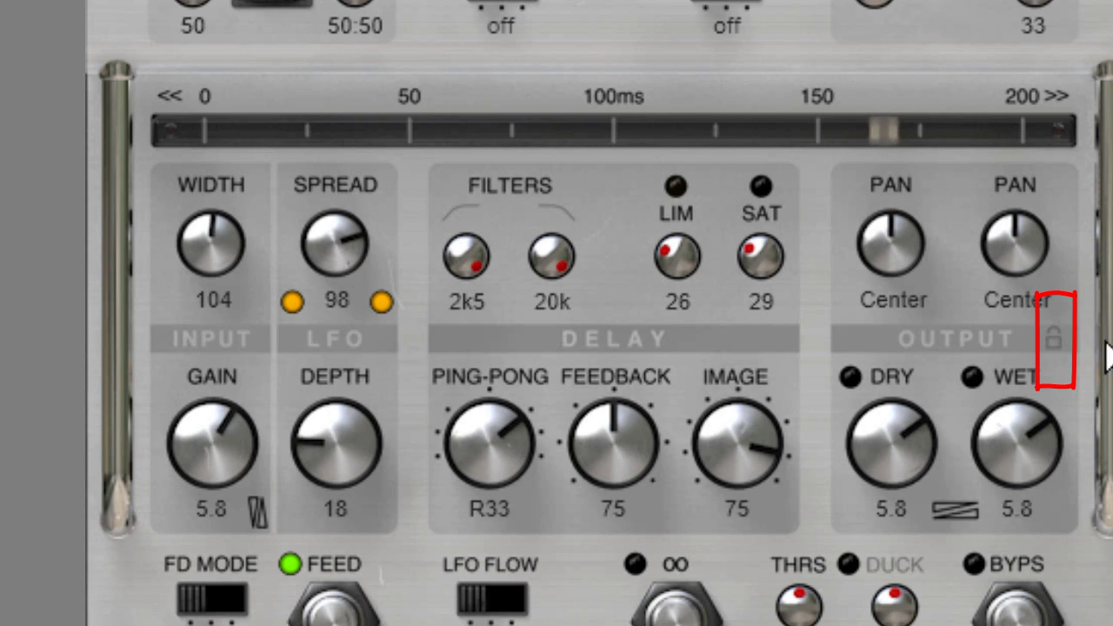
Step: Toggle the output section's lock on and off several times, leaving the section locked
{"action": "left_click", "coordinate": [1054, 340]}
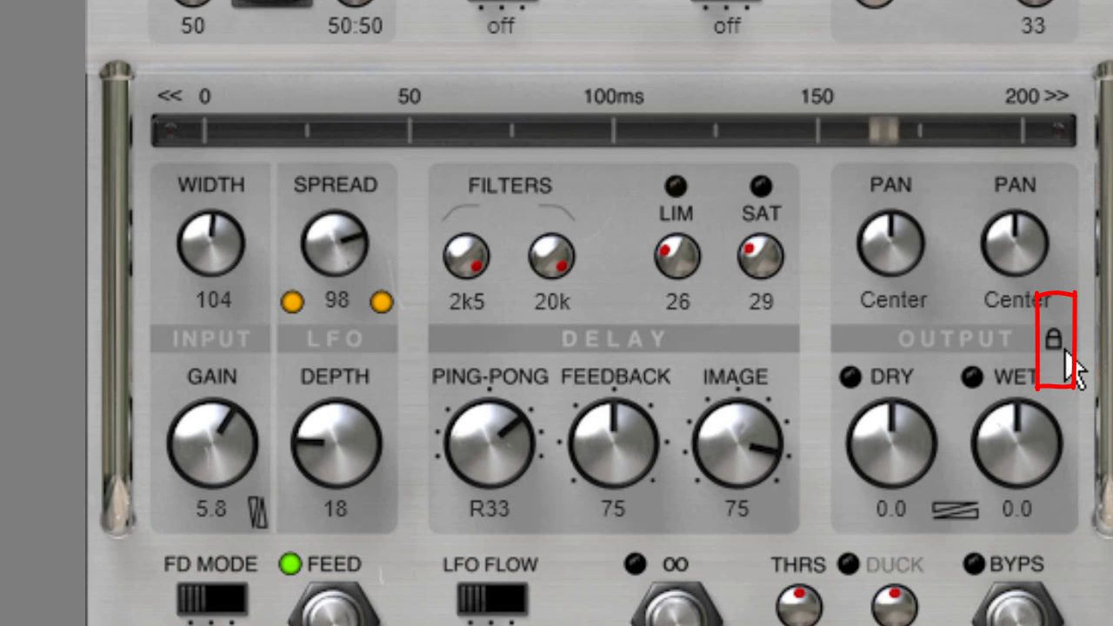
{"action": "left_click", "coordinate": [1067, 350]}
{"action": "left_click", "coordinate": [1066, 350]}
{"action": "left_click", "coordinate": [1064, 352]}
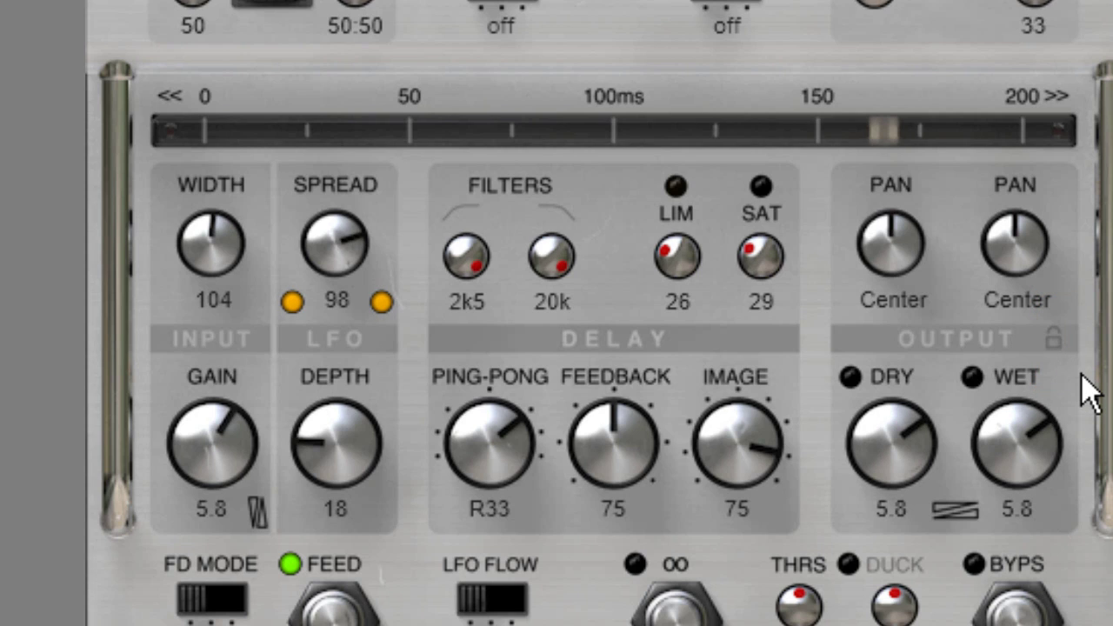
{"action": "left_click", "coordinate": [1059, 334]}
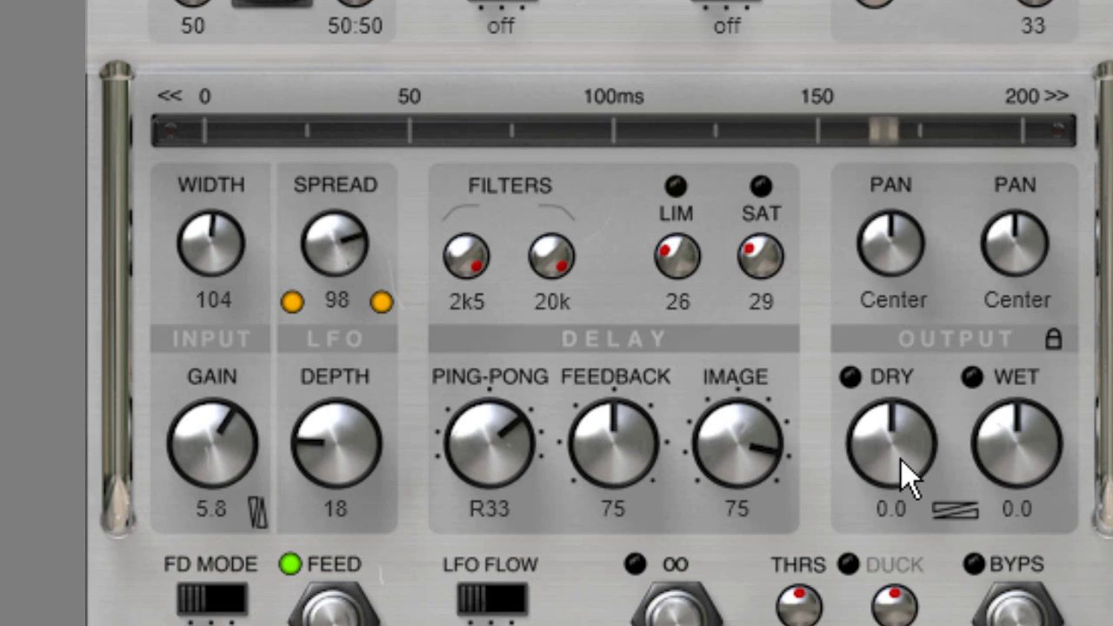
Step: Lower the dry output level, then adjust the dry and wet levels together to -3.0 and -3.5
{"action": "left_click_drag", "start_coordinate": [902, 478], "coordinate": [906, 546]}
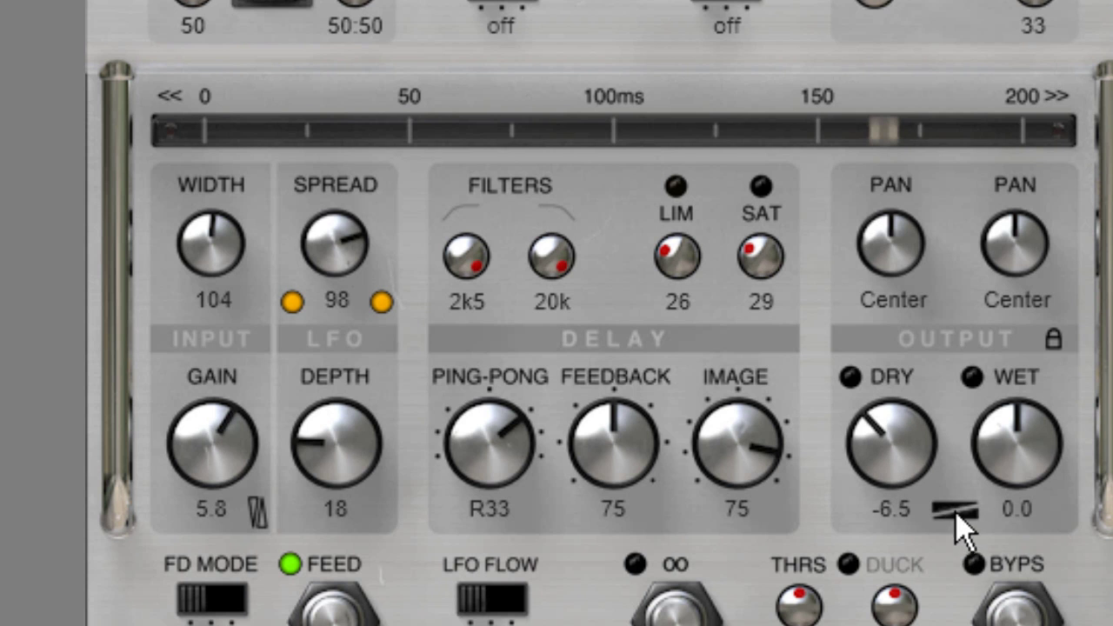
{"action": "left_click_drag", "start_coordinate": [954, 507], "coordinate": [967, 555]}
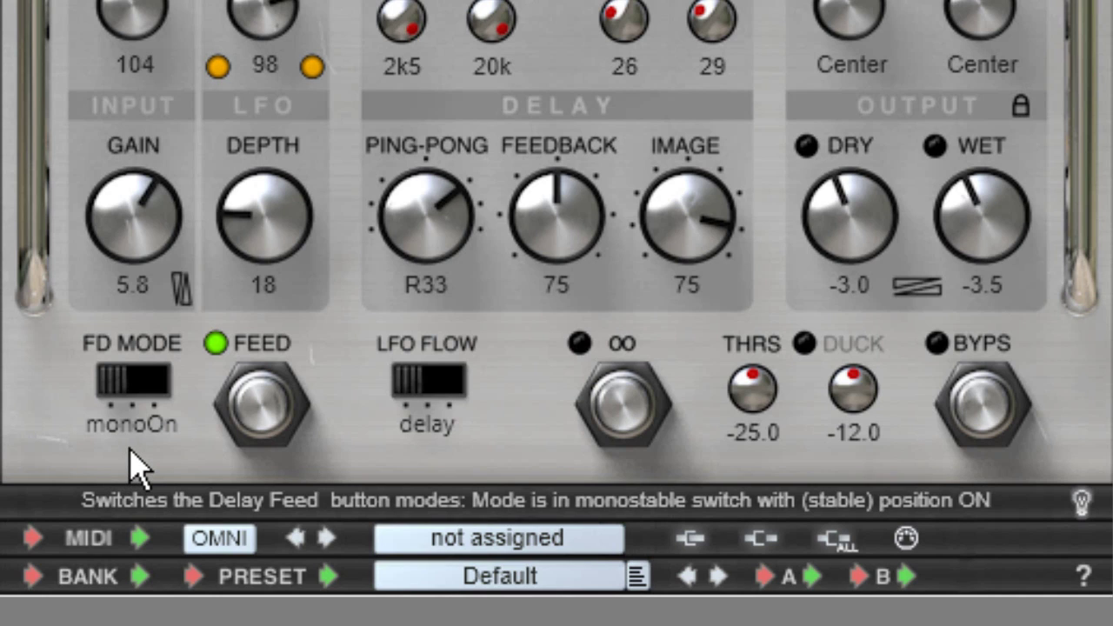
Step: Try the delay feed switch in monoOn mode, then set the feed mode to monoOff and try it there
{"action": "left_click", "coordinate": [262, 405]}
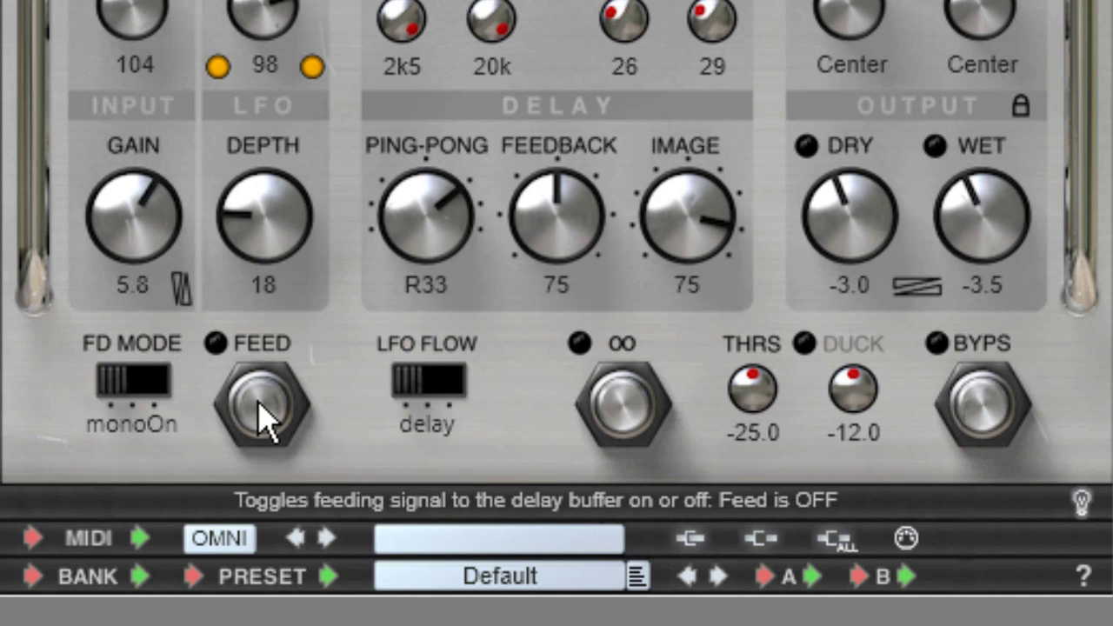
{"action": "left_click", "coordinate": [262, 405]}
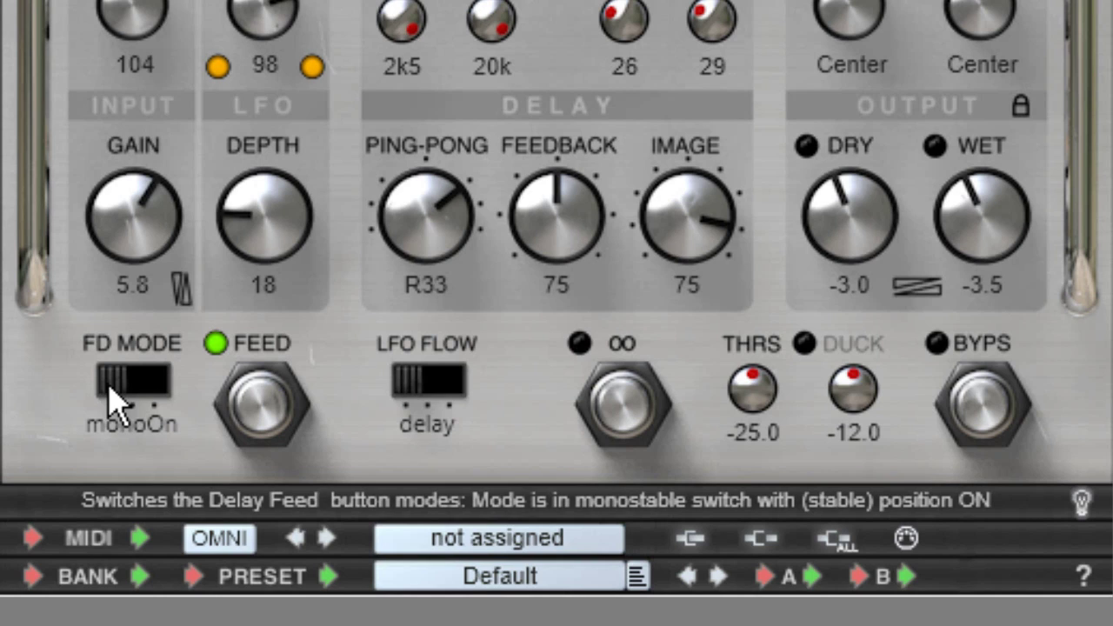
{"action": "left_click", "coordinate": [135, 400]}
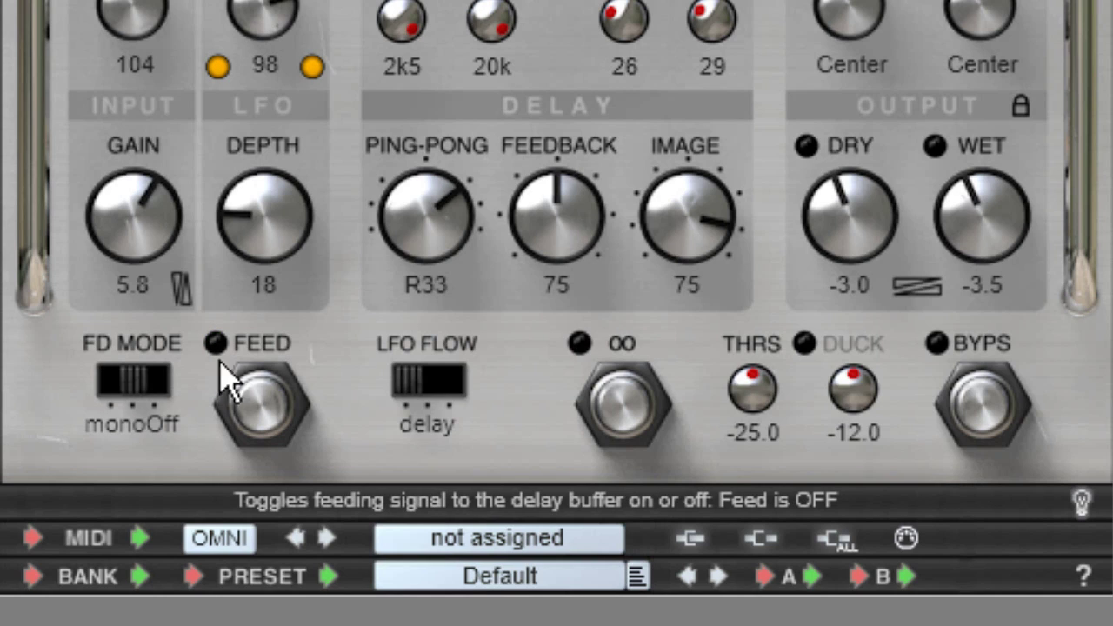
{"action": "left_click", "coordinate": [280, 420]}
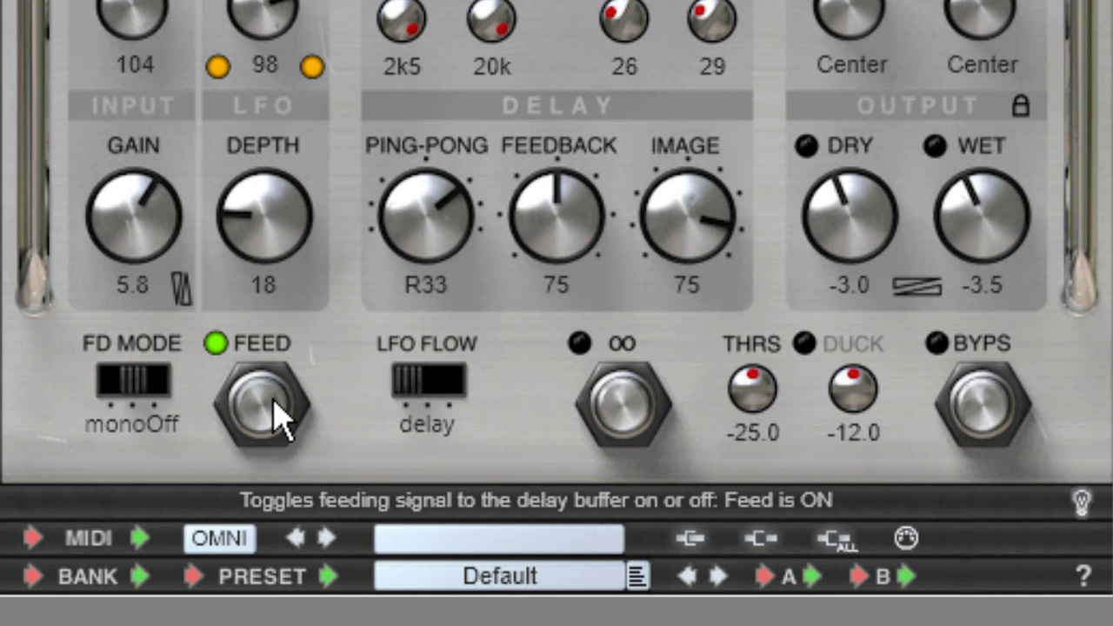
{"action": "left_click", "coordinate": [280, 419]}
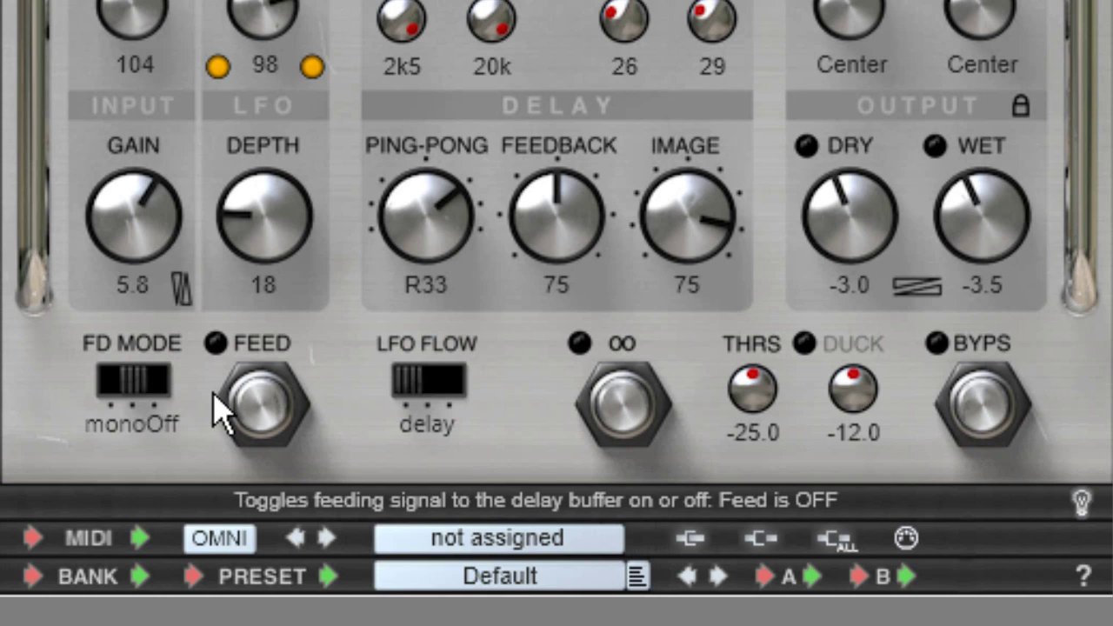
Step: Toggle the delay feed off and on repeatedly in bistable mode, then return the feed mode to monoOn
{"action": "left_click", "coordinate": [169, 387]}
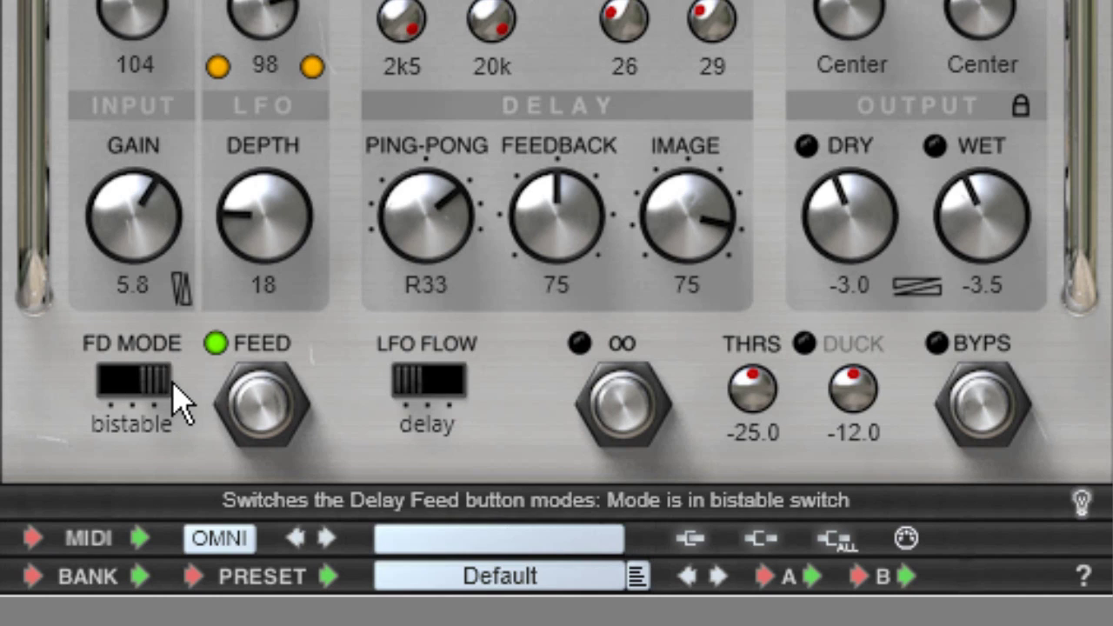
{"action": "left_click", "coordinate": [270, 409]}
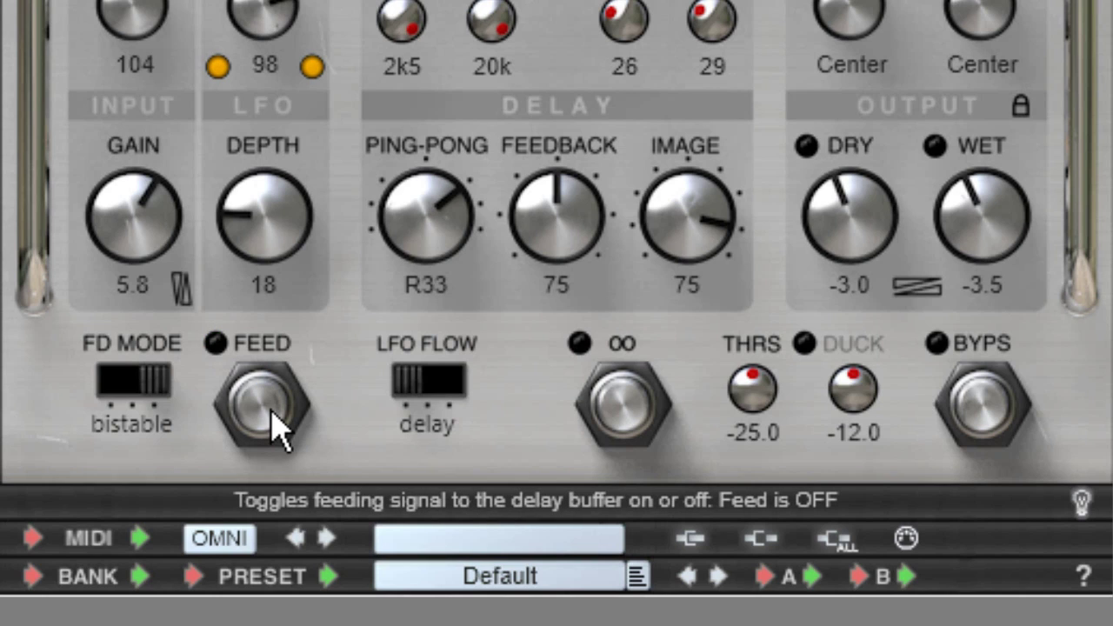
{"action": "left_click", "coordinate": [286, 427]}
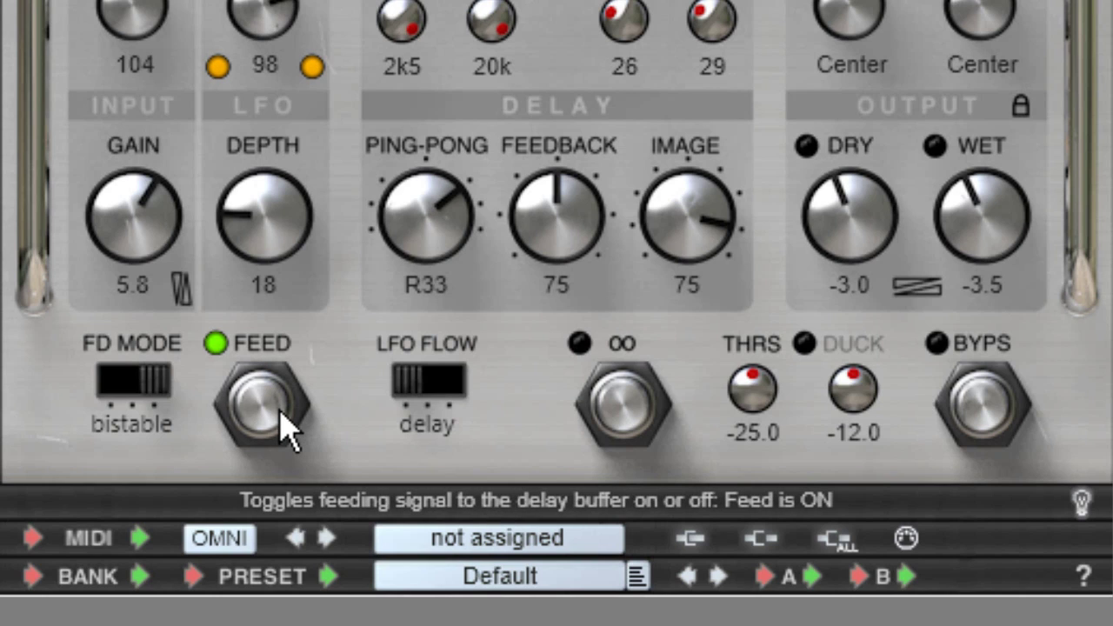
{"action": "left_click", "coordinate": [280, 413]}
{"action": "left_click", "coordinate": [280, 413]}
{"action": "left_click", "coordinate": [280, 412]}
{"action": "left_click", "coordinate": [280, 412]}
{"action": "left_click", "coordinate": [161, 391]}
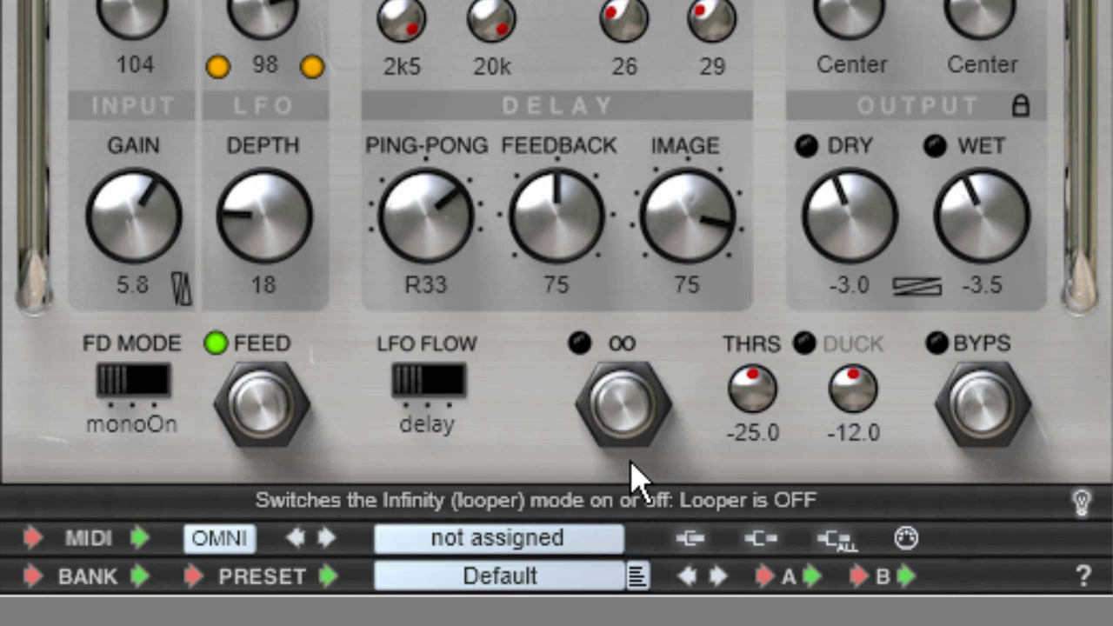
Step: Switch the infinity looper on and back off, then change the LFO flow to dly&loop and on to loop
{"action": "left_click", "coordinate": [618, 418]}
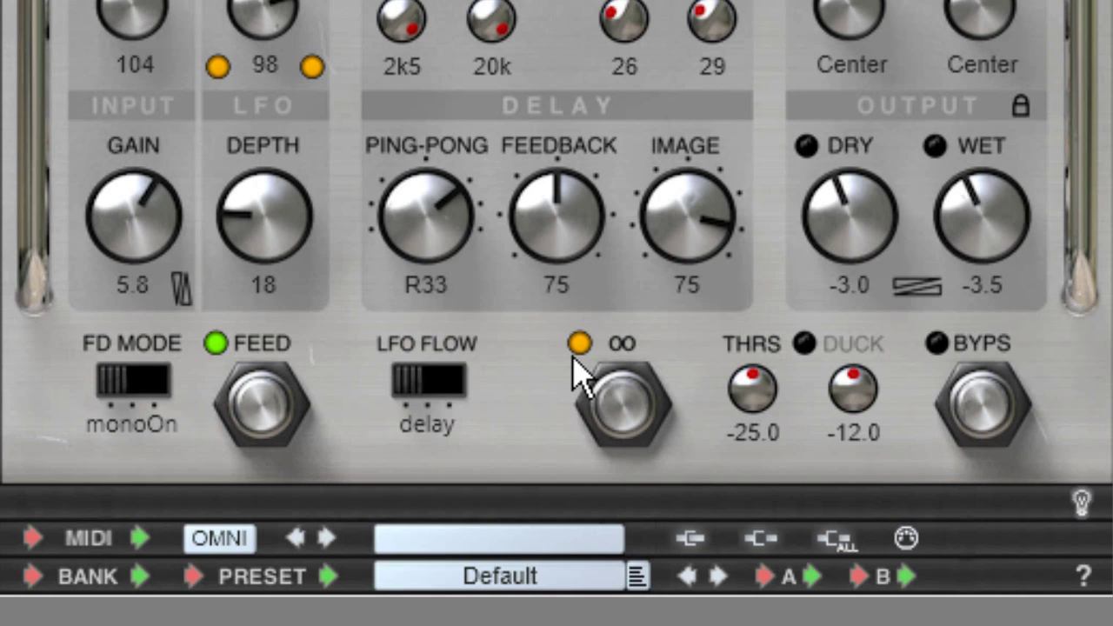
{"action": "left_click", "coordinate": [628, 410]}
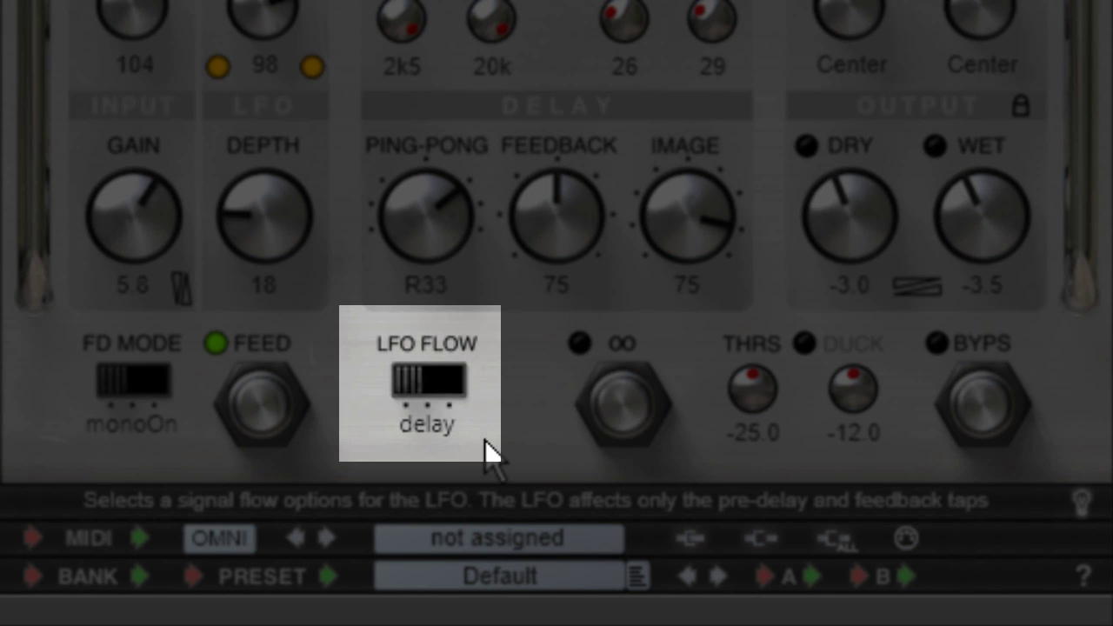
{"action": "left_click", "coordinate": [423, 383]}
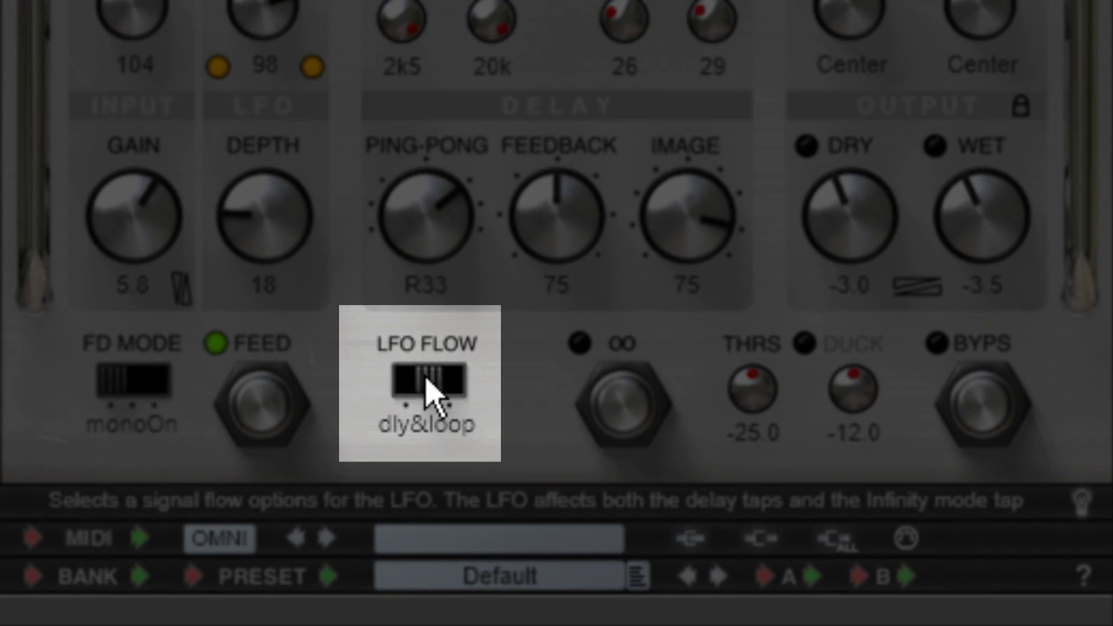
{"action": "left_click", "coordinate": [460, 379]}
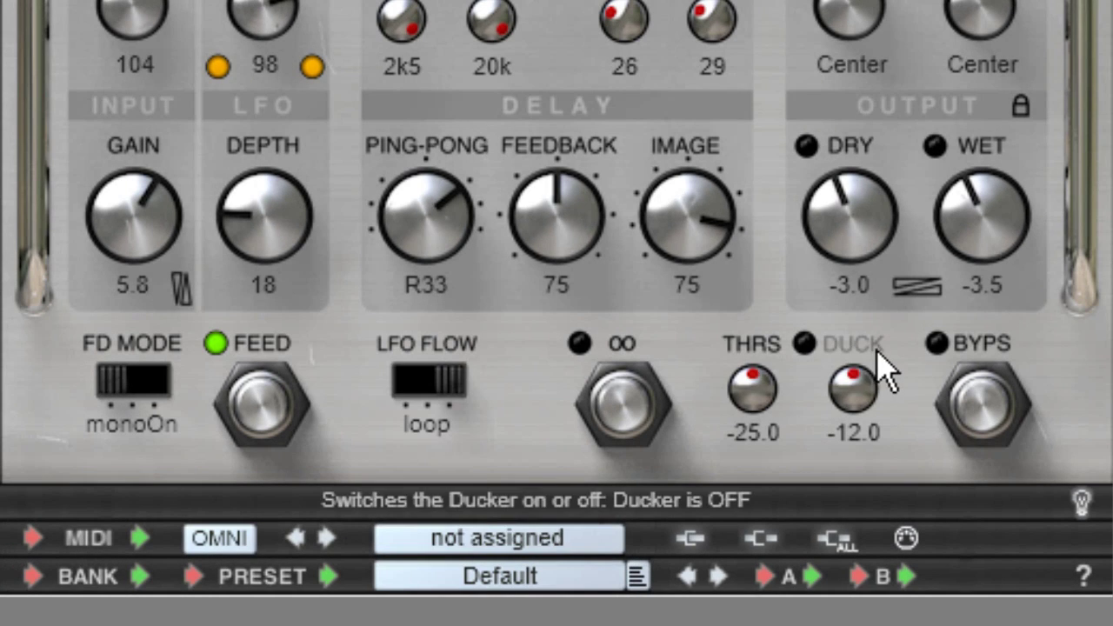
Step: Switch the ducker on, then lower its threshold and adjust its ducking range
{"action": "left_click", "coordinate": [878, 354]}
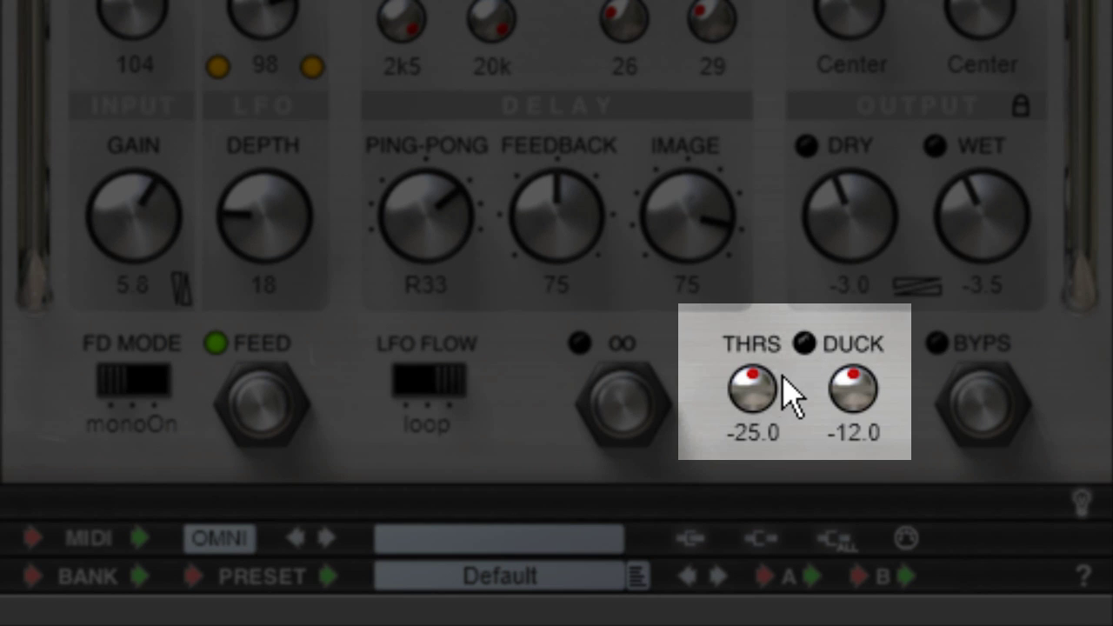
{"action": "left_click_drag", "start_coordinate": [758, 397], "coordinate": [783, 522]}
{"action": "left_click_drag", "start_coordinate": [852, 435], "coordinate": [857, 377]}
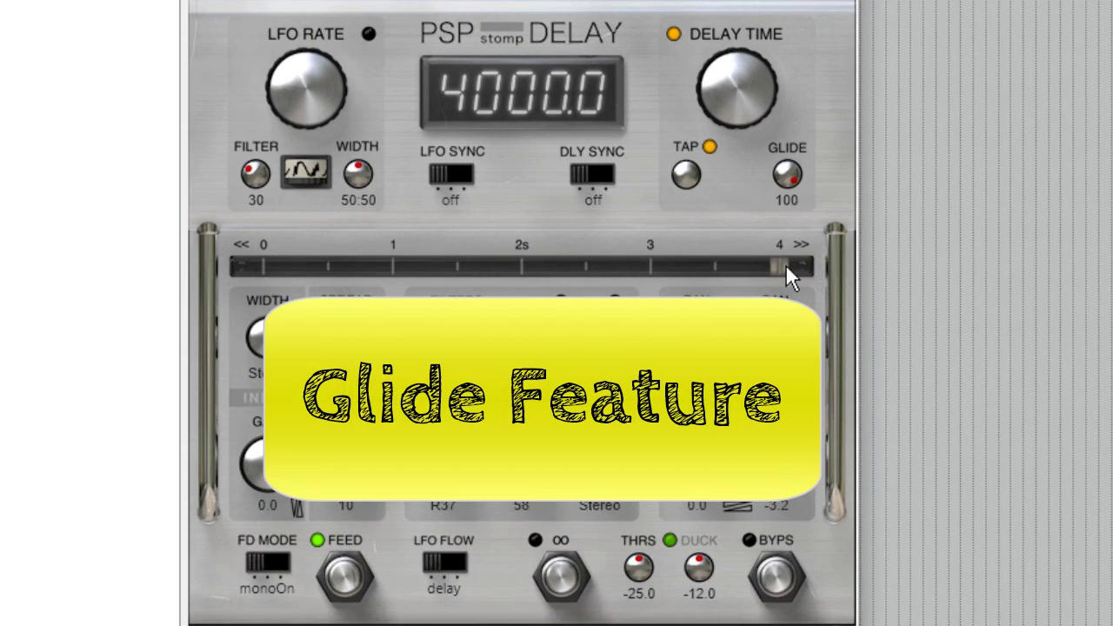
Step: Sweep the delay time down to 129.5 ms with glide at 100, then back up to about 4 s
{"action": "left_click_drag", "start_coordinate": [786, 263], "coordinate": [284, 264]}
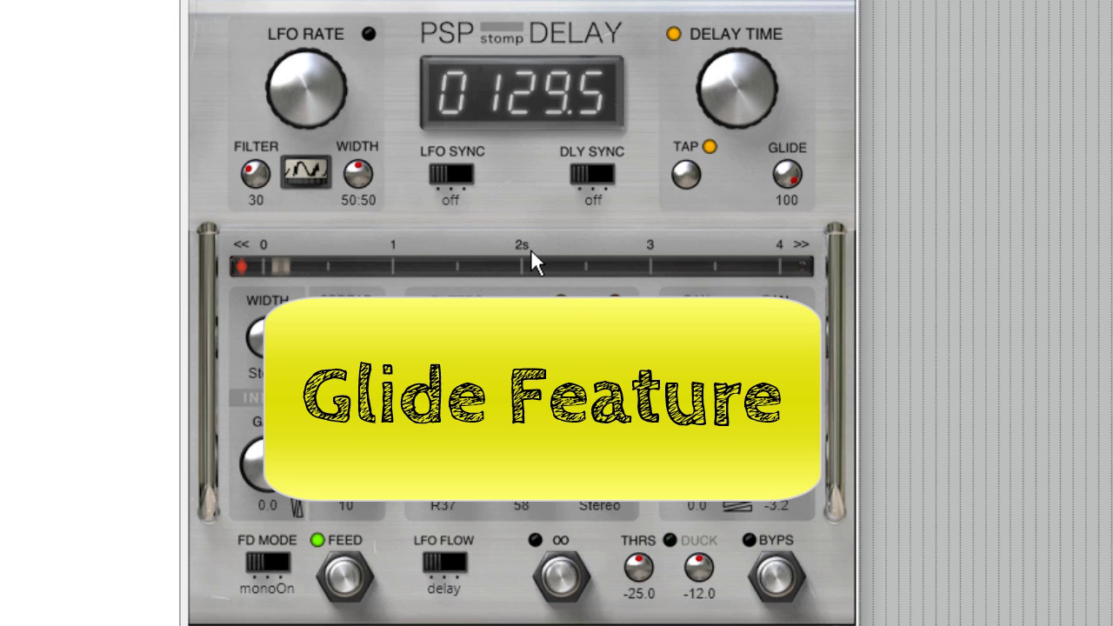
{"action": "left_click_drag", "start_coordinate": [300, 265], "coordinate": [791, 252]}
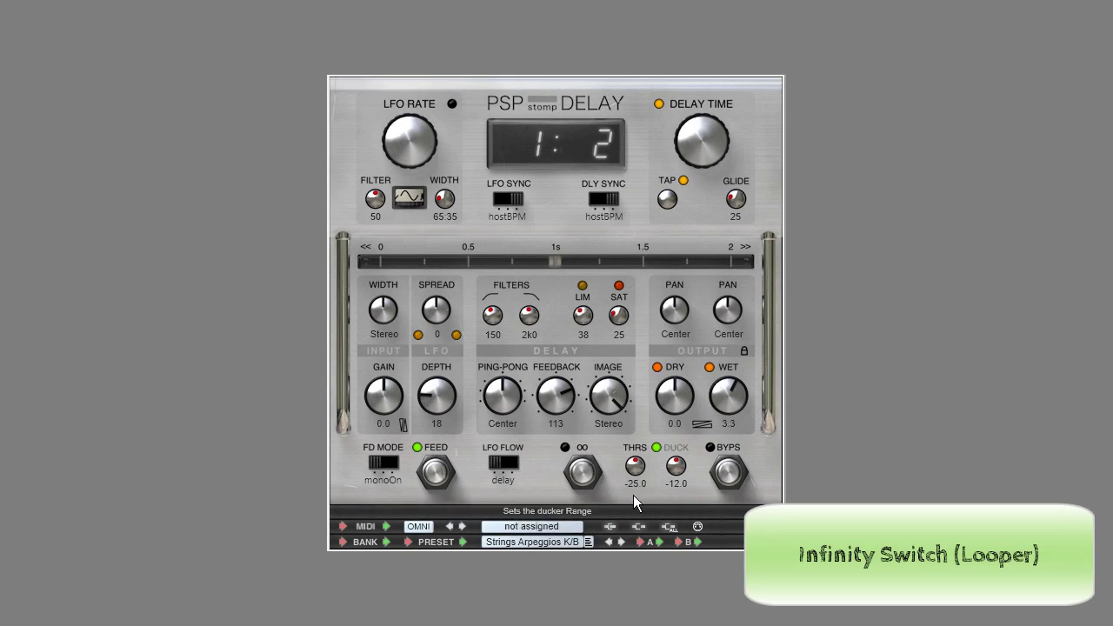
Step: Try the infinity looper on and off with the Strings Arpeggios K/B preset
{"action": "left_click", "coordinate": [588, 474]}
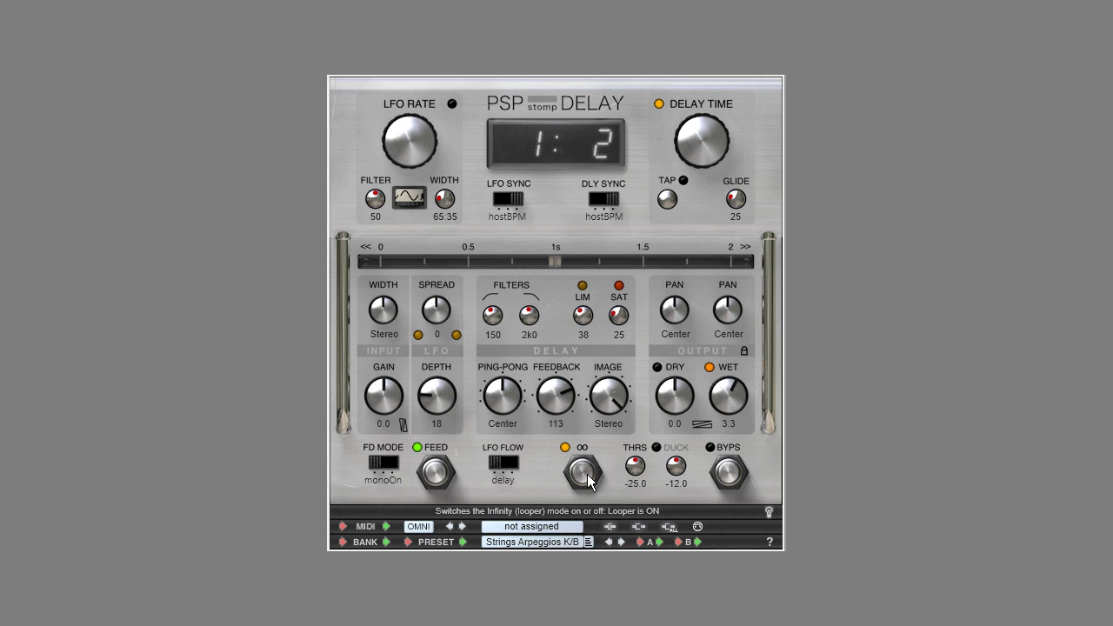
{"action": "left_click", "coordinate": [588, 477]}
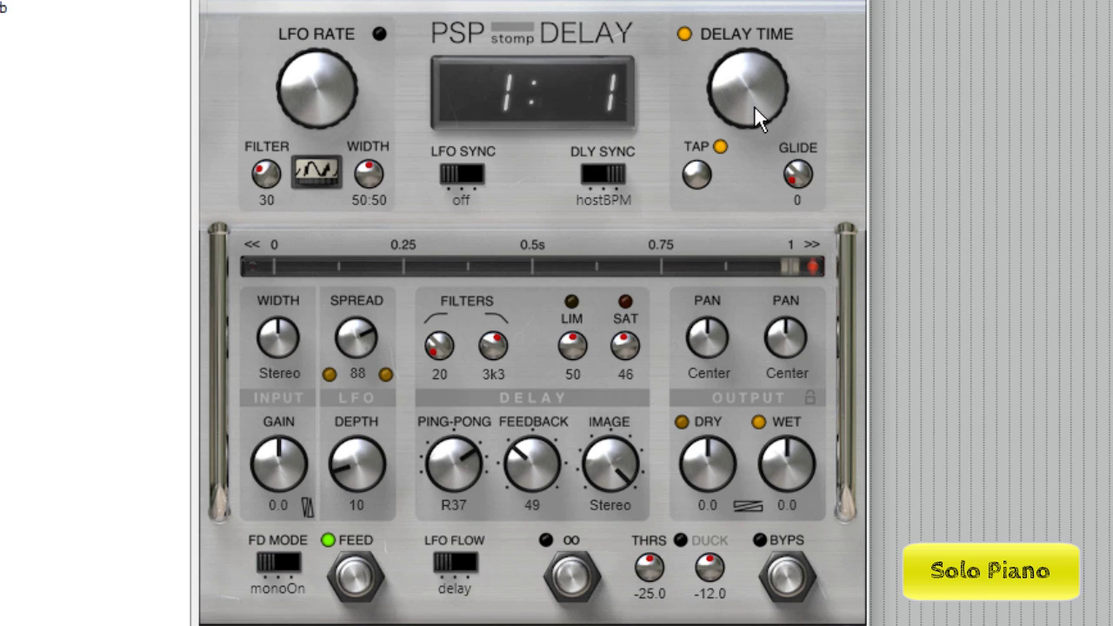
Step: Turn the delay sync off for the solo piano, then adjust the LFO rate and LFO depth
{"action": "left_click", "coordinate": [586, 178]}
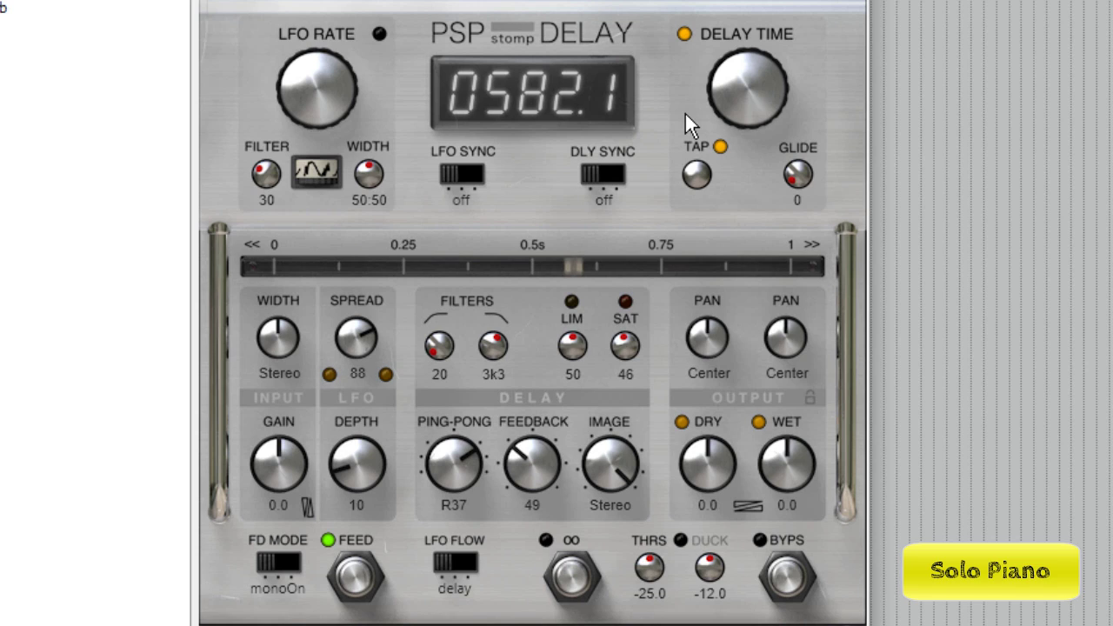
{"action": "left_click", "coordinate": [379, 33]}
{"action": "left_click_drag", "start_coordinate": [313, 113], "coordinate": [332, 186]}
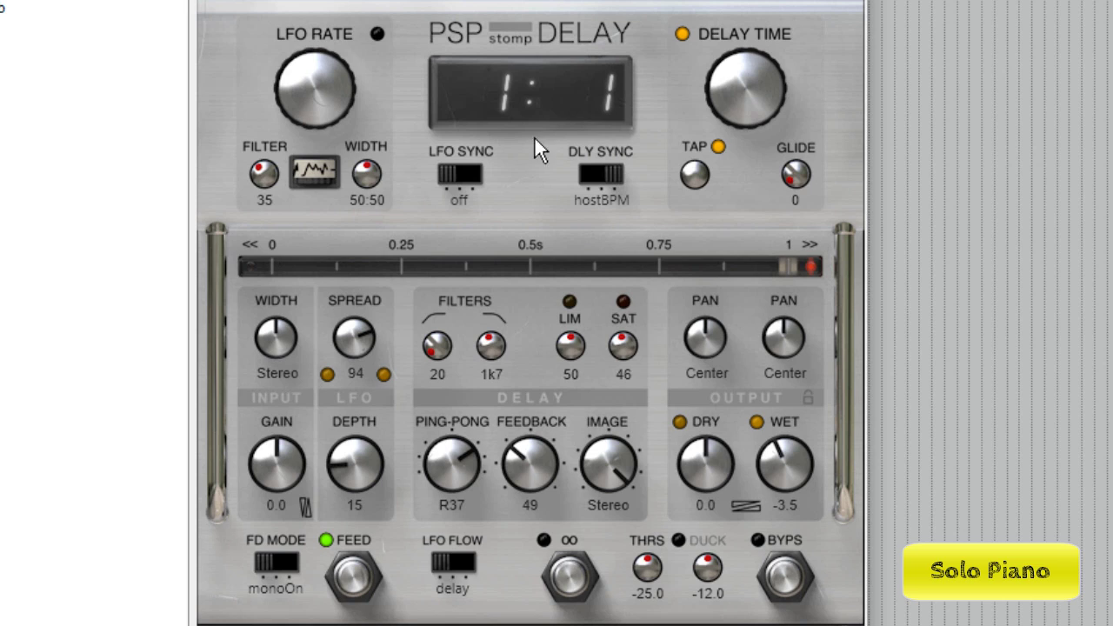
{"action": "mouse_move", "coordinate": [369, 464]}
{"action": "left_mouse_down"}
{"action": "mouse_move", "coordinate": [339, 338]}
{"action": "mouse_move", "coordinate": [359, 473]}
{"action": "left_mouse_up"}
{"action": "mouse_move", "coordinate": [334, 172]}
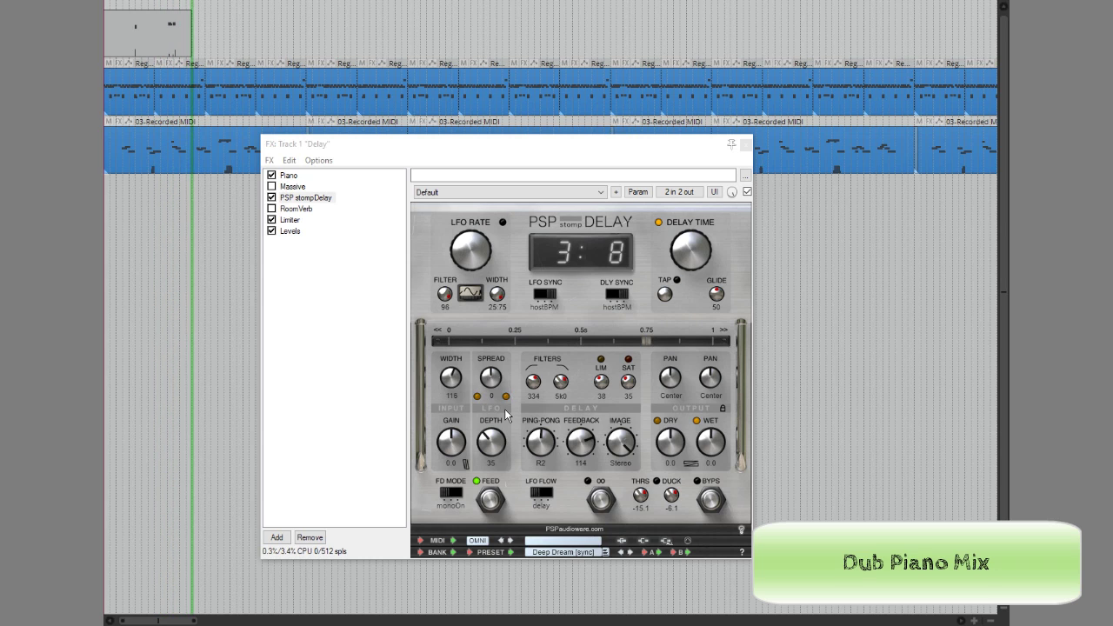
Step: Load the Game Over [sync] preset and slightly lower its feedback
{"action": "left_click", "coordinate": [607, 553]}
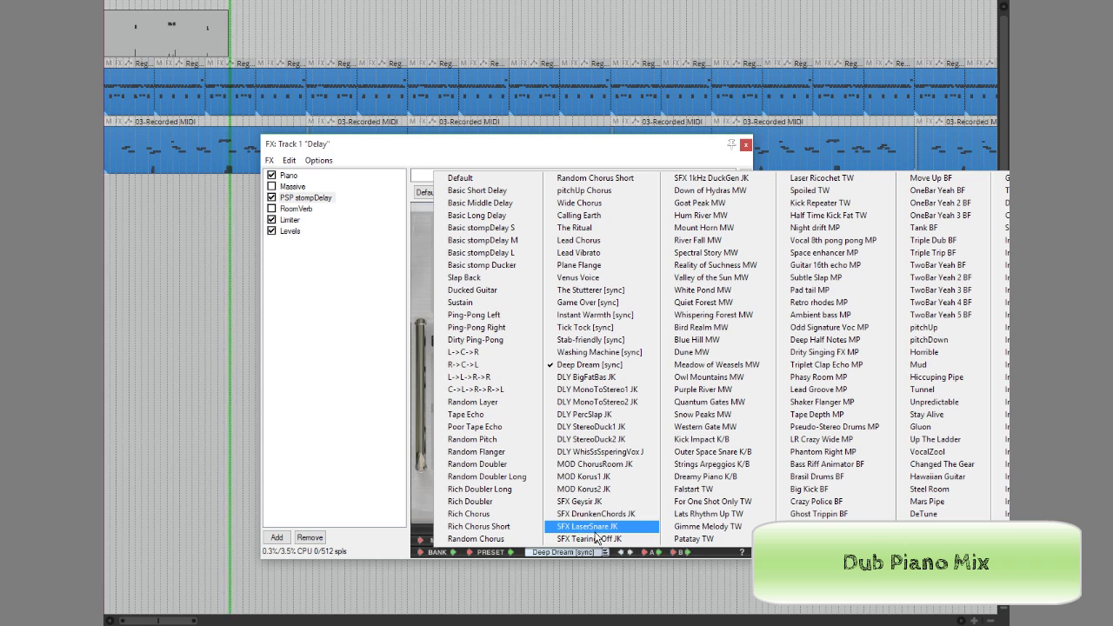
{"action": "left_click", "coordinate": [564, 306]}
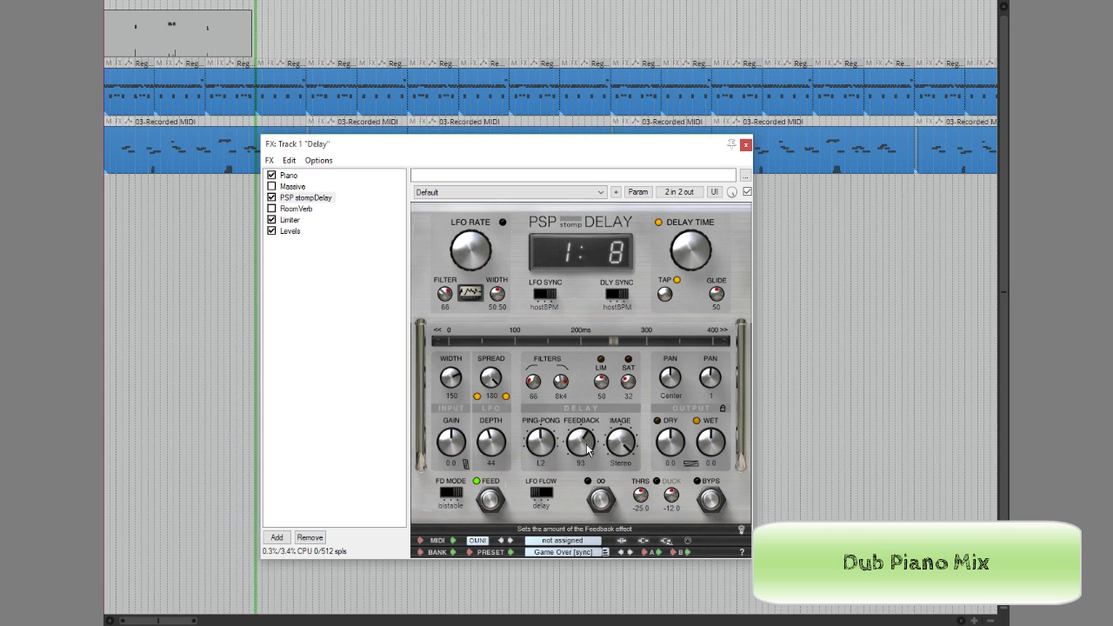
{"action": "left_click_drag", "start_coordinate": [588, 448], "coordinate": [588, 455]}
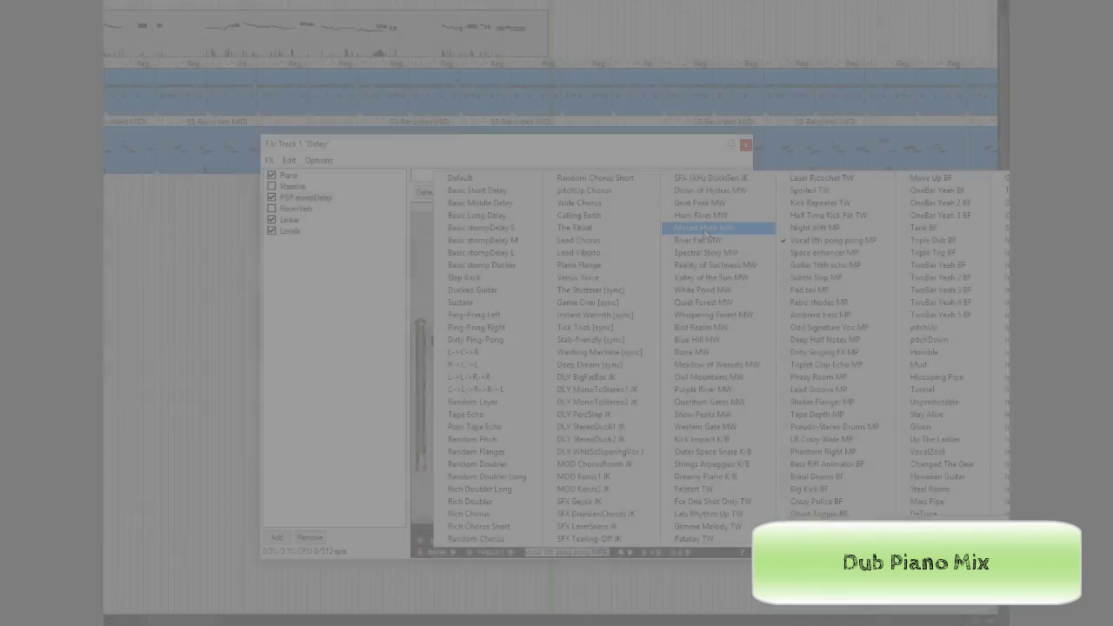
Step: Pick the Mount Horn MW preset, then change to the Reality of Suchness MW preset
{"action": "left_click", "coordinate": [704, 228]}
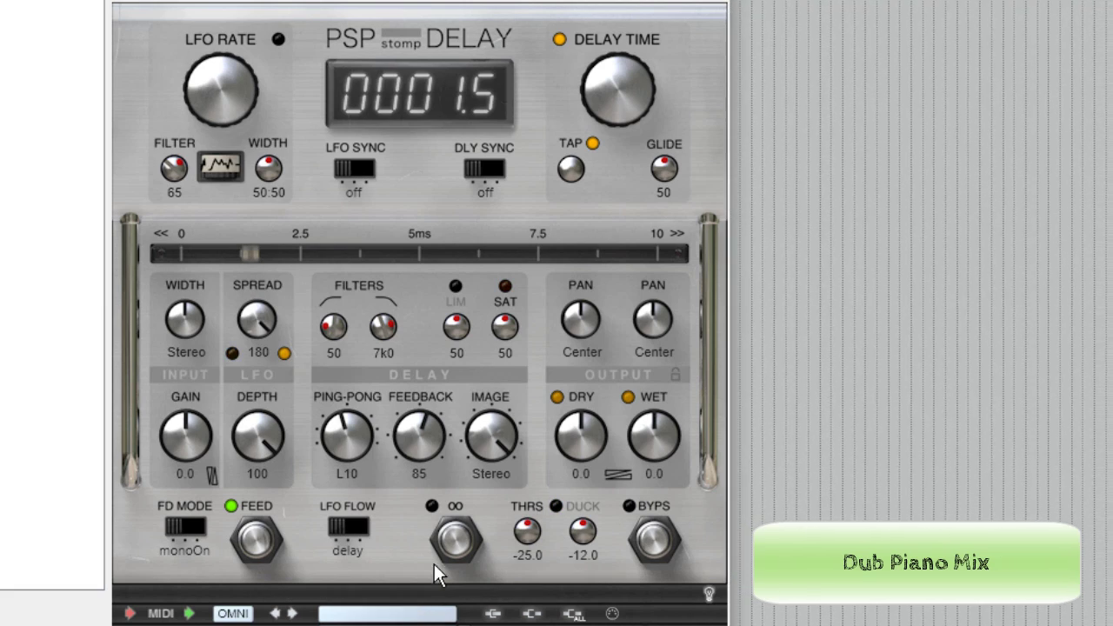
{"action": "left_click", "coordinate": [443, 614]}
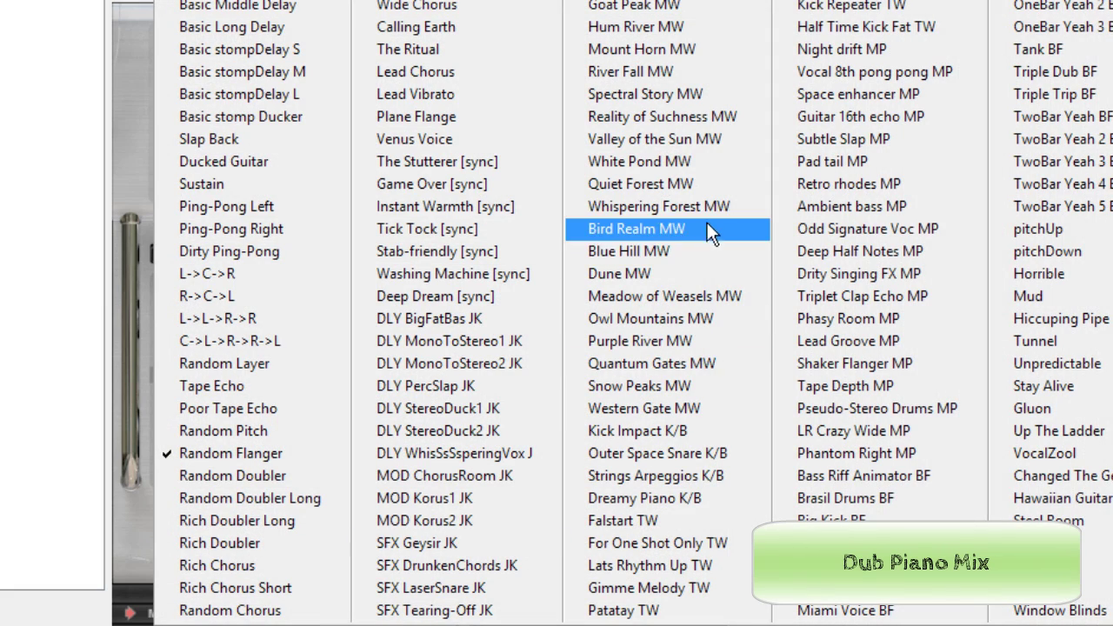
{"action": "left_click", "coordinate": [761, 116]}
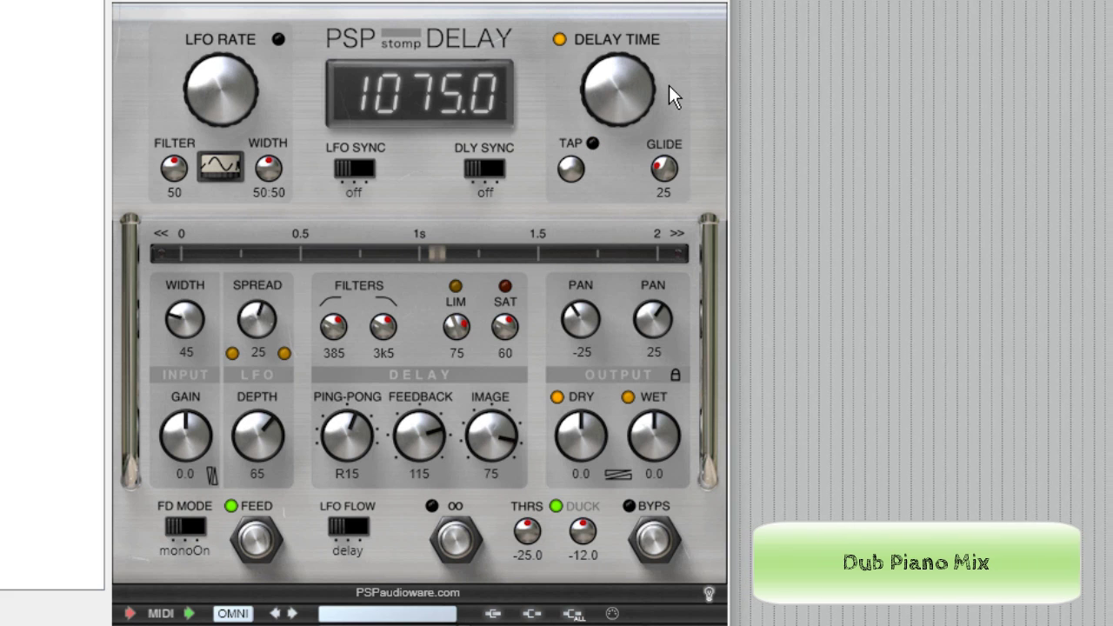
Step: Show the LFO rate on the display and set the LFO depth to 39
{"action": "left_click", "coordinate": [224, 87]}
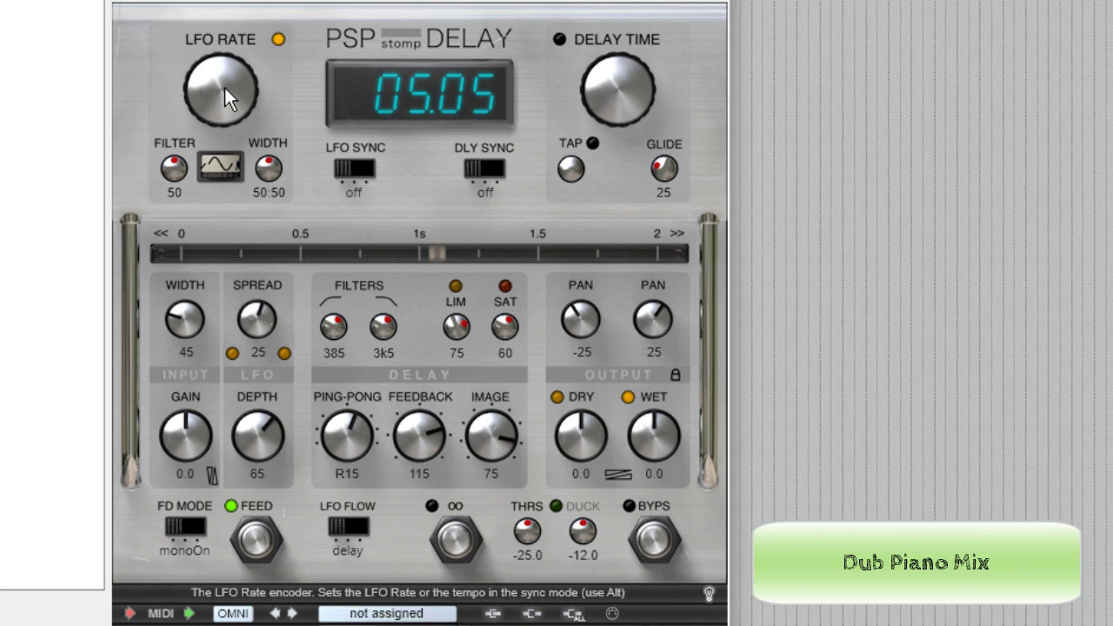
{"action": "left_click_drag", "start_coordinate": [257, 470], "coordinate": [263, 526]}
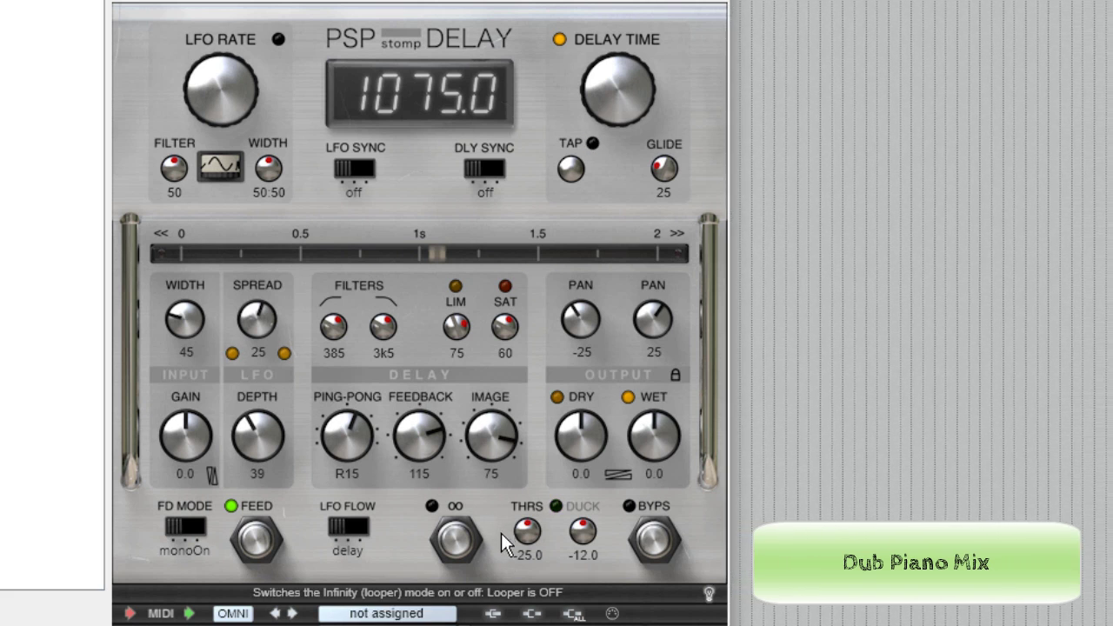
Step: Load the Washing Machine [sync] preset and set its LFO depth to 20
{"action": "left_click", "coordinate": [387, 614]}
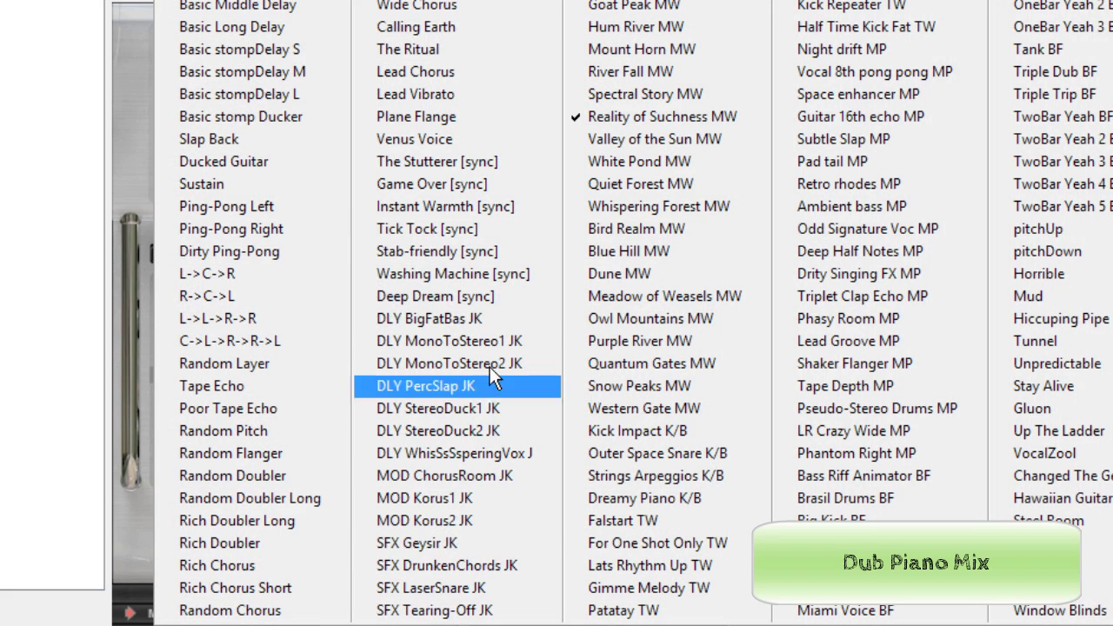
{"action": "left_click", "coordinate": [516, 271]}
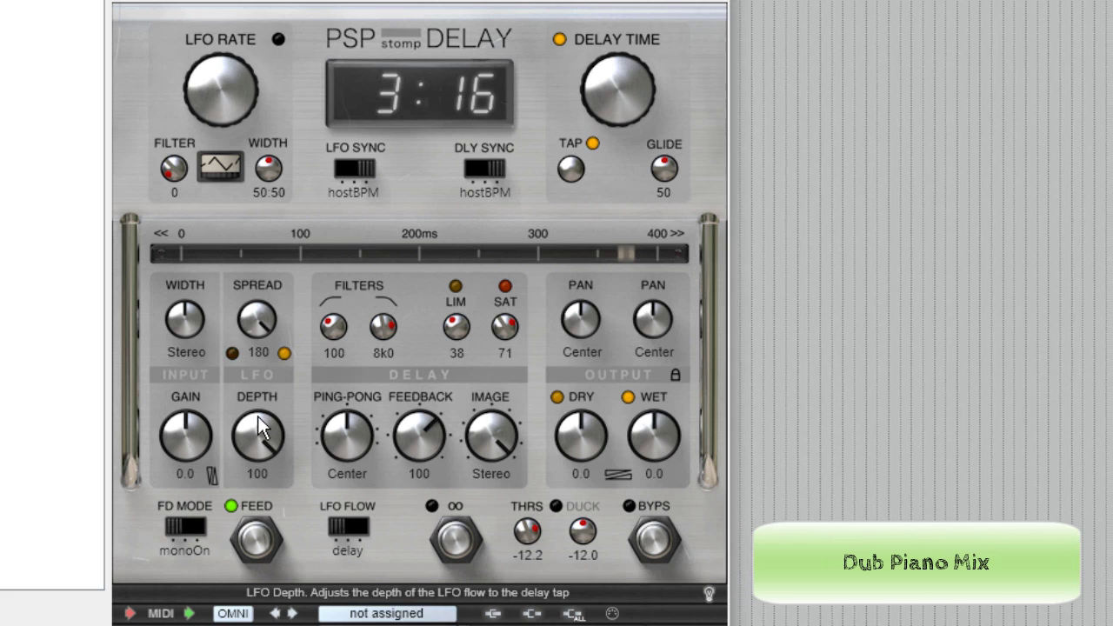
{"action": "left_click_drag", "start_coordinate": [257, 416], "coordinate": [257, 477]}
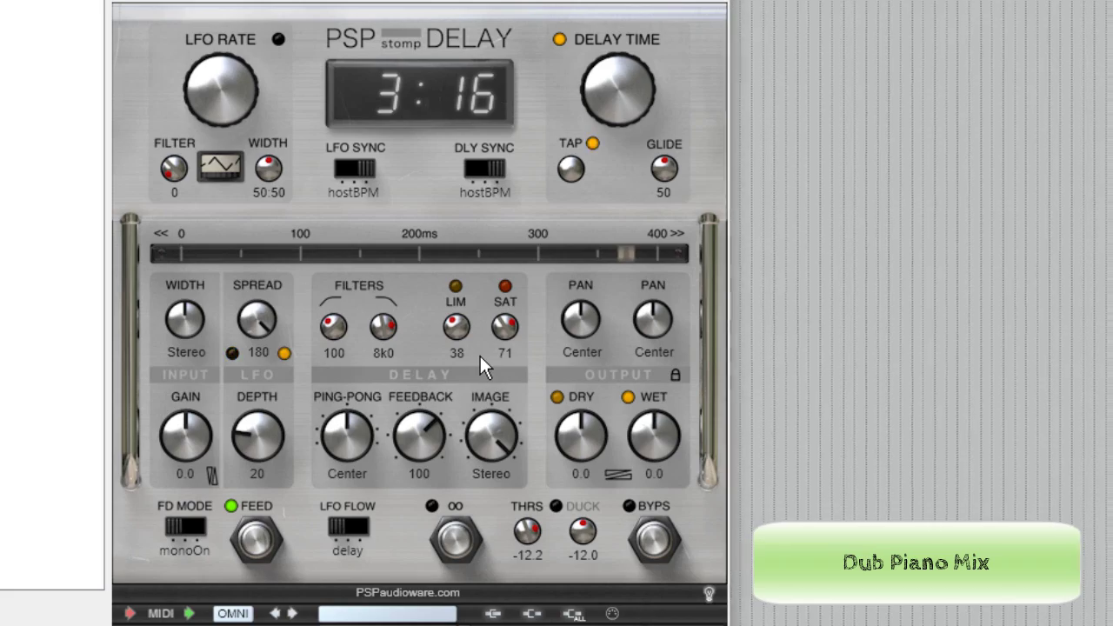
Step: Turn off bypass for the solo piano loop and set the Default preset's LFO depth to 42
{"action": "left_click", "coordinate": [386, 614]}
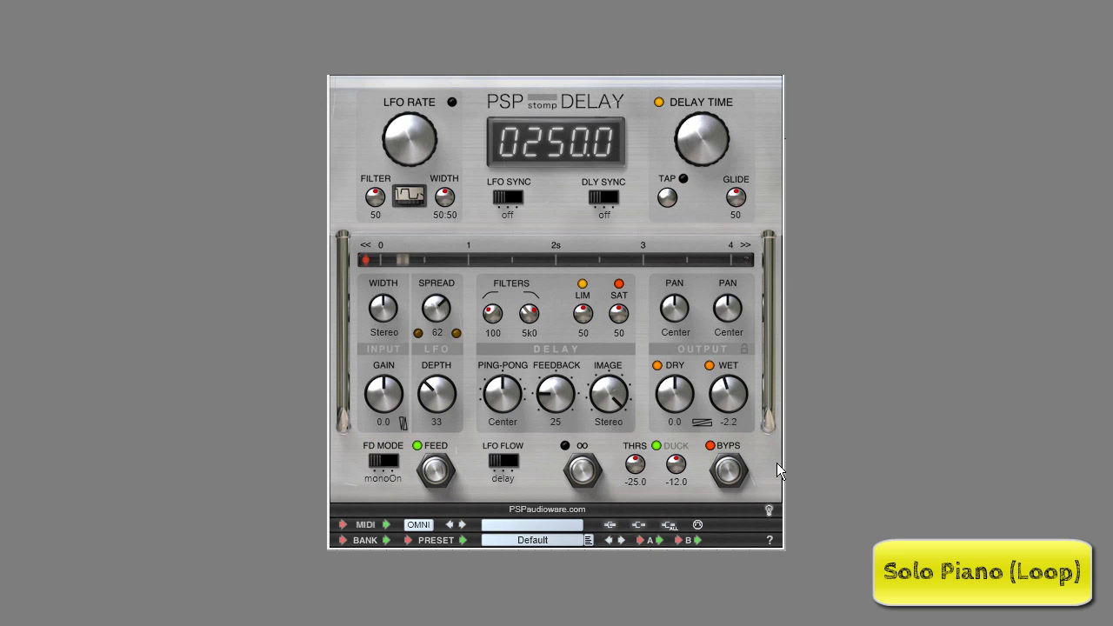
{"action": "left_click", "coordinate": [733, 469]}
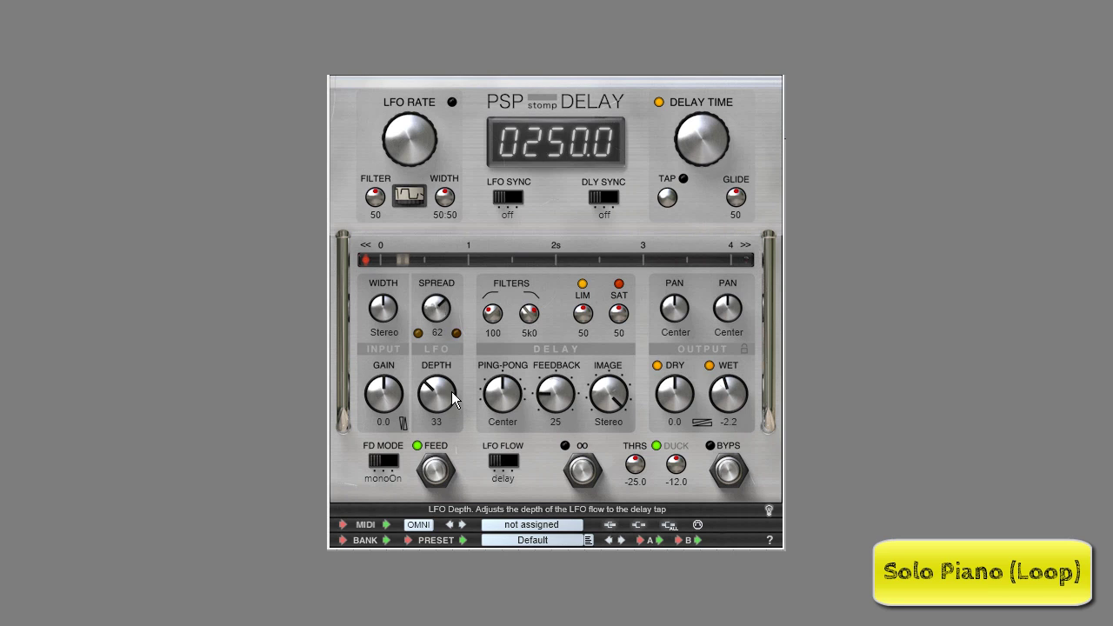
{"action": "left_click_drag", "start_coordinate": [451, 392], "coordinate": [437, 330]}
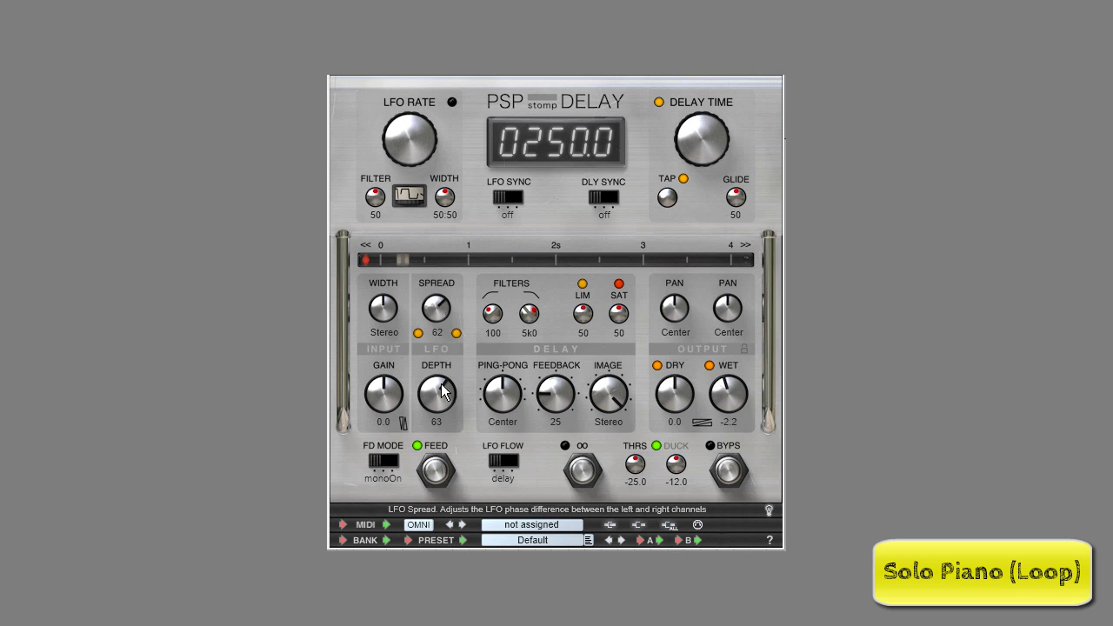
{"action": "left_click_drag", "start_coordinate": [454, 426], "coordinate": [474, 477]}
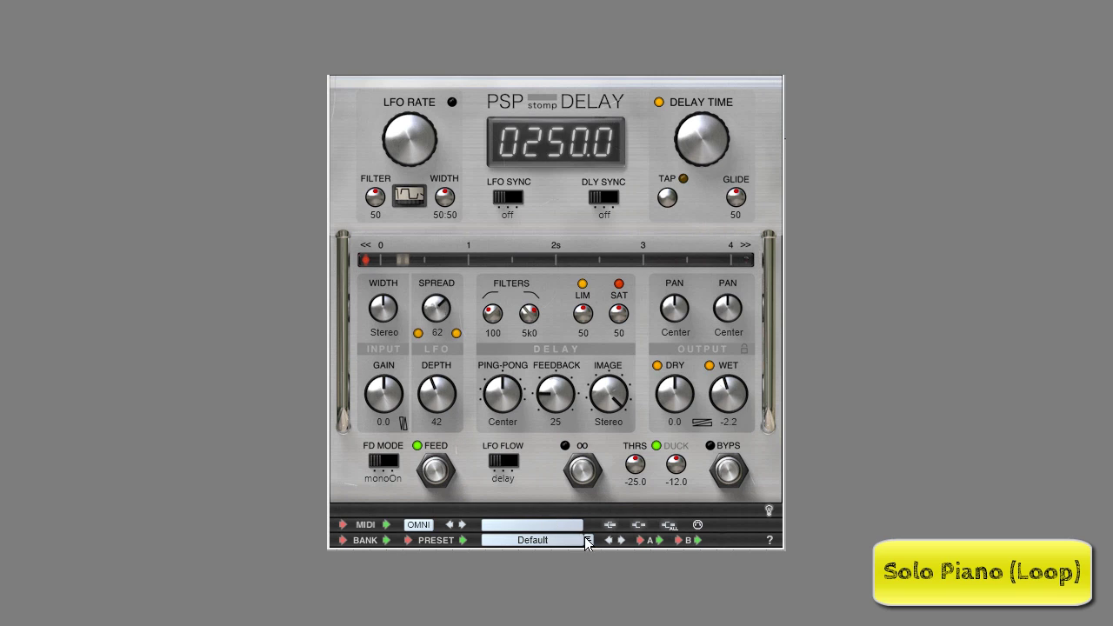
Step: Load the Random Flanger preset
{"action": "left_click", "coordinate": [589, 540]}
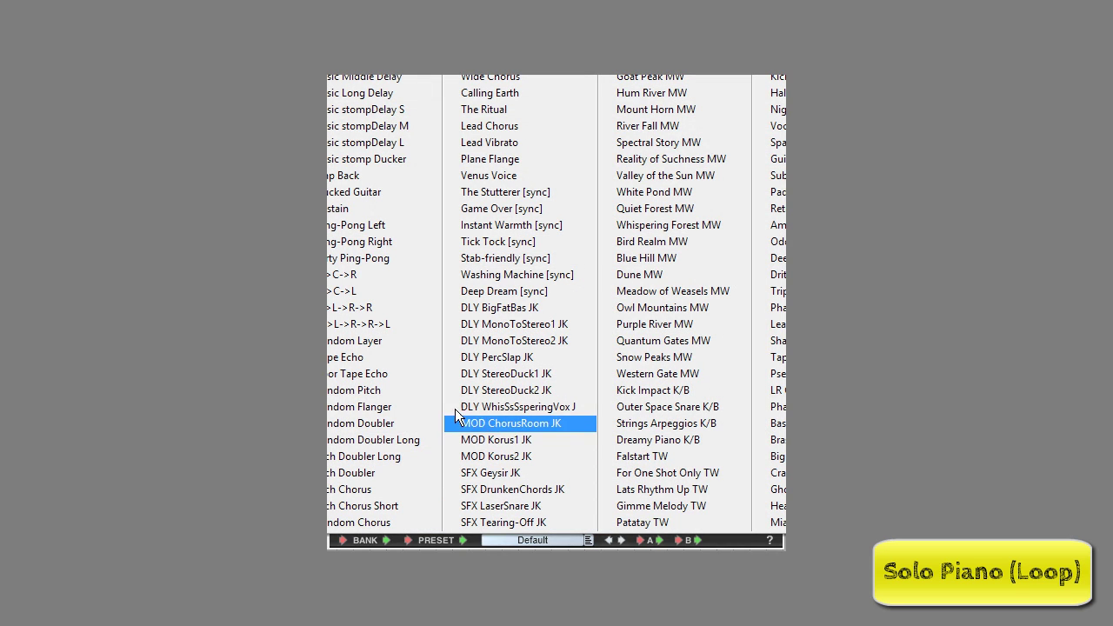
{"action": "left_click", "coordinate": [395, 406]}
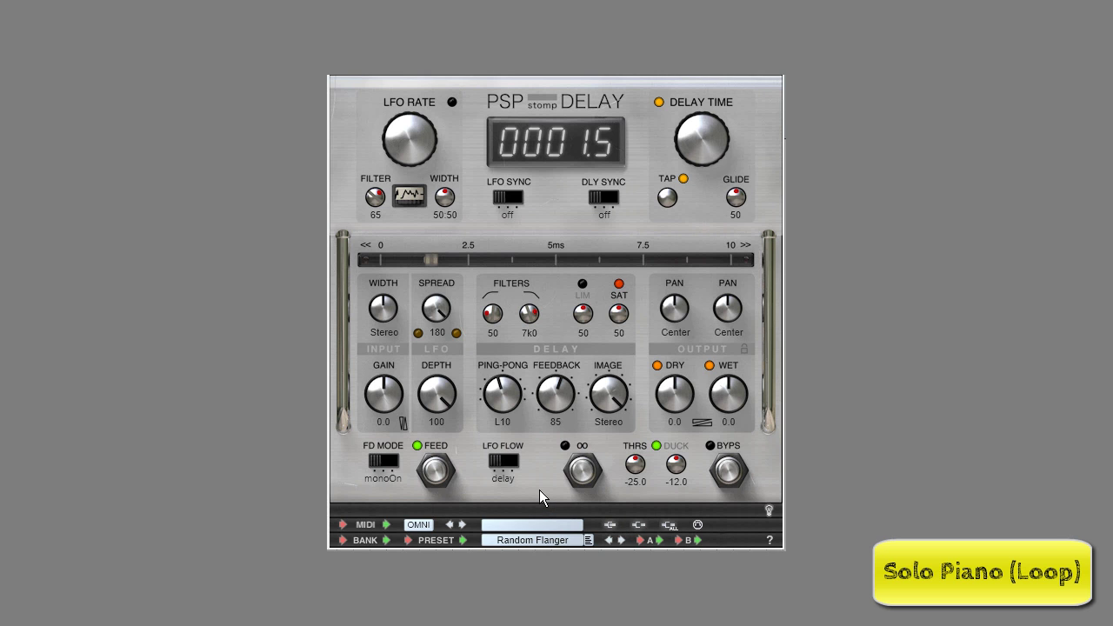
Step: Load the Rich Chorus preset and raise its delay time to 31.4 ms
{"action": "left_click", "coordinate": [588, 541]}
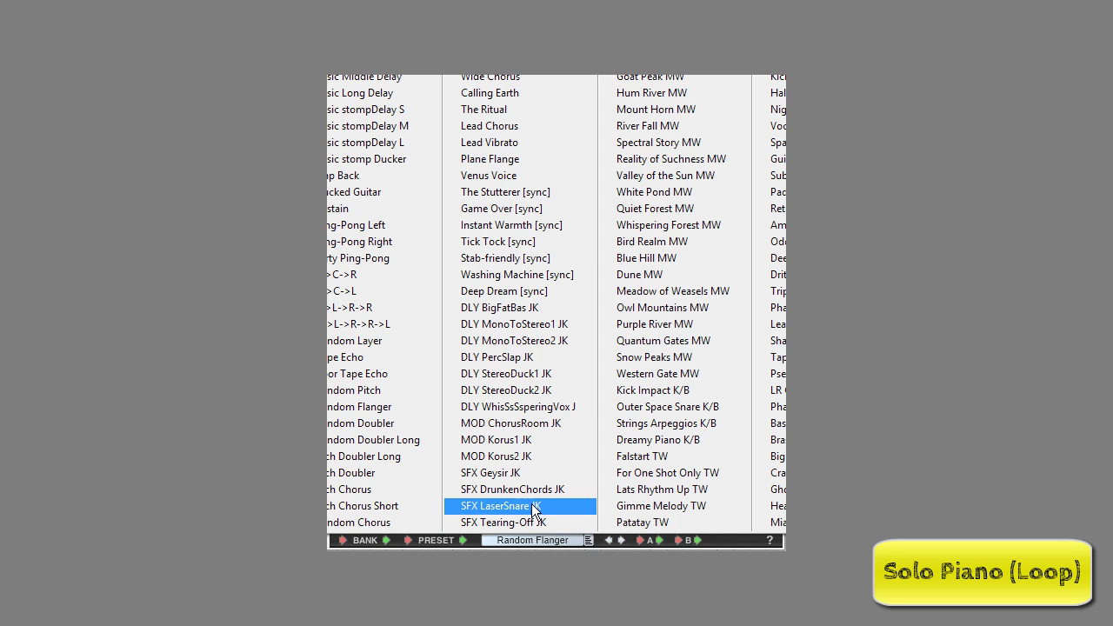
{"action": "left_click", "coordinate": [406, 489]}
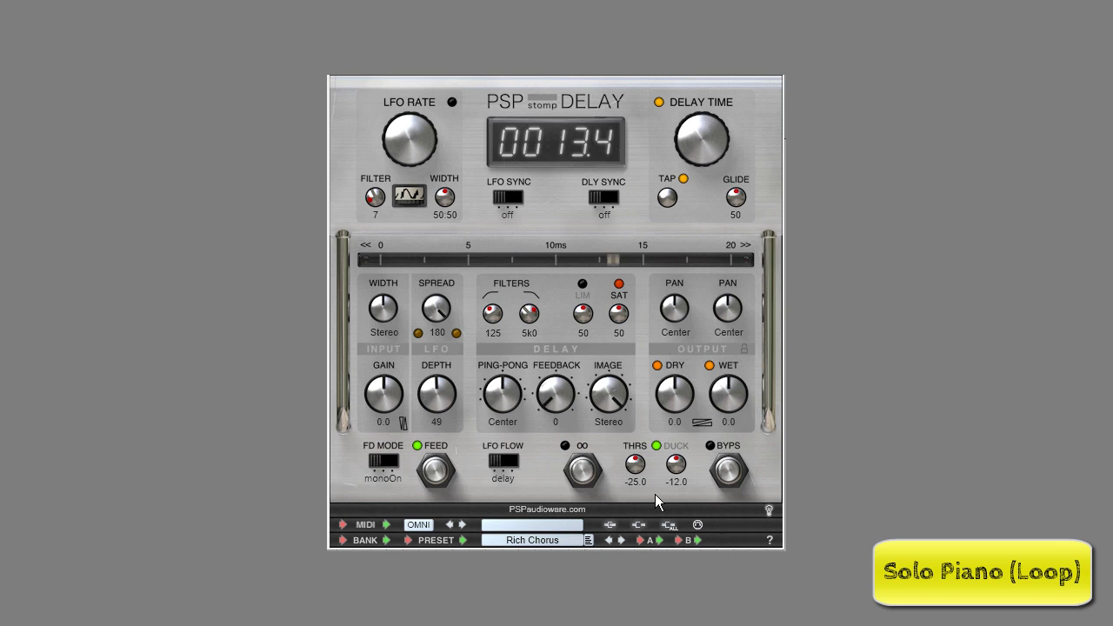
{"action": "left_click_drag", "start_coordinate": [703, 150], "coordinate": [703, 111]}
{"action": "left_click_drag", "start_coordinate": [572, 147], "coordinate": [589, 94]}
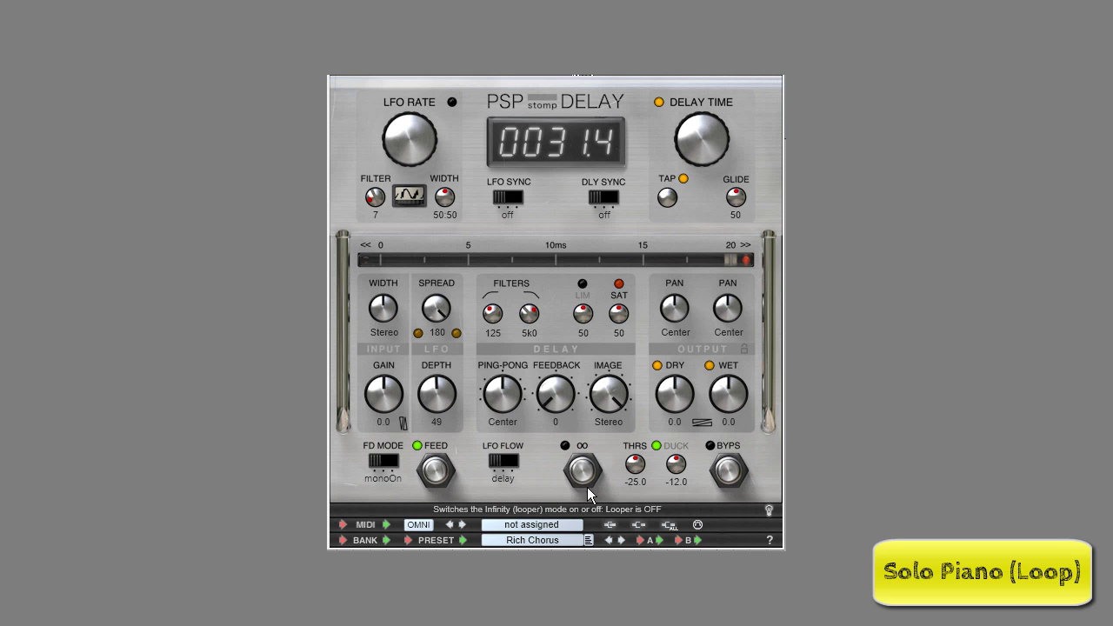
Step: Load the Random Pitch preset, then open the preset list again
{"action": "left_click", "coordinate": [588, 540]}
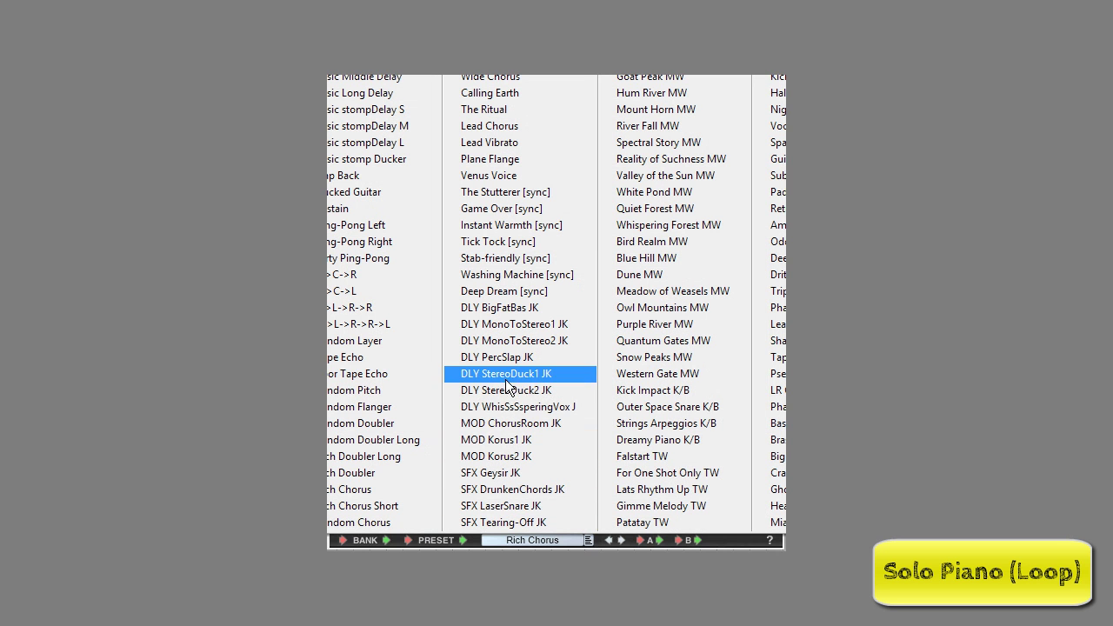
{"action": "left_click", "coordinate": [385, 389]}
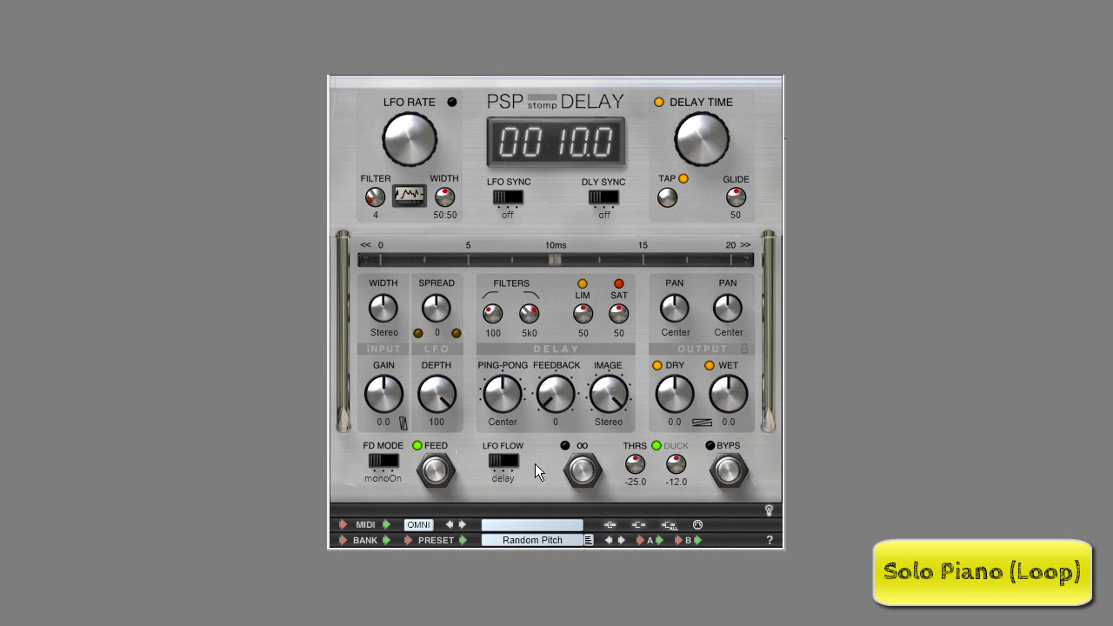
{"action": "left_click", "coordinate": [589, 540]}
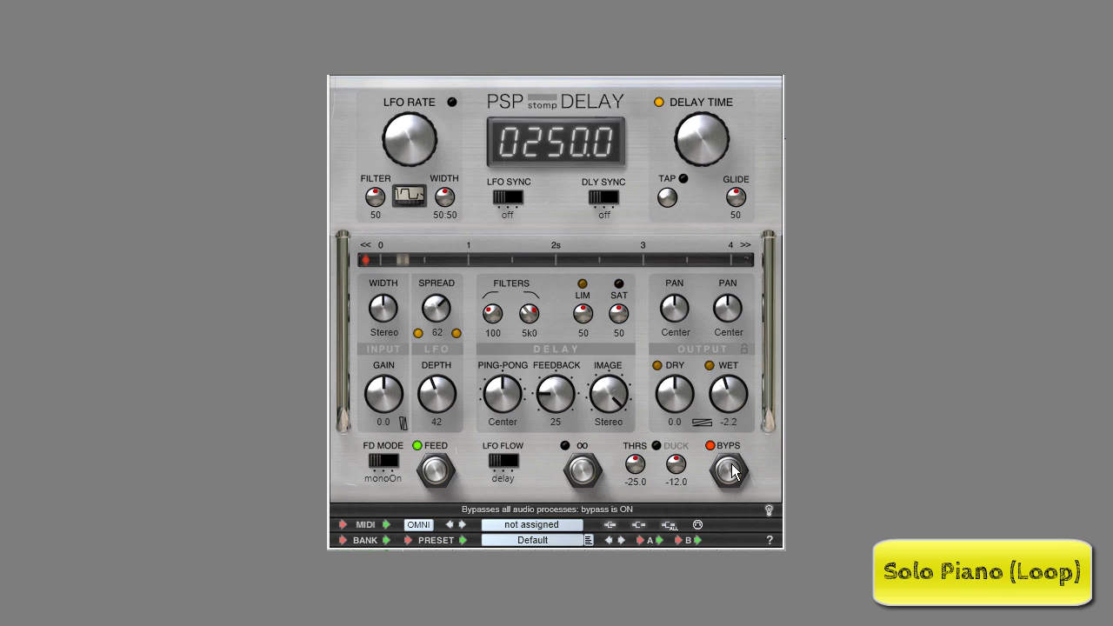
Step: Turn off bypass and load the Plane Flange preset
{"action": "left_click", "coordinate": [742, 471]}
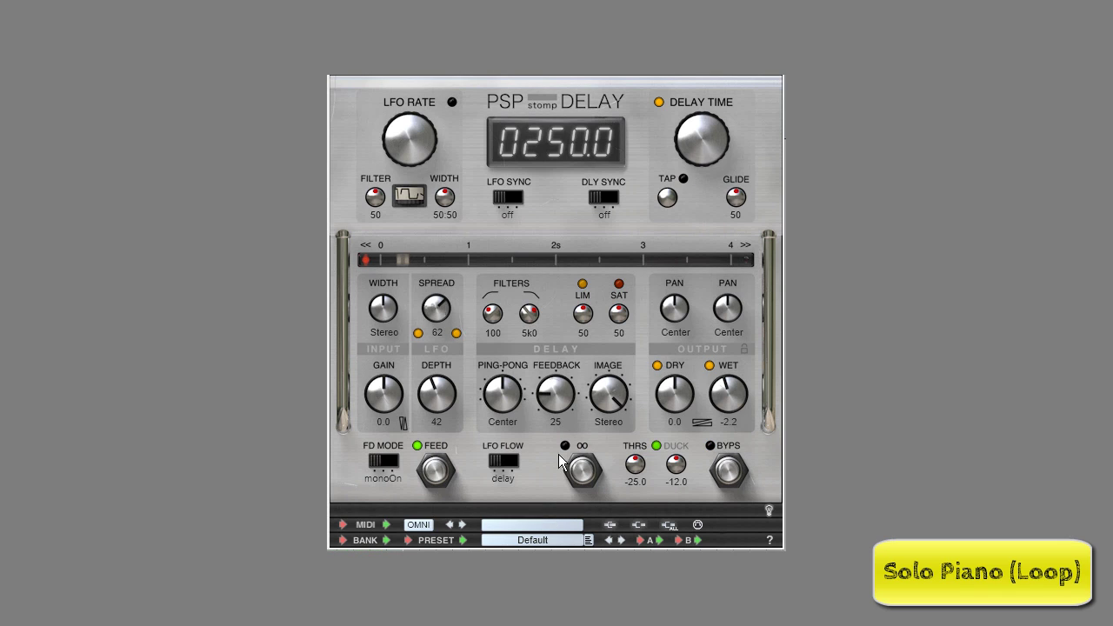
{"action": "left_click", "coordinate": [589, 539]}
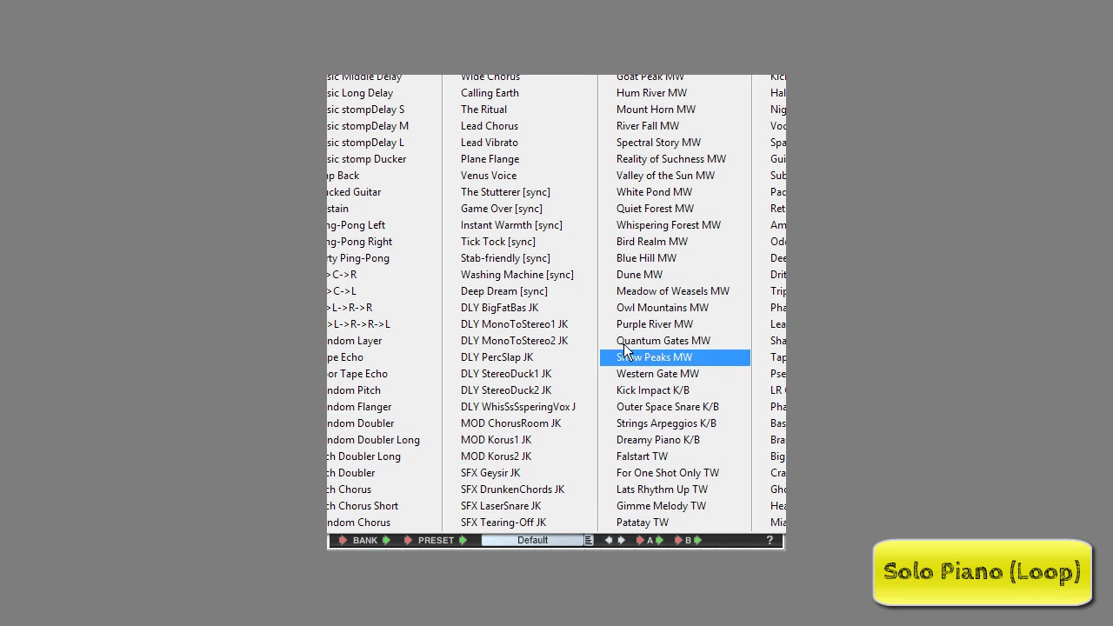
{"action": "left_click", "coordinate": [524, 159]}
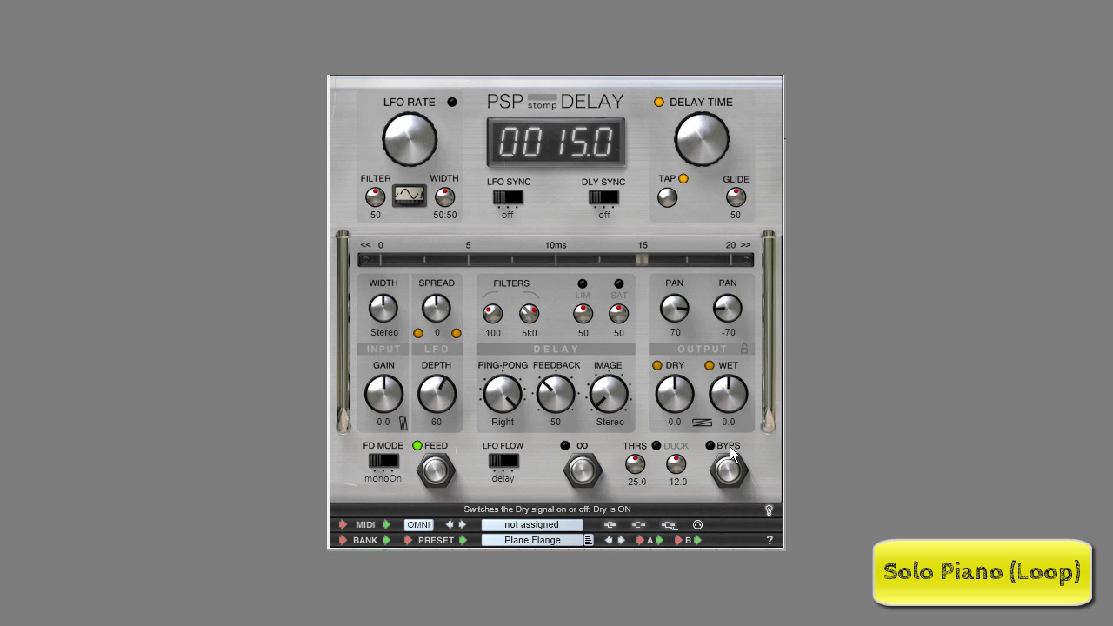
Step: Switch the looper on and straight back off with the Plane Flange preset loaded
{"action": "left_click", "coordinate": [586, 472]}
{"action": "left_click", "coordinate": [587, 472]}
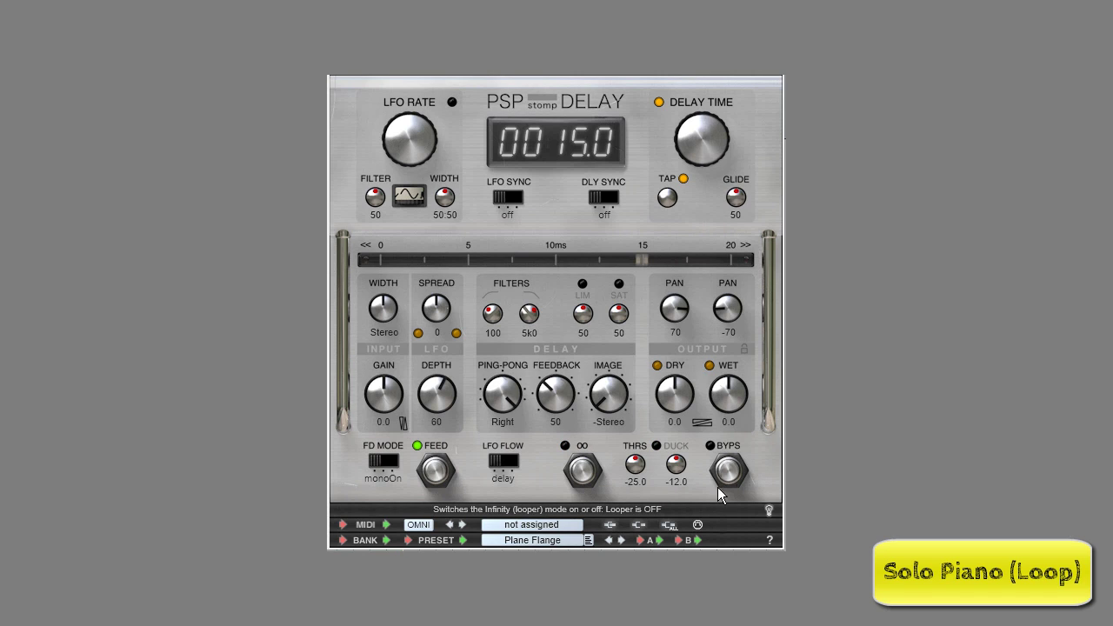
Step: Load the MOD ChorusRoom JK preset, then change to the Spectral Story MW preset
{"action": "left_click", "coordinate": [587, 541]}
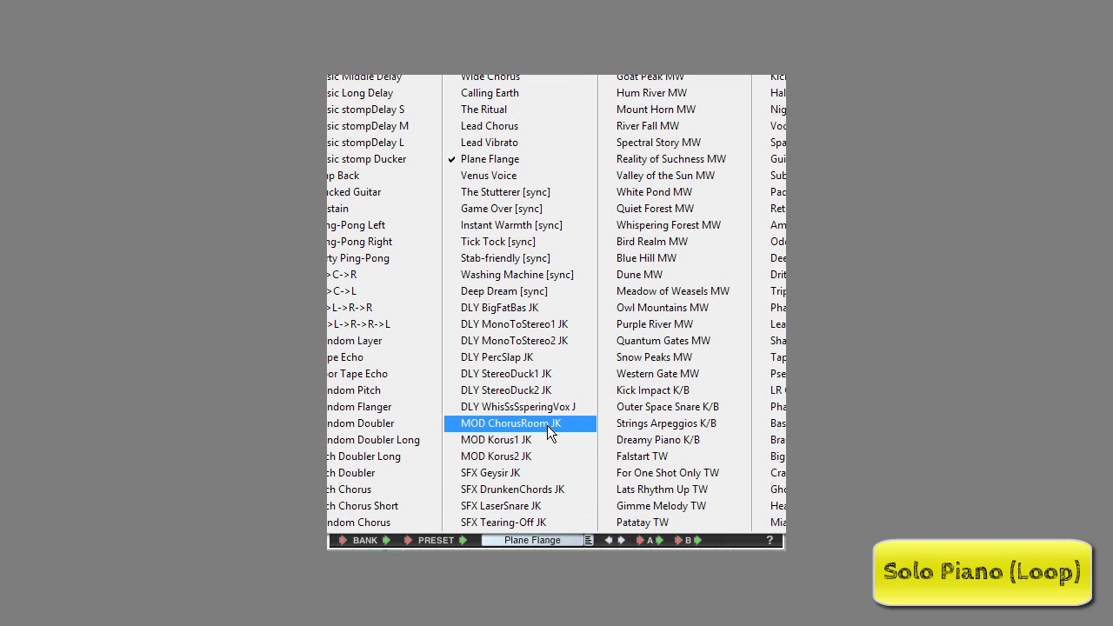
{"action": "left_click", "coordinate": [489, 424]}
{"action": "left_click", "coordinate": [589, 540]}
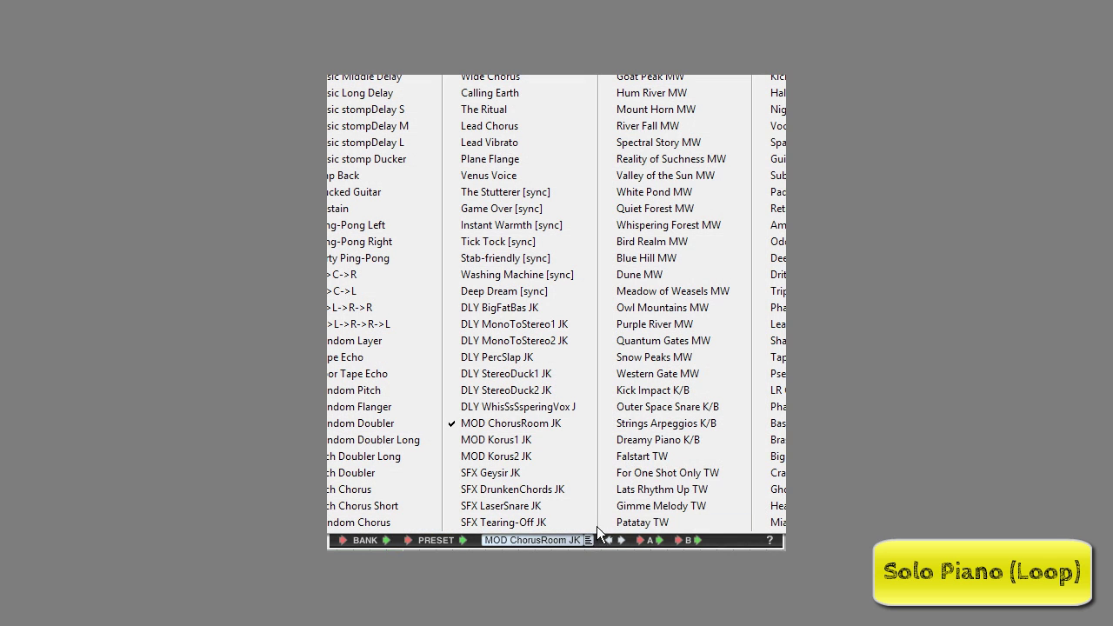
{"action": "left_click", "coordinate": [697, 148]}
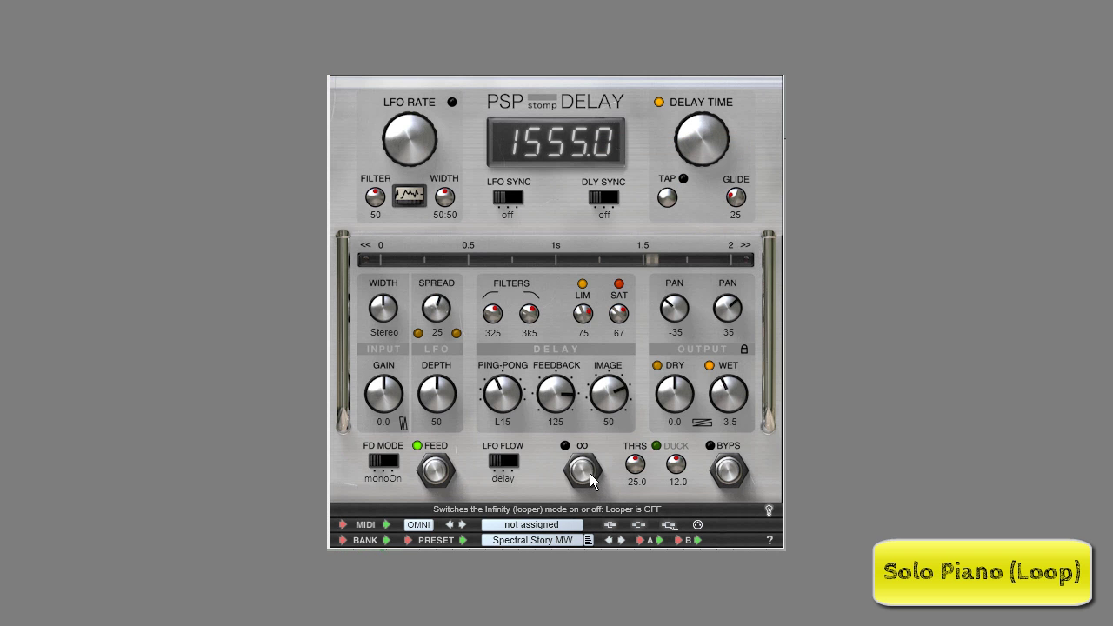
{"action": "scroll", "coordinate": [558, 407], "scroll_direction": "down", "scroll_amount": 2}
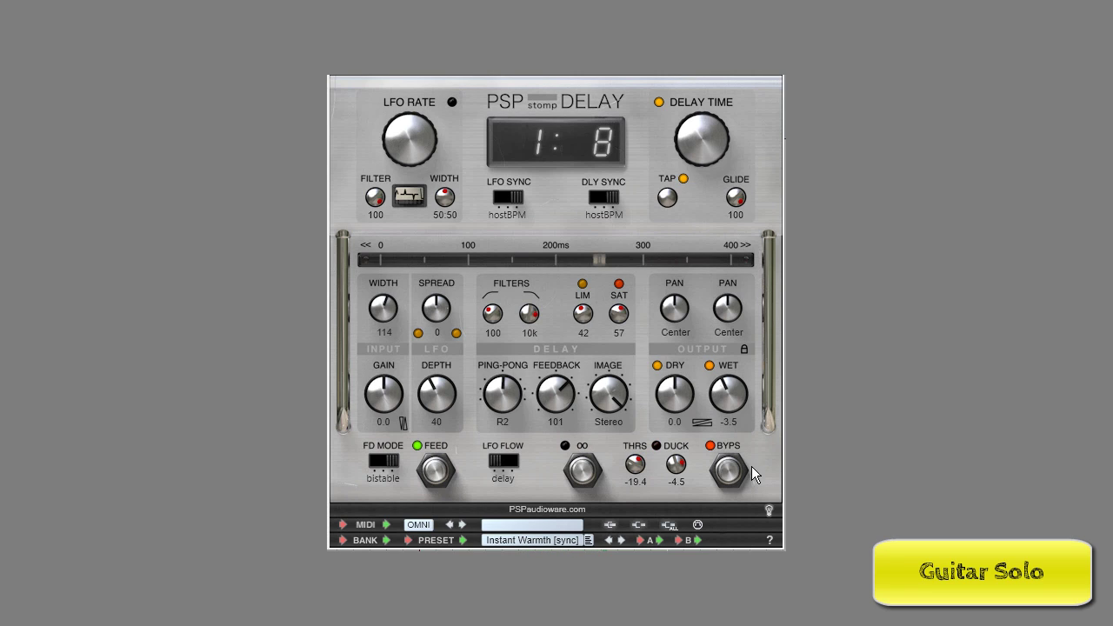
Step: Turn off bypass for the guitar solo and switch the looper on briefly, then off again
{"action": "left_click", "coordinate": [735, 474]}
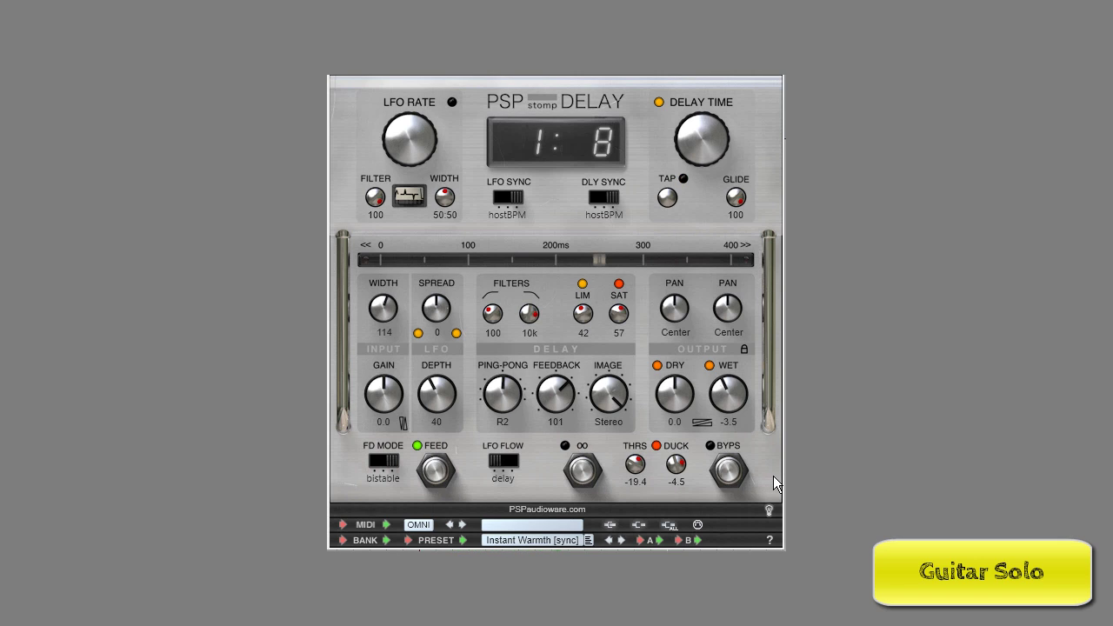
{"action": "left_click", "coordinate": [583, 474]}
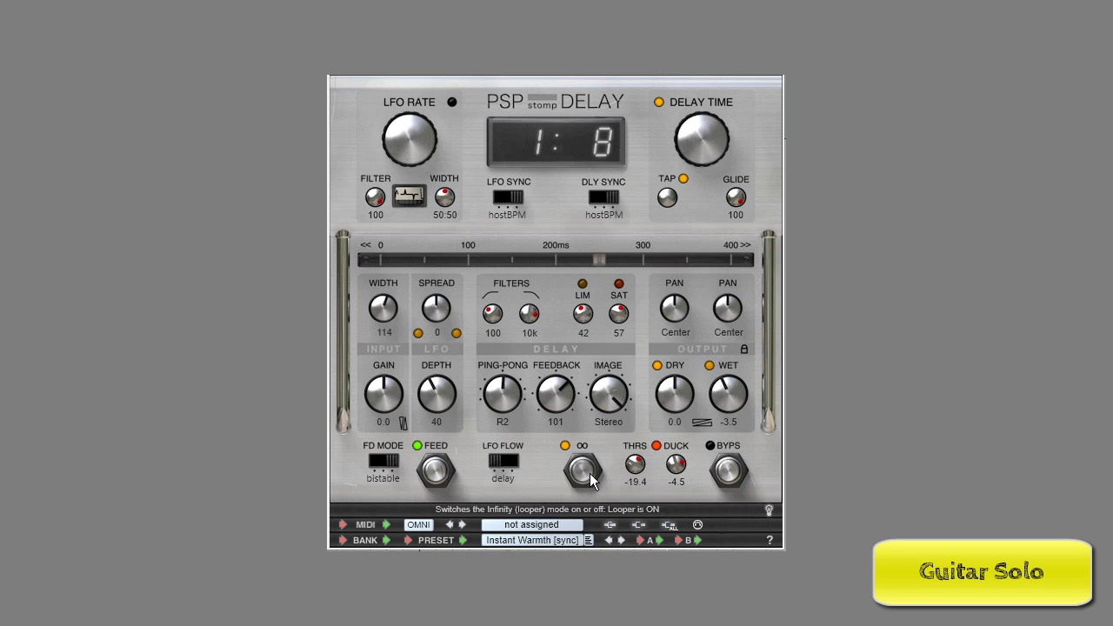
{"action": "left_click", "coordinate": [588, 479]}
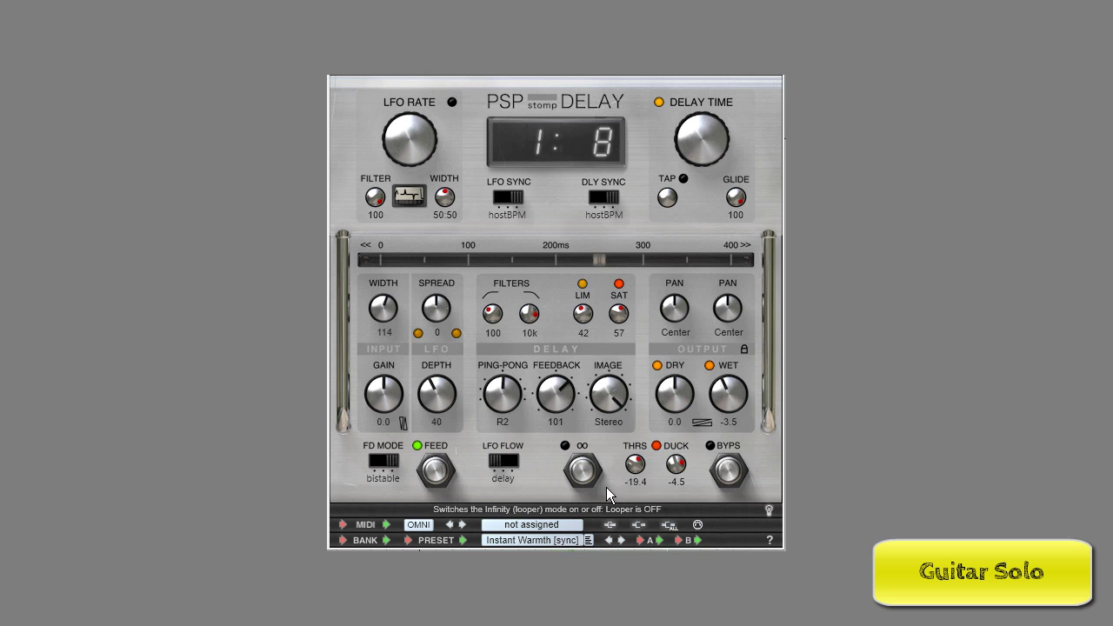
Step: Load the pitchUp Chorus preset and set its LFO rate to 4.91 Hz, LFO width to 33:67 and LFO spread to 79
{"action": "left_click", "coordinate": [590, 540]}
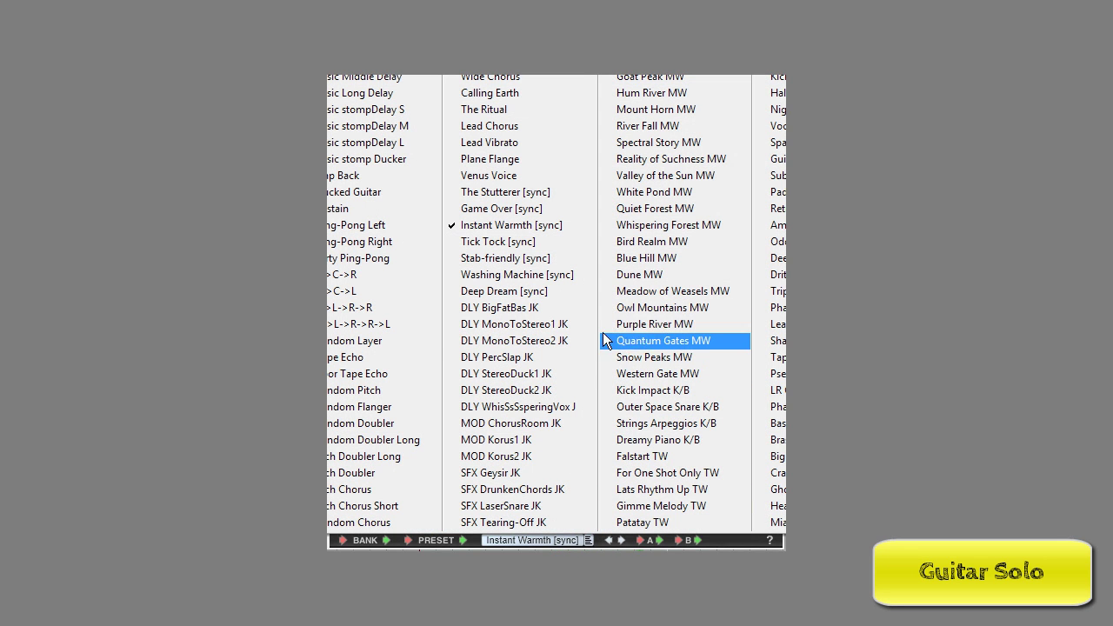
{"action": "left_click", "coordinate": [521, 77]}
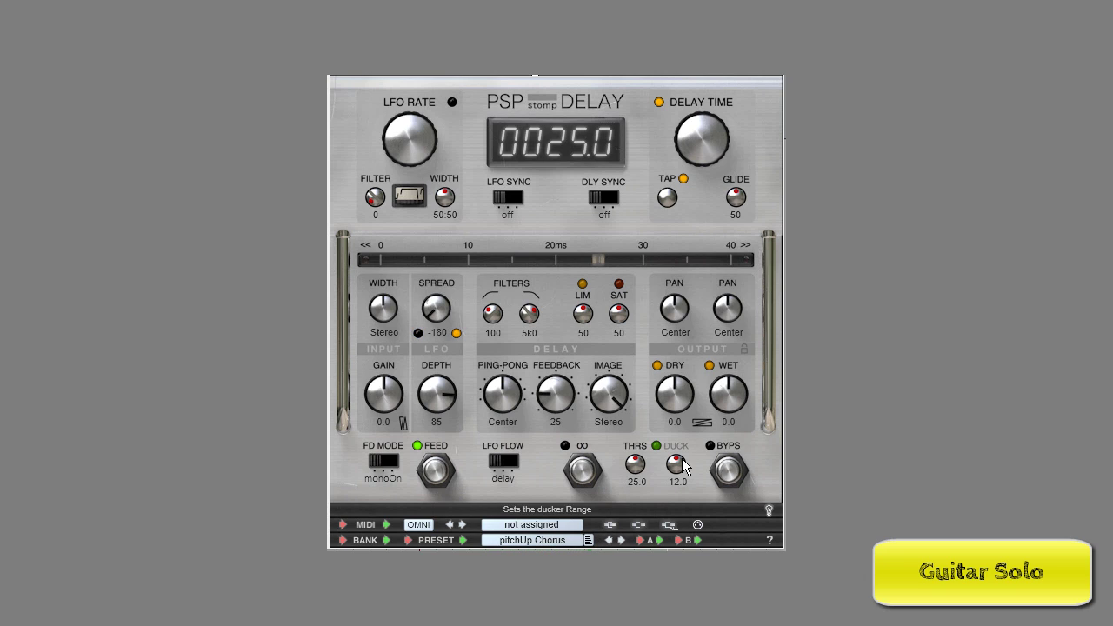
{"action": "left_click_drag", "start_coordinate": [410, 158], "coordinate": [431, 284]}
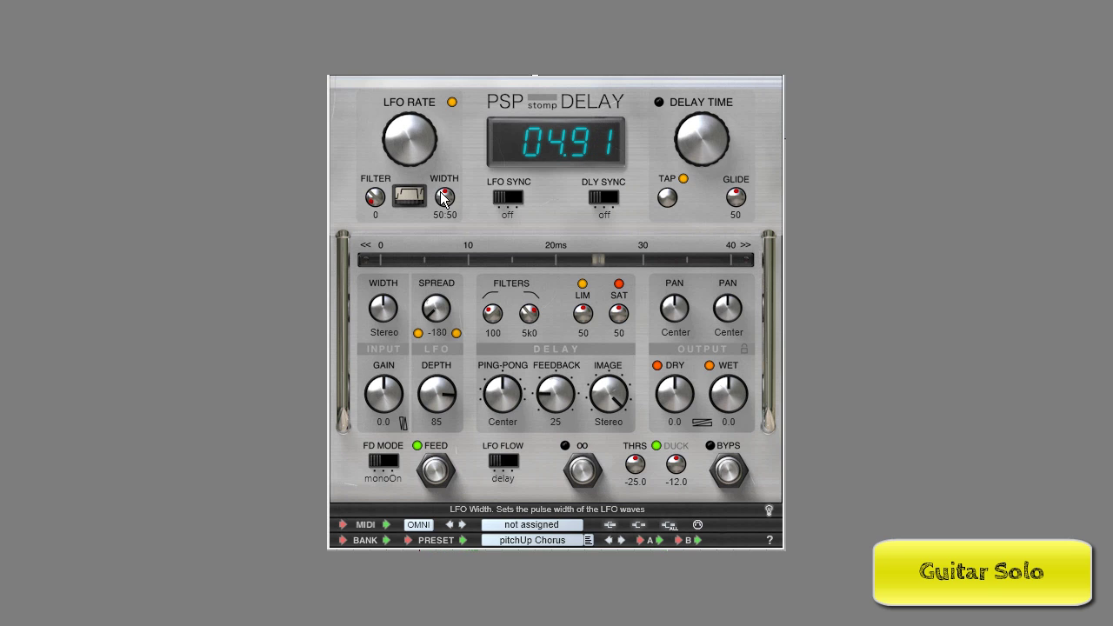
{"action": "left_click_drag", "start_coordinate": [444, 198], "coordinate": [452, 134]}
{"action": "left_click_drag", "start_coordinate": [435, 315], "coordinate": [437, 146]}
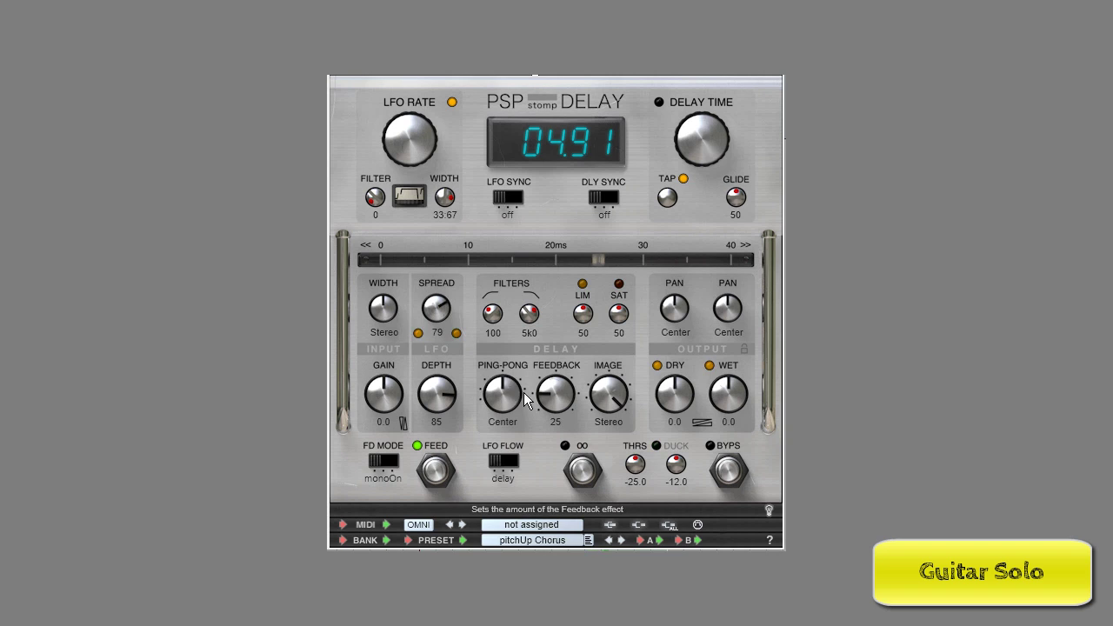
Step: Shift the ping-pong balance toward the right and adjust the feedback amount
{"action": "left_click_drag", "start_coordinate": [508, 391], "coordinate": [500, 302]}
{"action": "left_click_drag", "start_coordinate": [558, 396], "coordinate": [558, 422]}
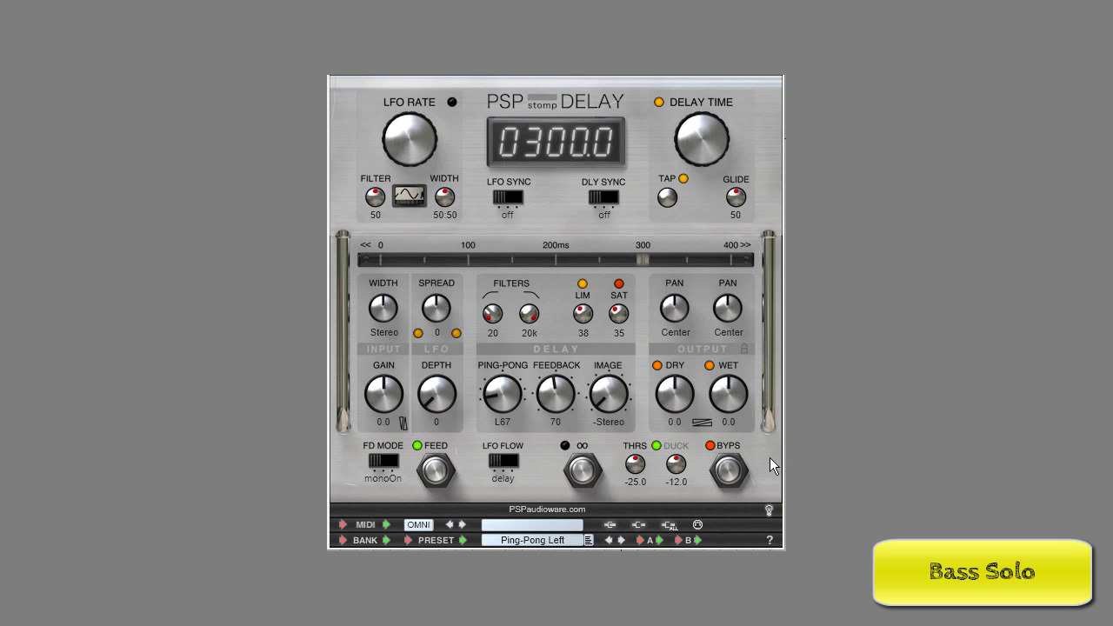
Step: Turn off bypass for the bass solo and set the Ping-Pong Left preset's ping-pong balance to L42
{"action": "left_click", "coordinate": [731, 470]}
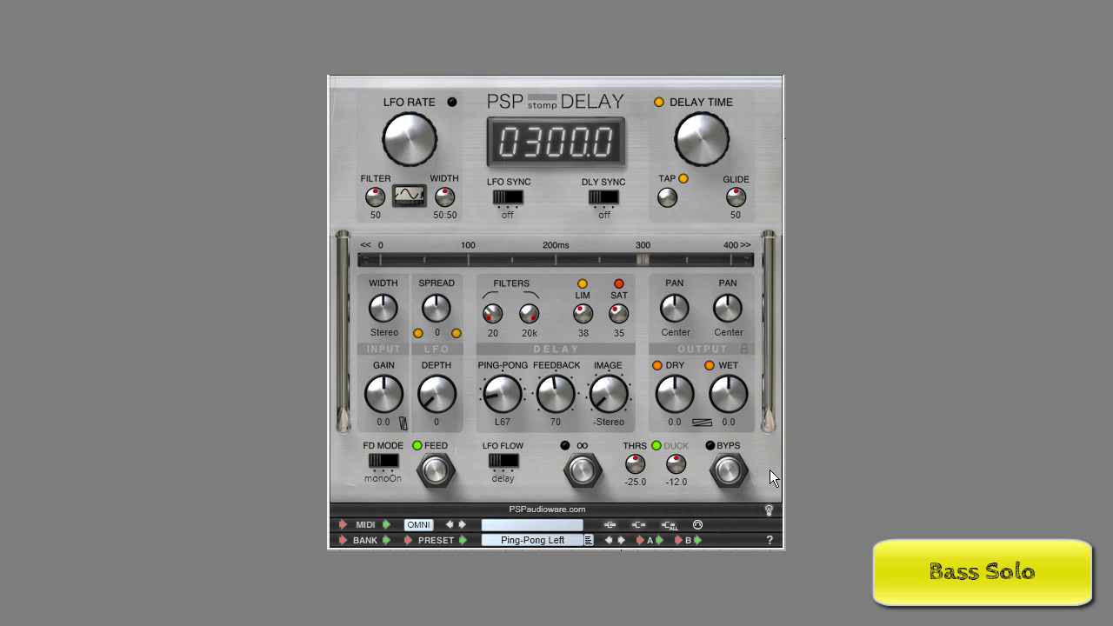
{"action": "left_click_drag", "start_coordinate": [500, 393], "coordinate": [500, 374]}
Step: Set the LFO rate to 15.00 Hz, the LFO depth to 55 and the LFO spread to 96
{"action": "left_click_drag", "start_coordinate": [440, 143], "coordinate": [537, 95]}
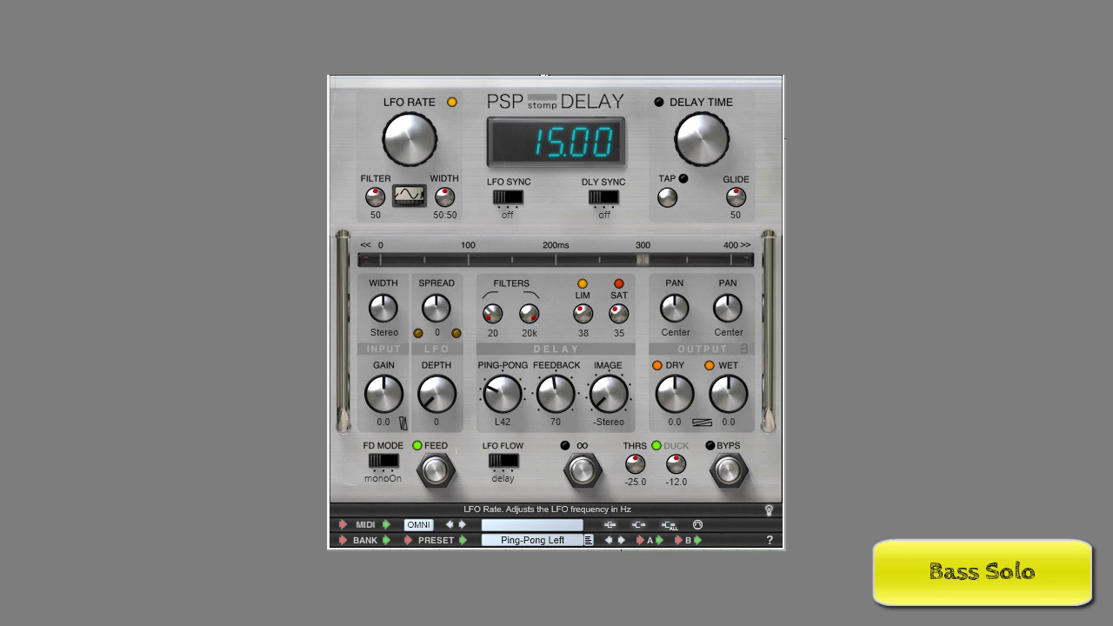
{"action": "left_click_drag", "start_coordinate": [437, 393], "coordinate": [442, 259]}
{"action": "left_click_drag", "start_coordinate": [436, 407], "coordinate": [437, 384]}
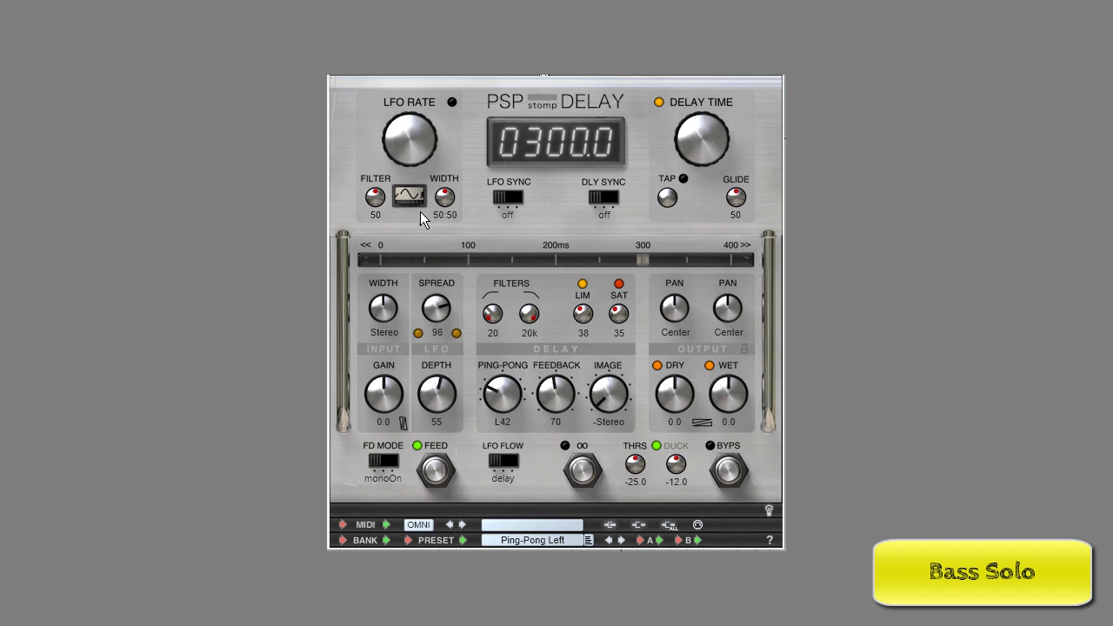
Step: Change the LFO waveform to the jagged random shape, then switch the looper on and off
{"action": "left_click", "coordinate": [418, 194]}
{"action": "left_click", "coordinate": [414, 382]}
{"action": "left_click", "coordinate": [586, 476]}
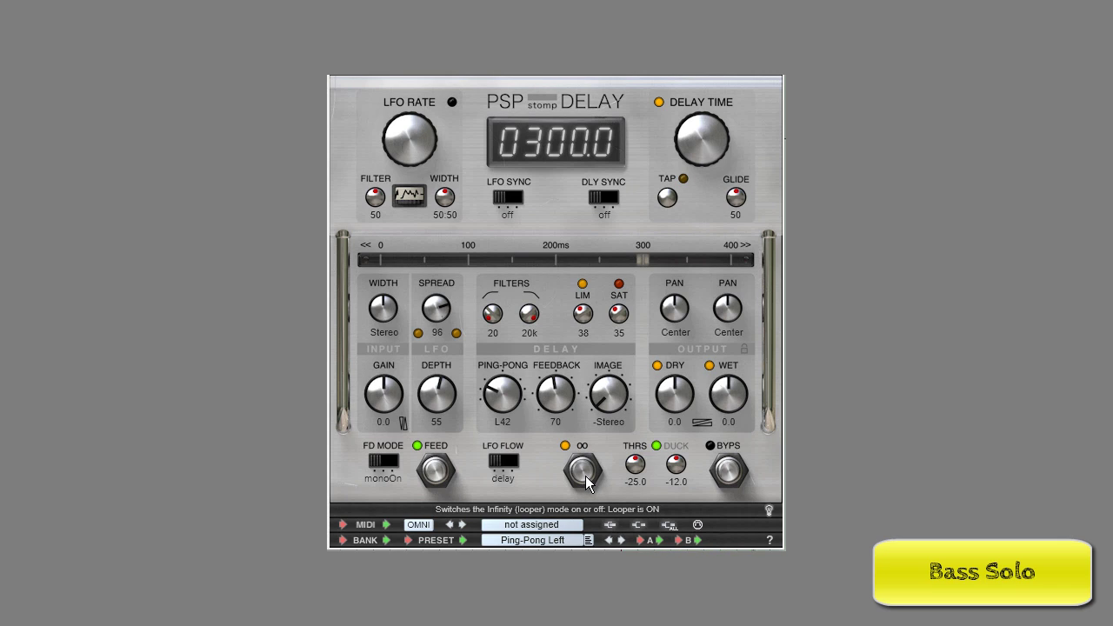
{"action": "left_click", "coordinate": [585, 475]}
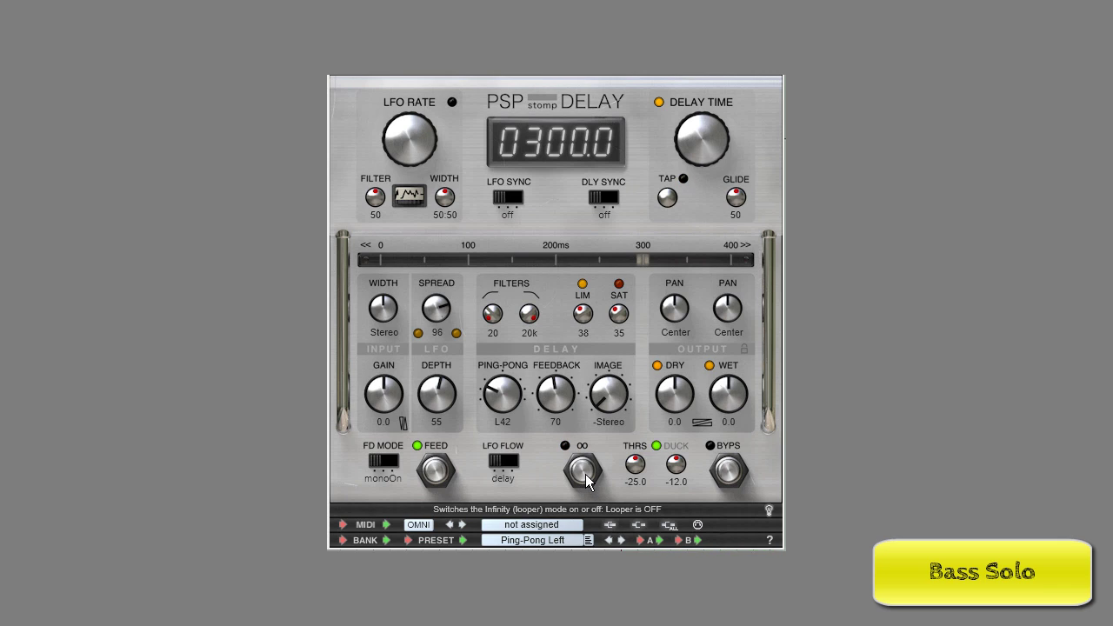
Step: Load the Rich Doubler Long preset and set its feedback to 46
{"action": "left_click", "coordinate": [589, 540]}
{"action": "left_click", "coordinate": [432, 460]}
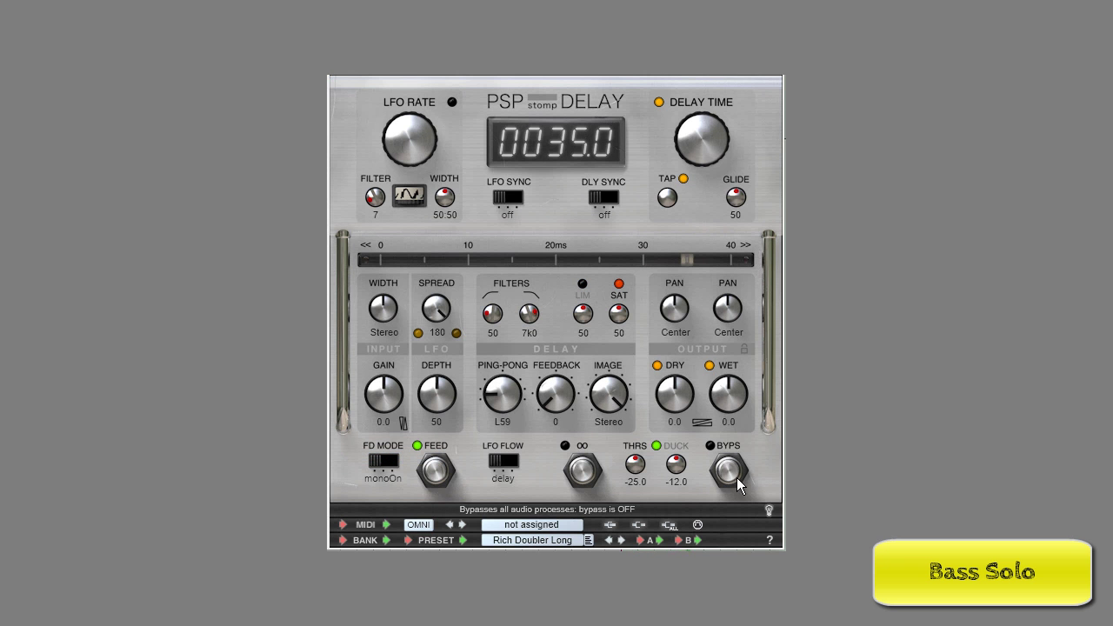
{"action": "left_click_drag", "start_coordinate": [555, 393], "coordinate": [557, 318]}
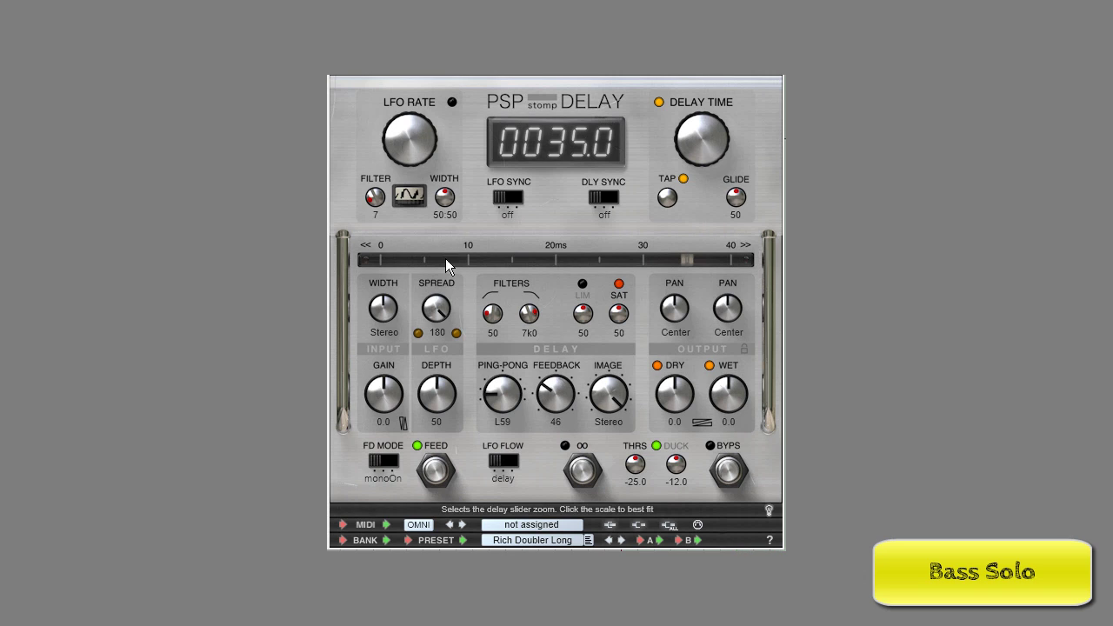
Step: Set the Rich Doubler Long preset's LFO depth to 74 and adjust its LFO rate
{"action": "left_click_drag", "start_coordinate": [437, 370], "coordinate": [441, 341]}
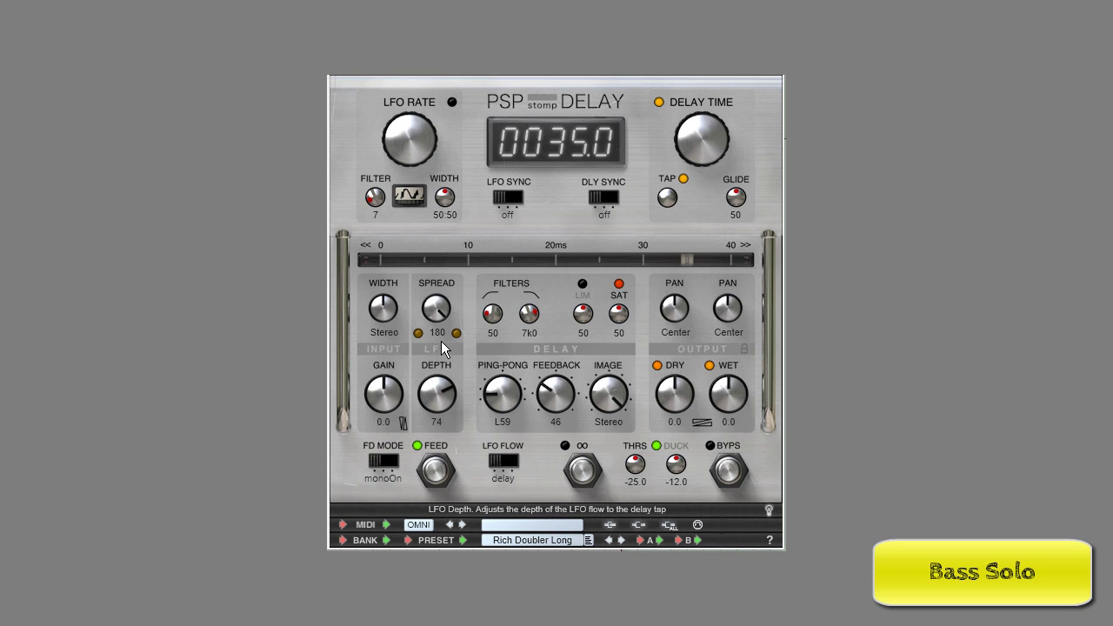
{"action": "left_click", "coordinate": [418, 146]}
{"action": "left_click_drag", "start_coordinate": [536, 150], "coordinate": [561, 78]}
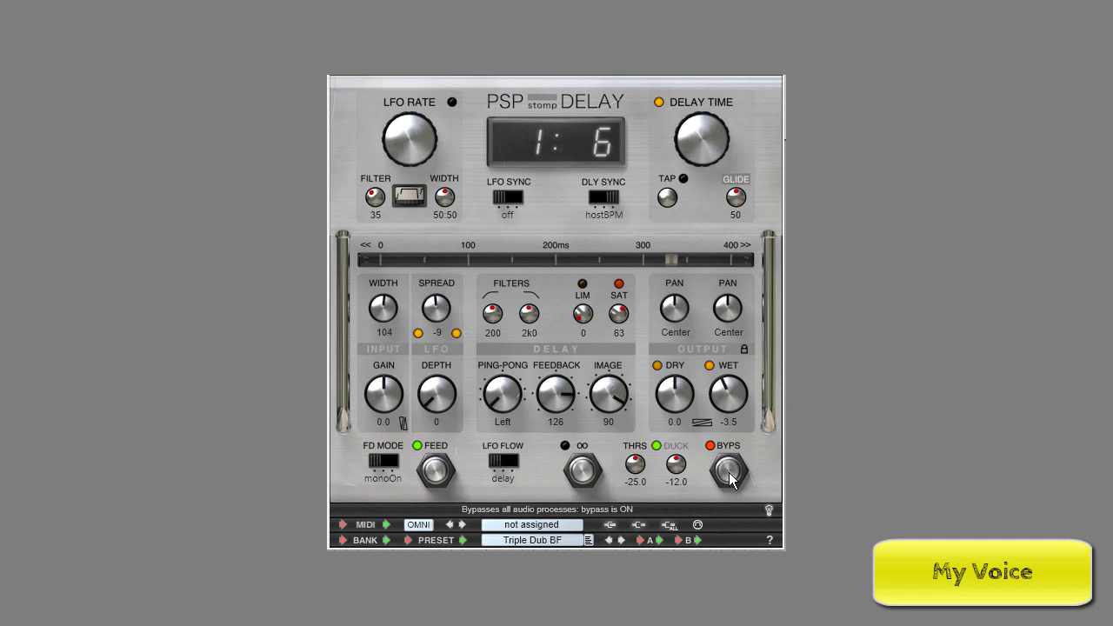
Step: Turn off bypass for the voice track with the Triple Dub BF preset, then switch the looper on and off
{"action": "left_click", "coordinate": [730, 474]}
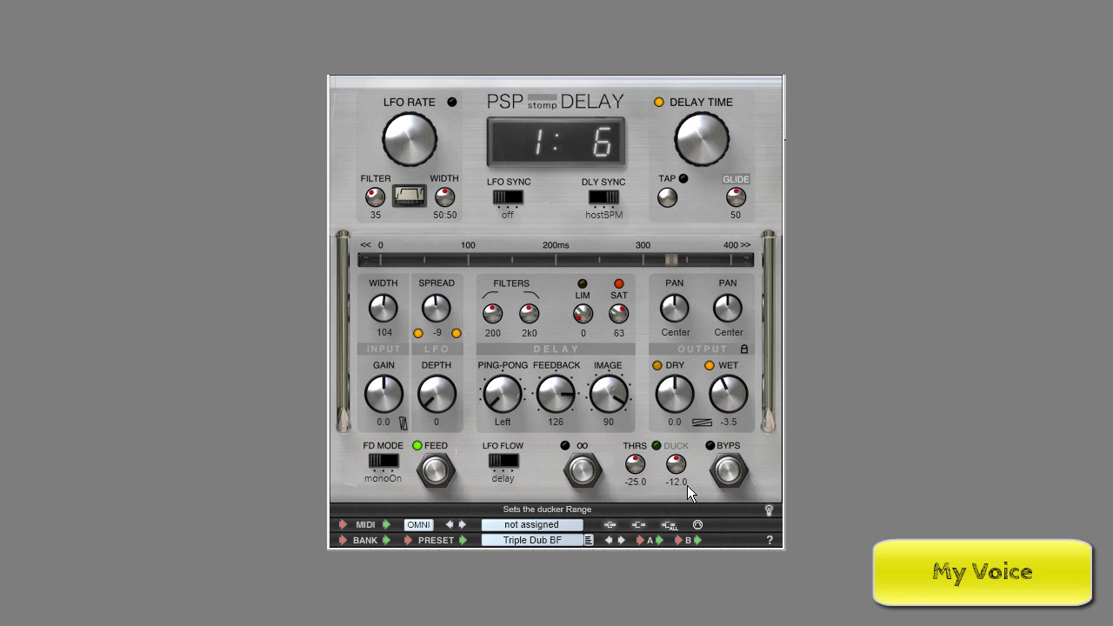
{"action": "left_click", "coordinate": [583, 475]}
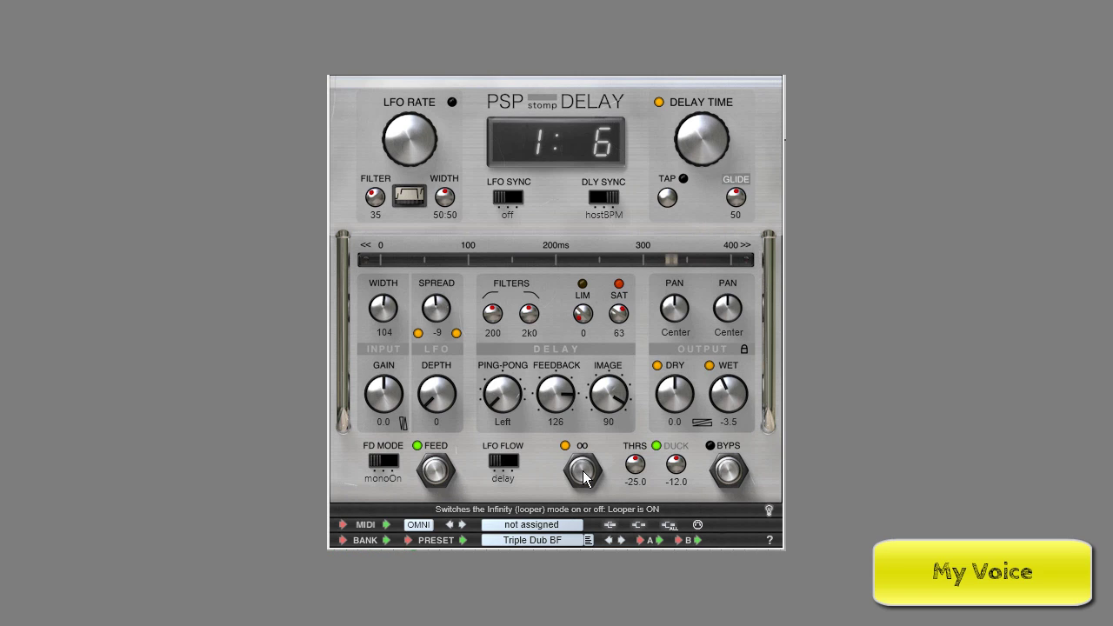
{"action": "left_click", "coordinate": [583, 475]}
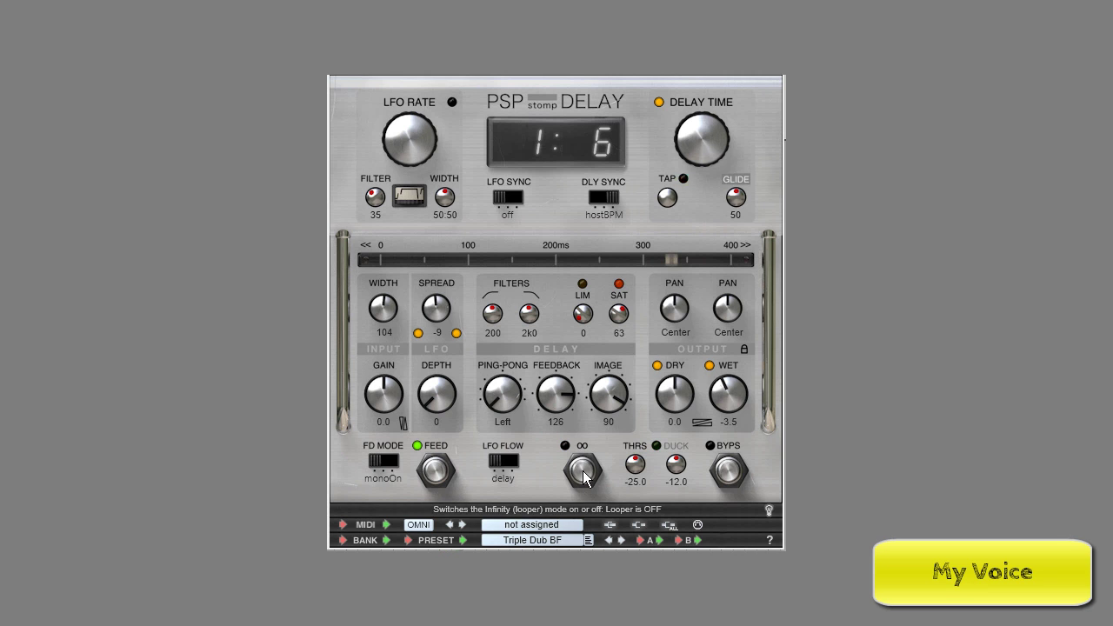
Step: Audition the Space enhancer MP, DLY BigFatBas JK and Quiet Forest MW presets on the voice track
{"action": "left_click", "coordinate": [588, 540]}
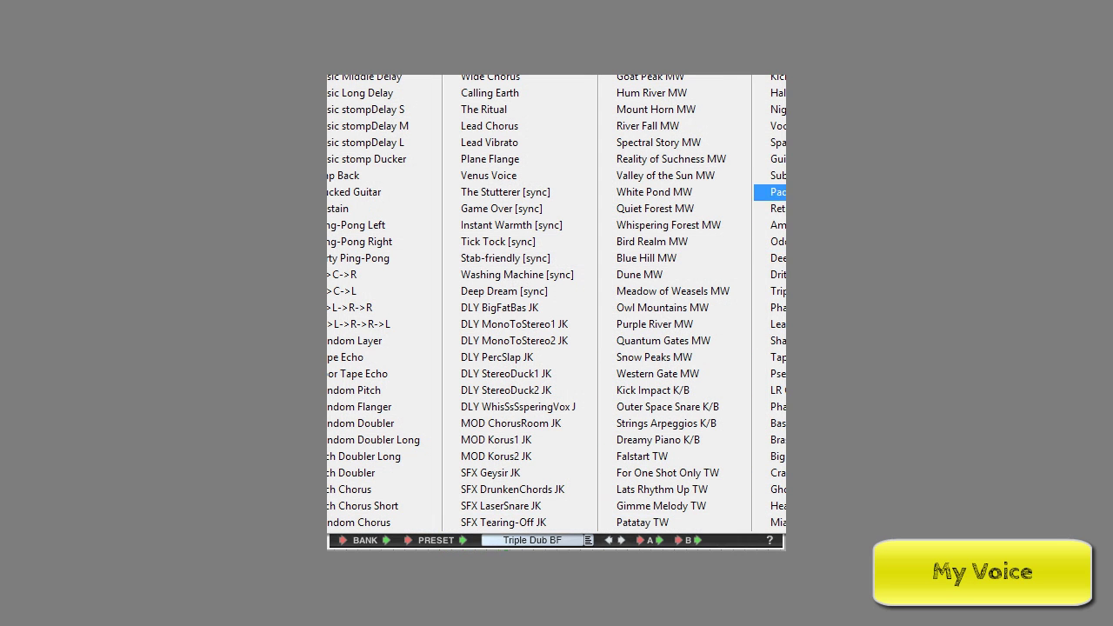
{"action": "left_click", "coordinate": [771, 142]}
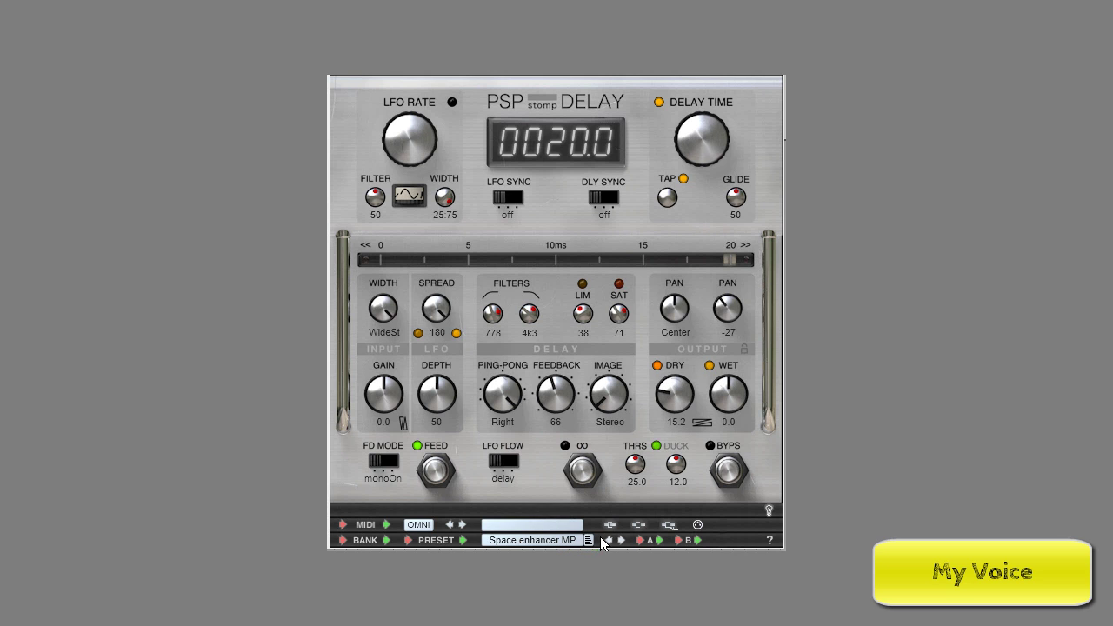
{"action": "left_click", "coordinate": [588, 540]}
{"action": "left_click", "coordinate": [500, 308]}
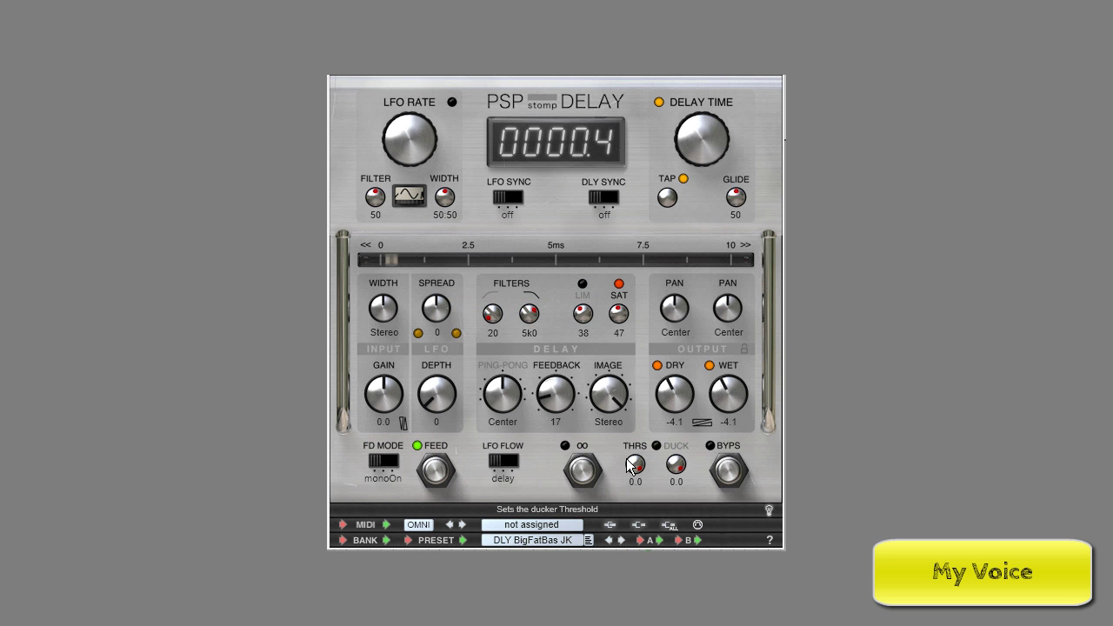
{"action": "left_click", "coordinate": [589, 540]}
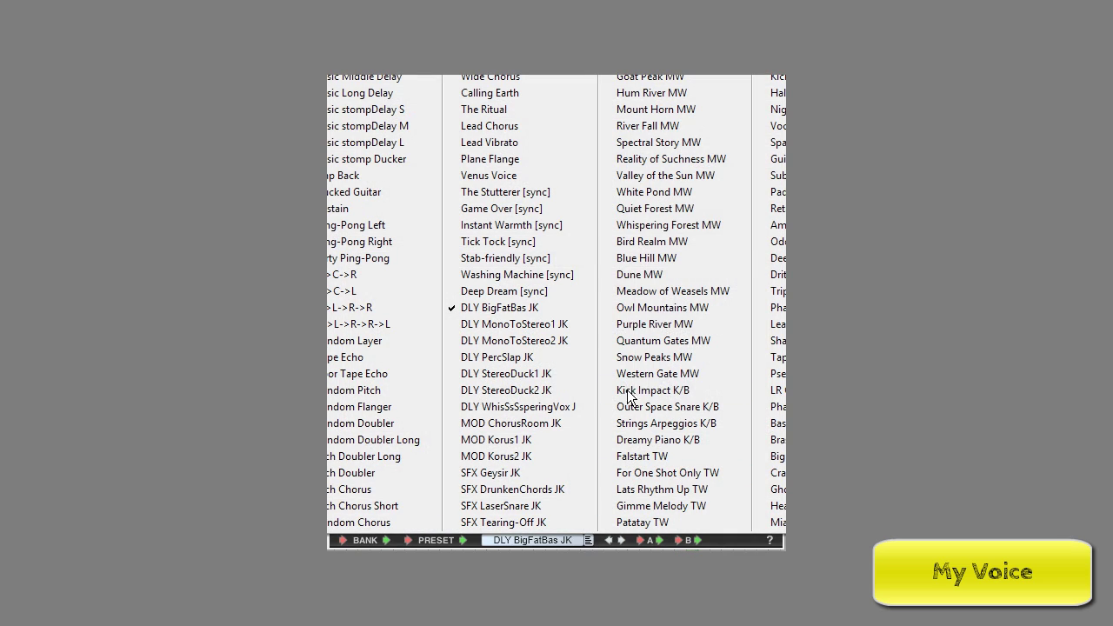
{"action": "left_click", "coordinate": [689, 214]}
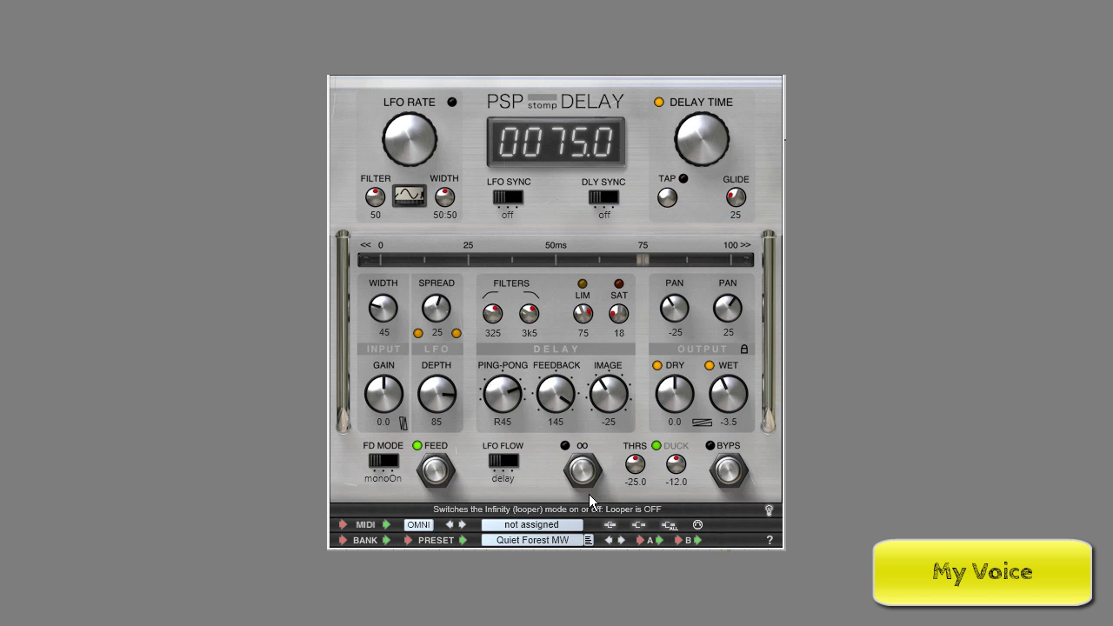
Step: Step forward through the presets to Whispering Forest MW, Bird Realm MW and the one after it
{"action": "left_click", "coordinate": [621, 540]}
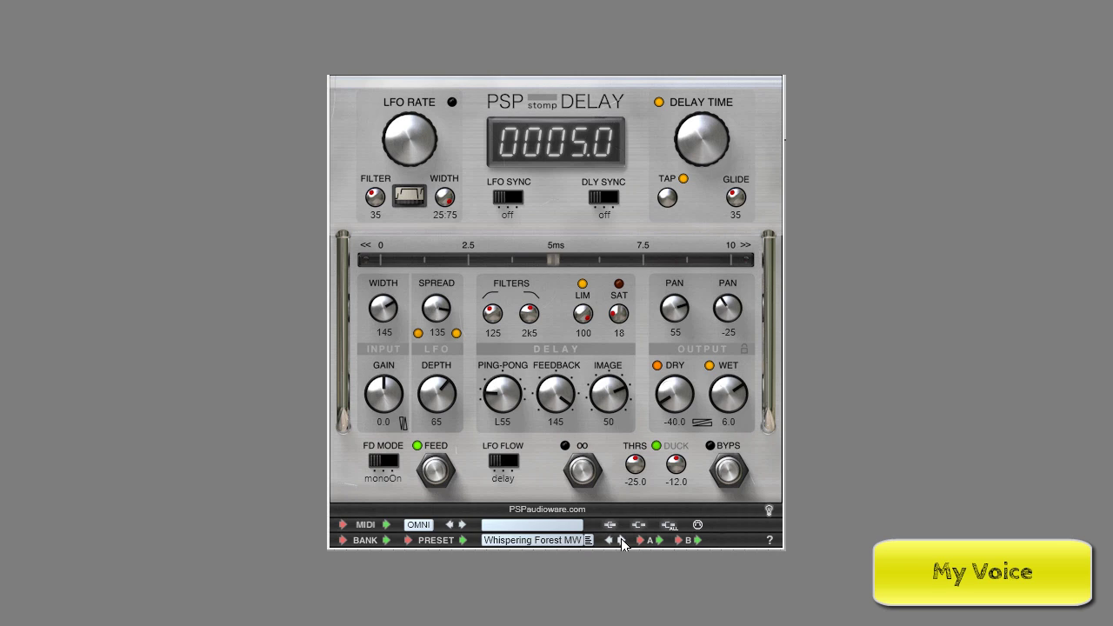
{"action": "left_click", "coordinate": [621, 541]}
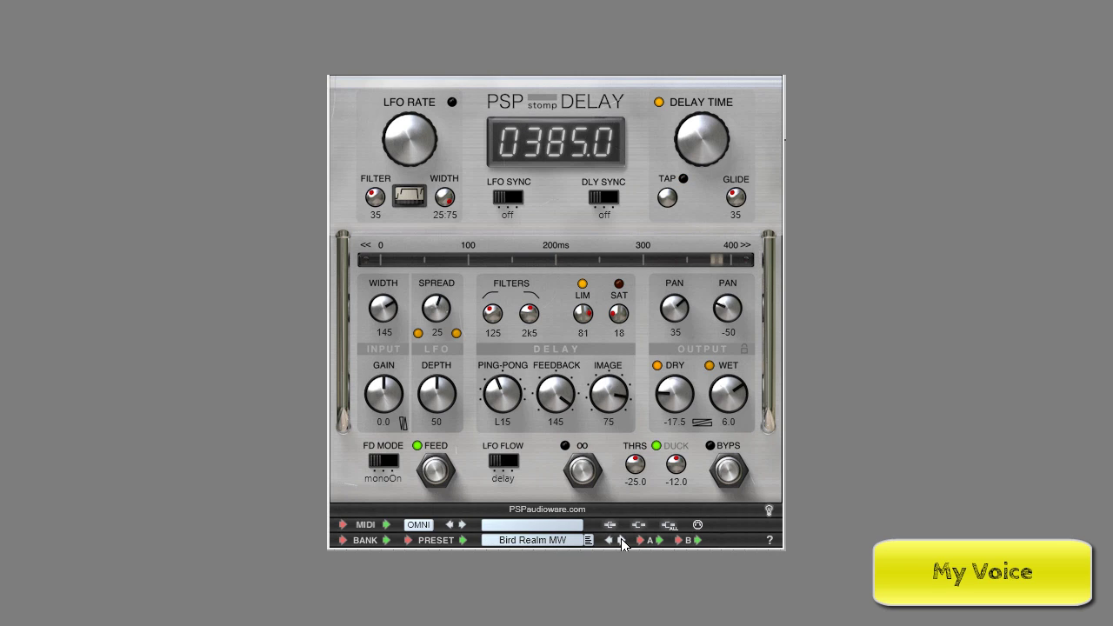
{"action": "left_click", "coordinate": [621, 541]}
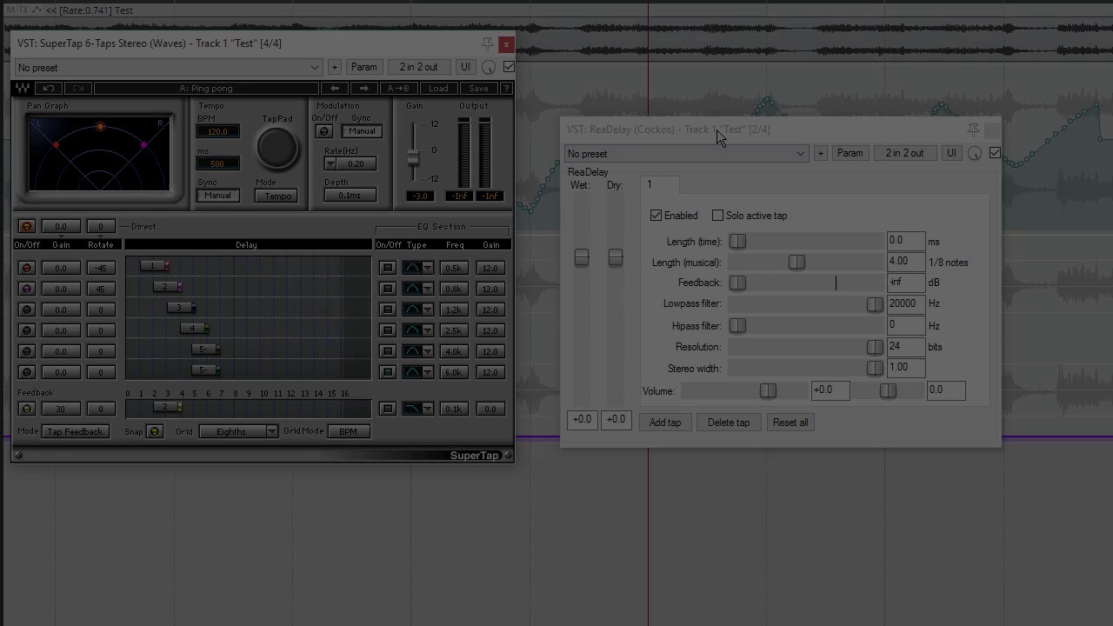
Step: Move the ReaDelay window clear of the upper envelope, then close both the ReaDelay and SuperTap windows
{"action": "left_click_drag", "start_coordinate": [717, 129], "coordinate": [732, 207]}
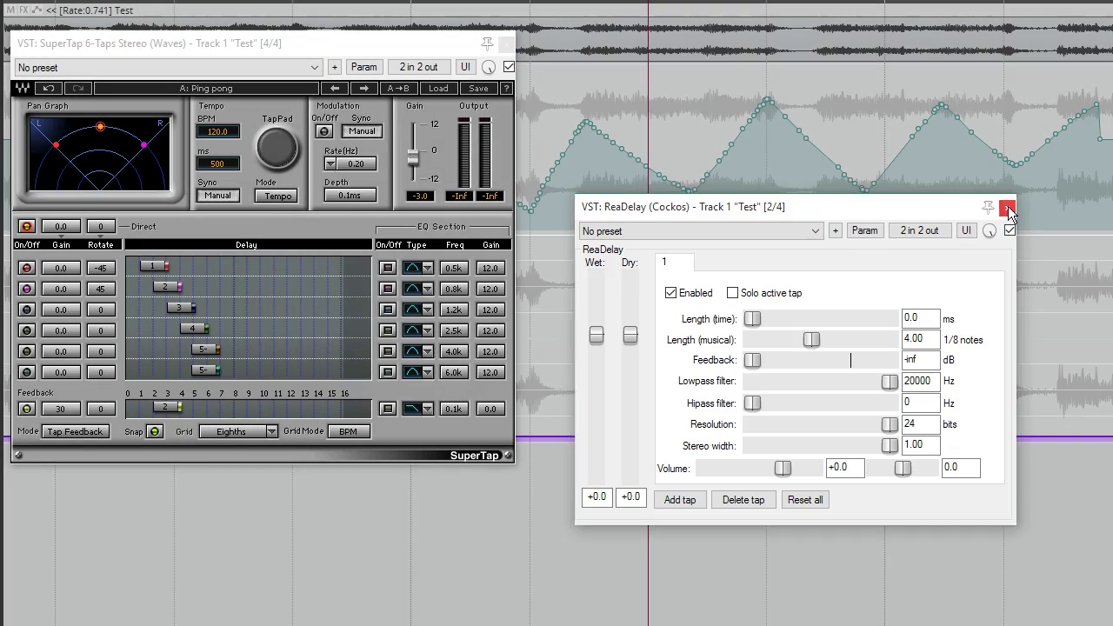
{"action": "left_click", "coordinate": [1007, 207]}
{"action": "left_click", "coordinate": [505, 45]}
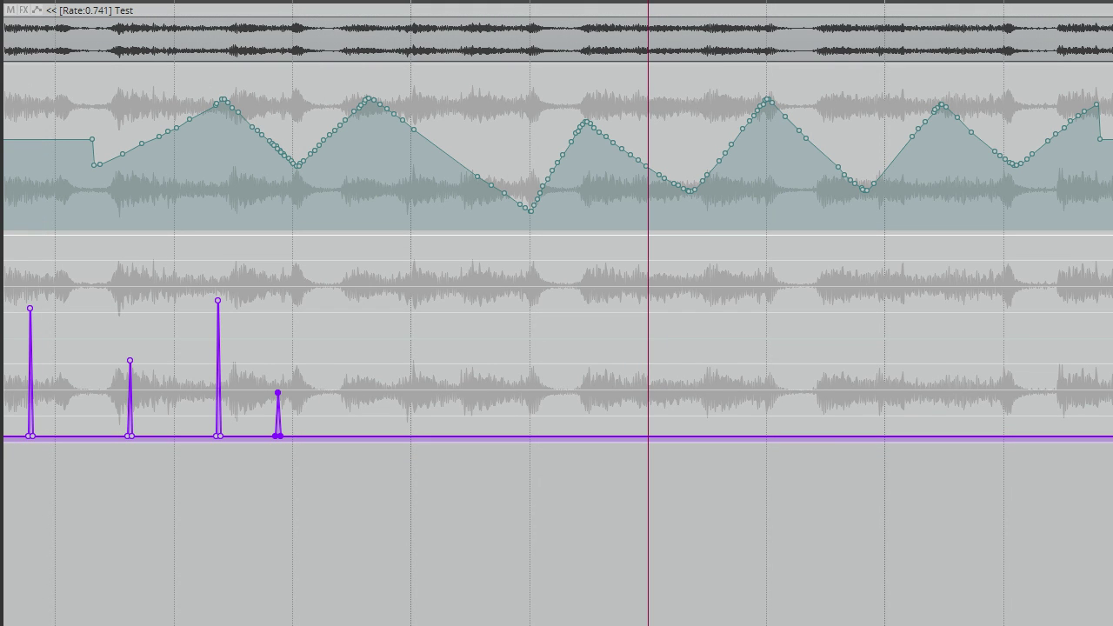
Step: In the NoteNom / PSP stompDelay envelope, draw an arch-shaped hump before the edit cursor and six spikes of varying height after it
{"action": "key", "text": "Left"}
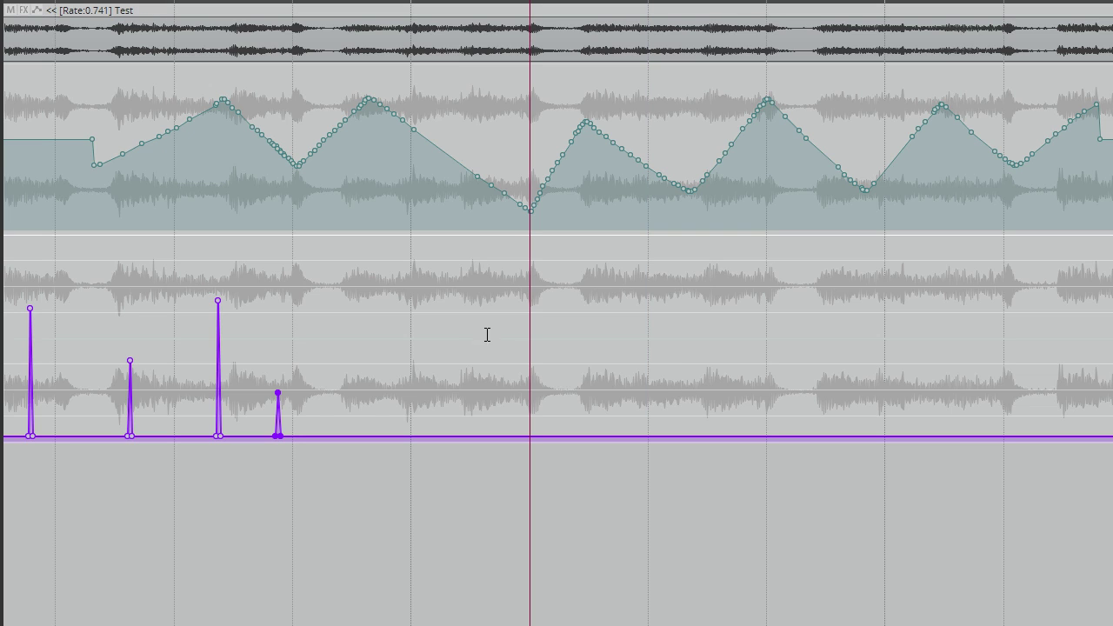
{"action": "mouse_move", "coordinate": [408, 356]}
{"action": "left_mouse_down"}
{"action": "mouse_move", "coordinate": [467, 304]}
{"action": "mouse_move", "coordinate": [512, 359]}
{"action": "left_mouse_up"}
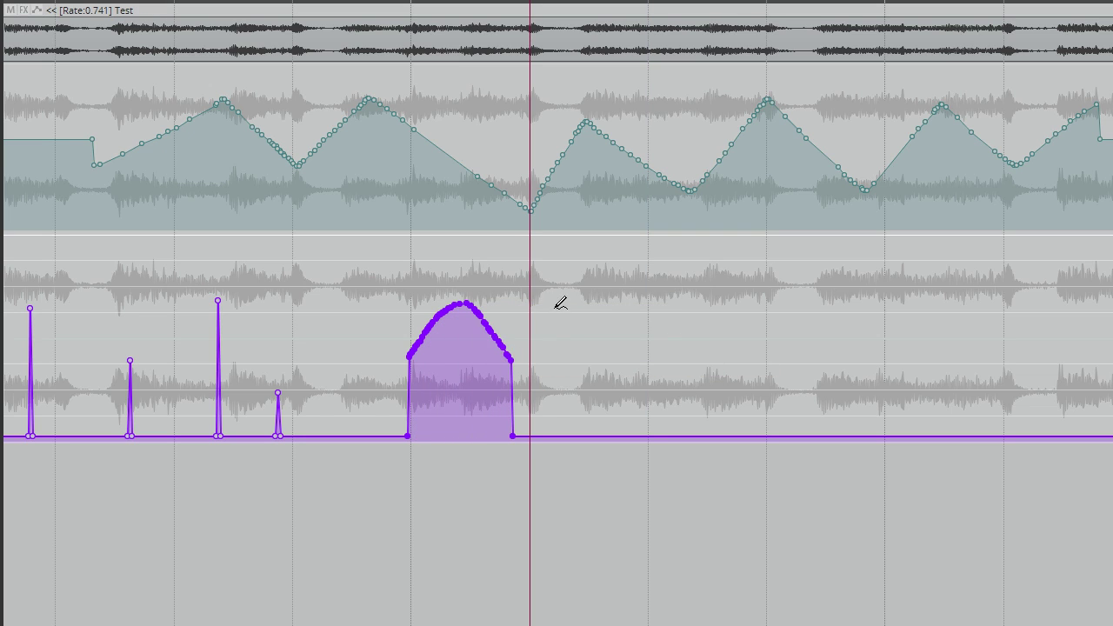
{"action": "left_click", "coordinate": [560, 303]}
{"action": "left_click", "coordinate": [649, 370]}
{"action": "left_click", "coordinate": [703, 296]}
{"action": "left_click", "coordinate": [773, 338]}
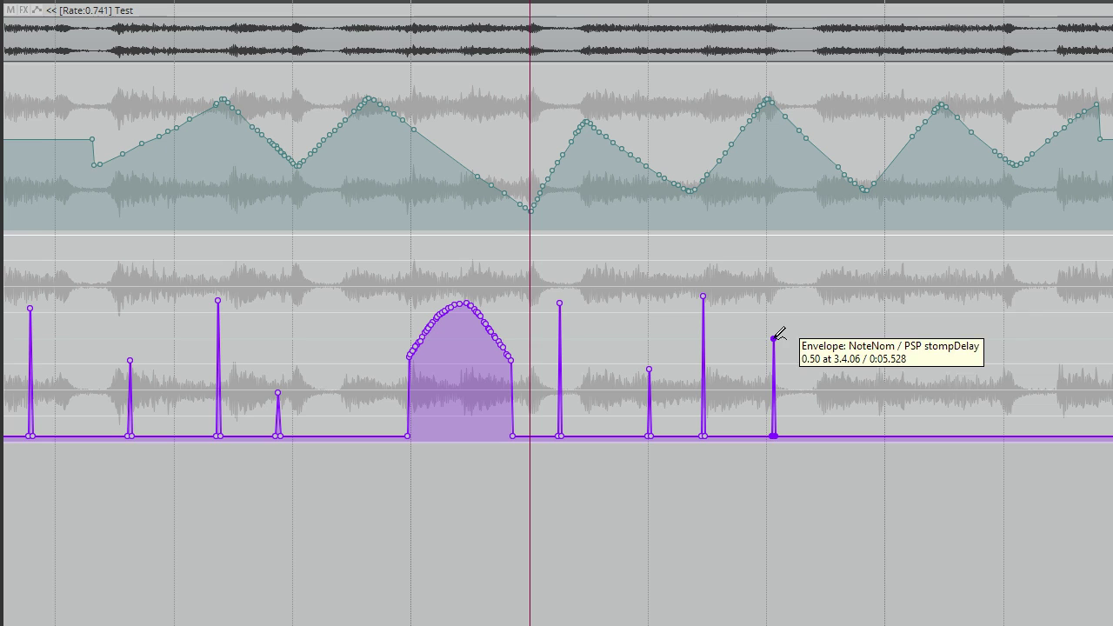
{"action": "left_click", "coordinate": [827, 281]}
{"action": "left_click", "coordinate": [917, 348]}
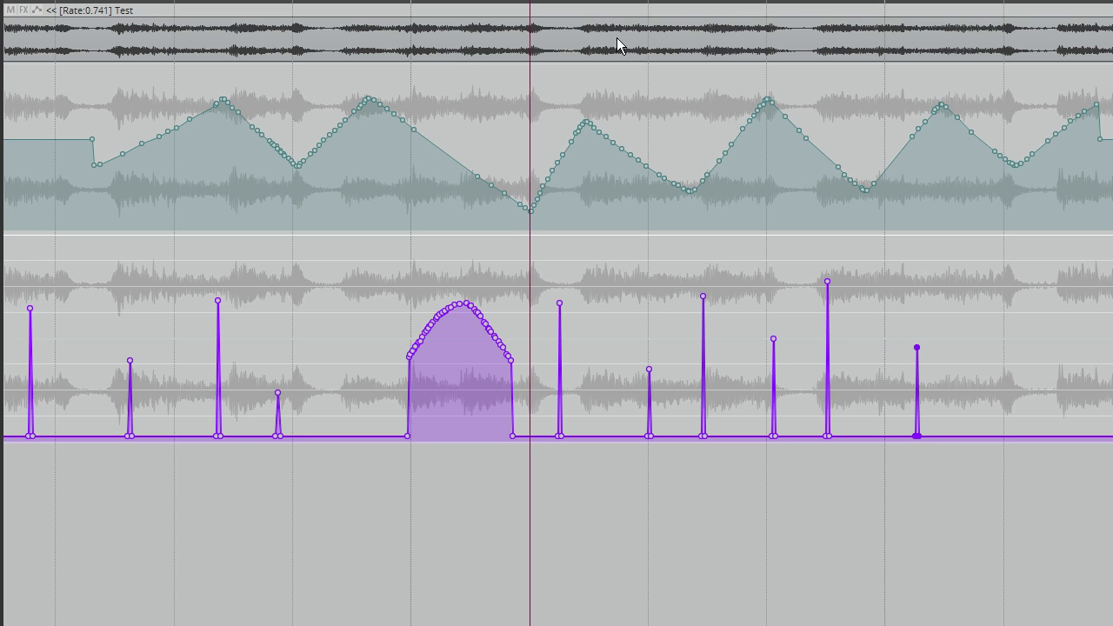
{"action": "scroll", "coordinate": [577, 261], "scroll_direction": "down", "scroll_amount": 3}
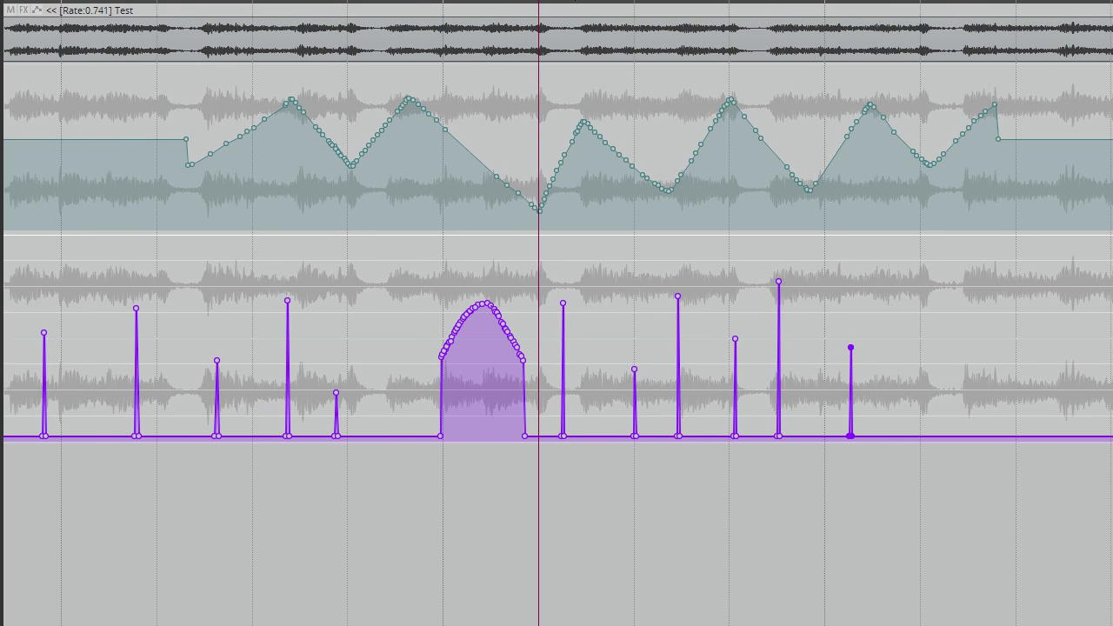
{"action": "scroll", "coordinate": [576, 261], "scroll_direction": "down", "scroll_amount": 2}
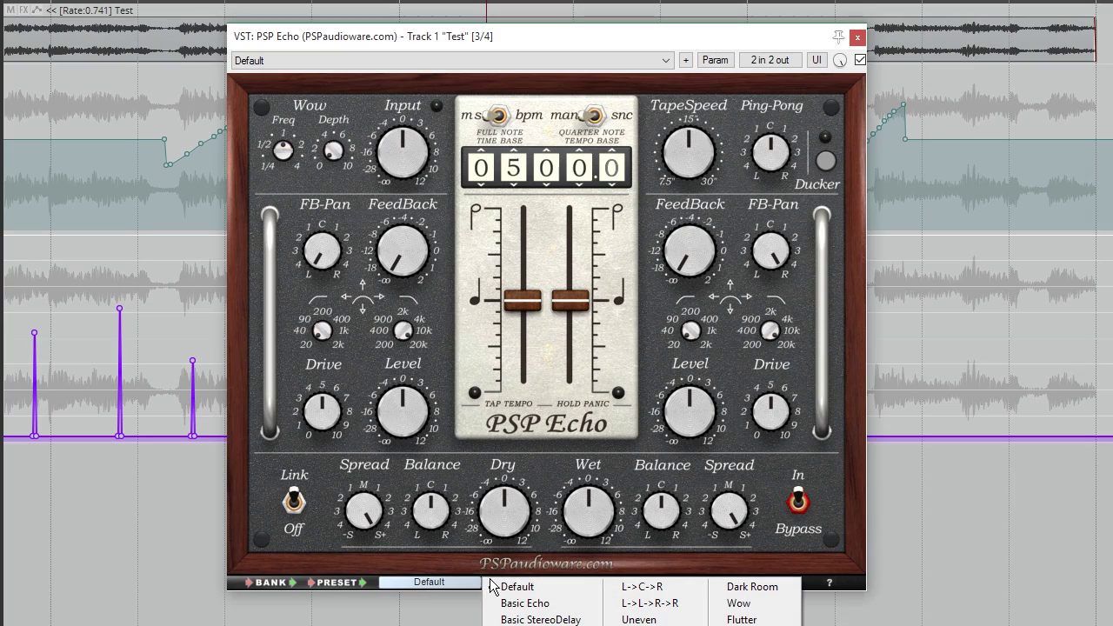
Step: Load the Basic StereoDelay preset in PSP Echo and adjust its wow depth and tape speed, bringing the speed close to 7.5
{"action": "left_click", "coordinate": [540, 620]}
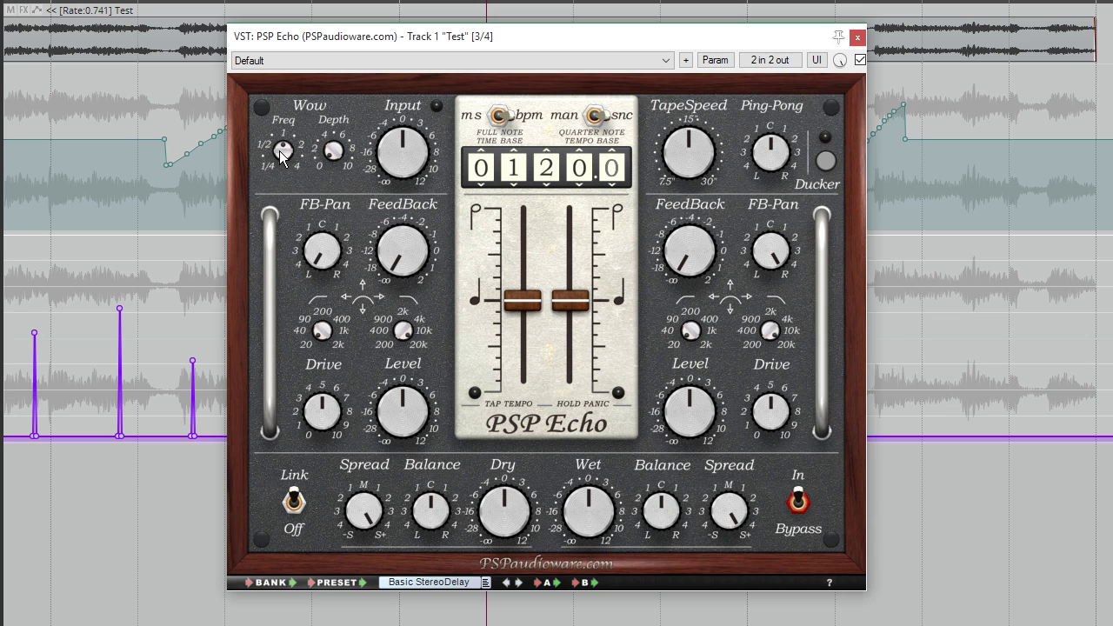
{"action": "mouse_move", "coordinate": [339, 152]}
{"action": "left_mouse_down"}
{"action": "mouse_move", "coordinate": [353, 91]}
{"action": "mouse_move", "coordinate": [338, 155]}
{"action": "left_mouse_up"}
{"action": "mouse_move", "coordinate": [690, 168]}
{"action": "left_mouse_down"}
{"action": "mouse_move", "coordinate": [703, 287]}
{"action": "mouse_move", "coordinate": [692, 152]}
{"action": "left_mouse_up"}
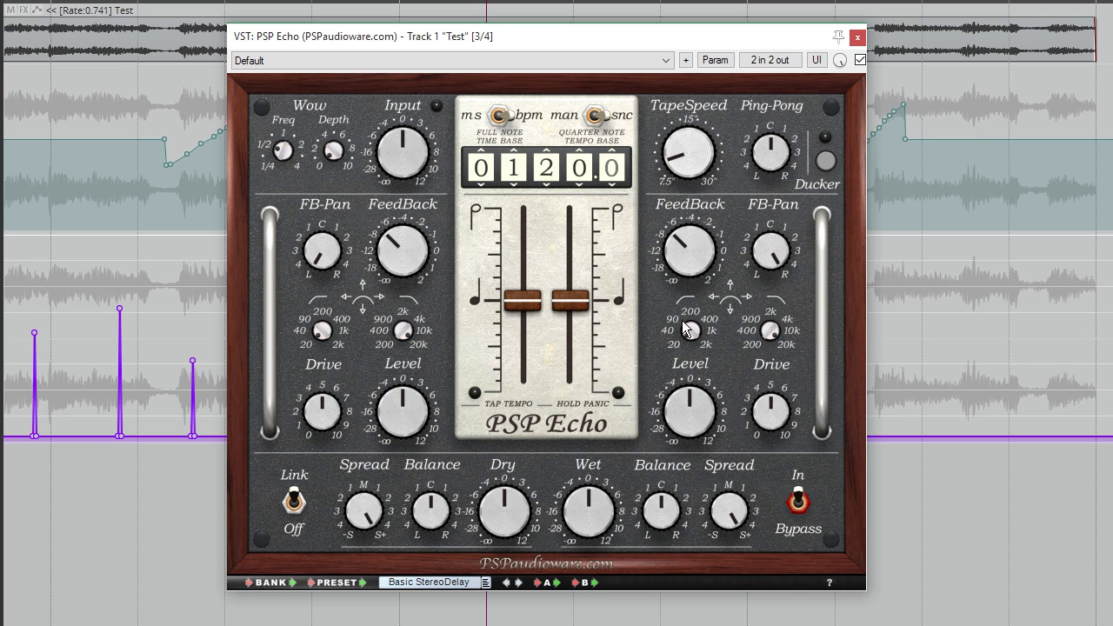
Step: Unlink the PSP Echo channels, then raise the left channel's feedback and set the right channel's drive to about 8
{"action": "left_click", "coordinate": [306, 509]}
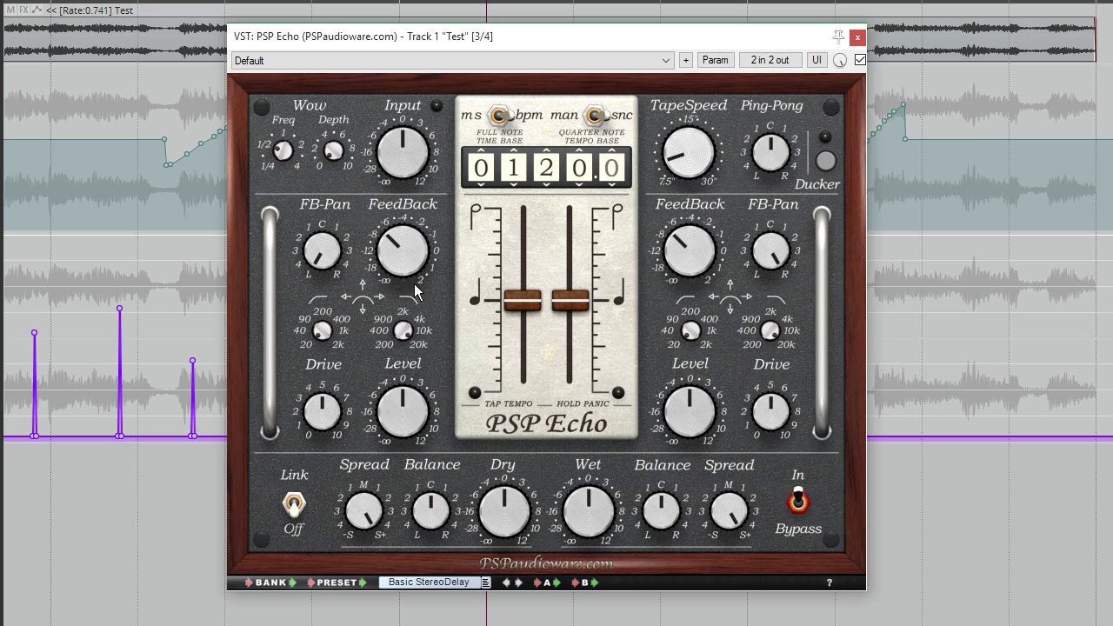
{"action": "left_click_drag", "start_coordinate": [407, 252], "coordinate": [390, 159]}
{"action": "left_click_drag", "start_coordinate": [771, 409], "coordinate": [772, 318]}
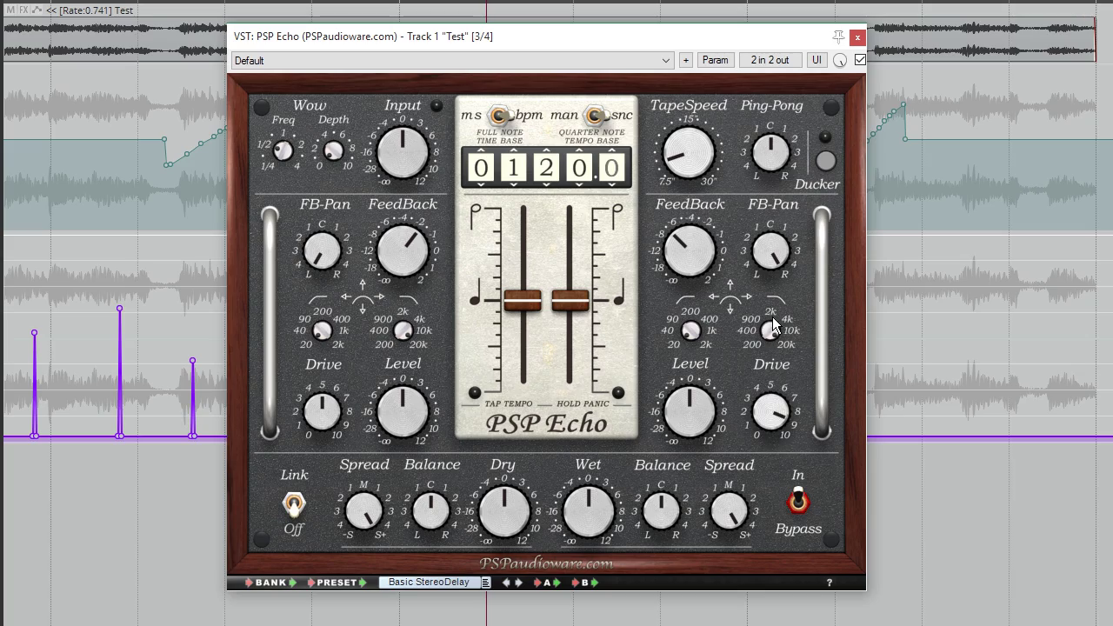